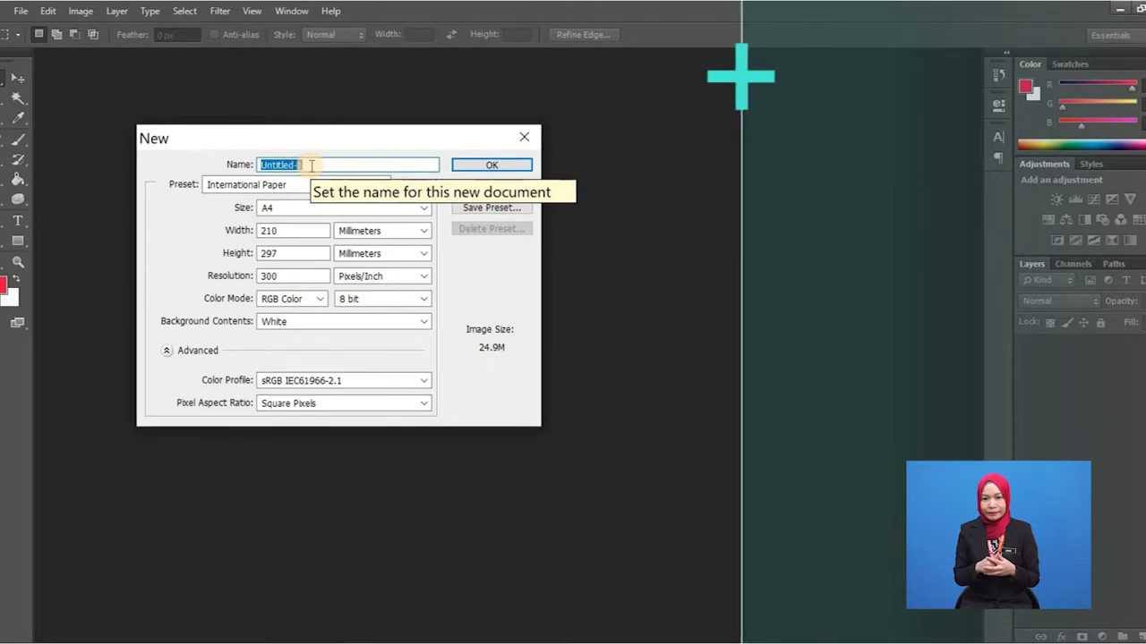
Create a document named Poster using the International Paper preset, size A4, at 300 pixels/inch.
type("Pos")
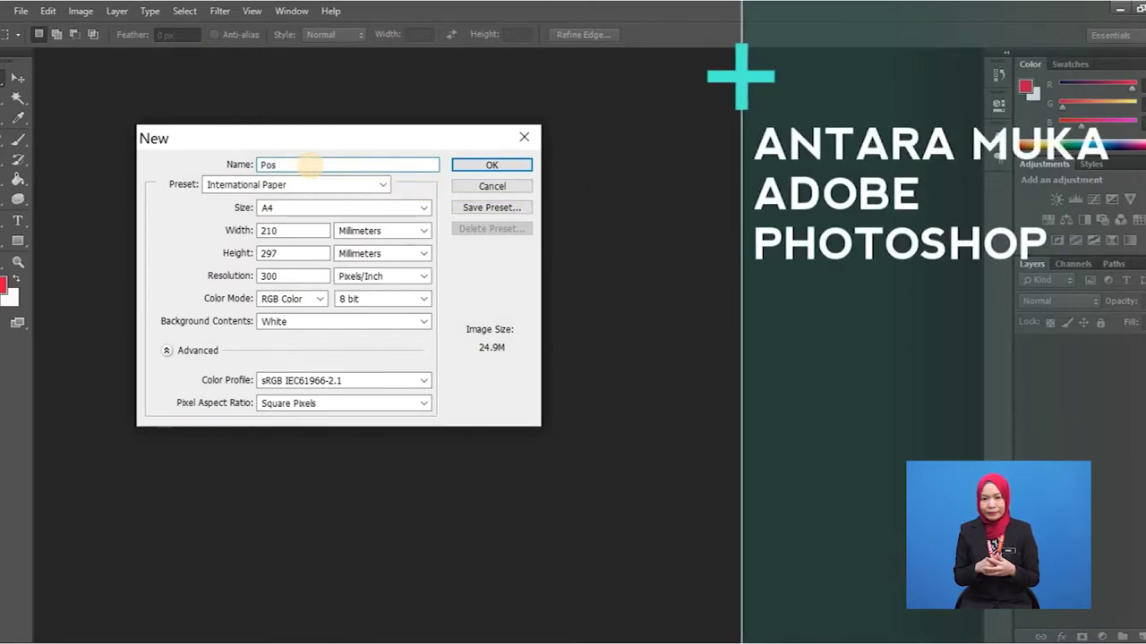
type("ter")
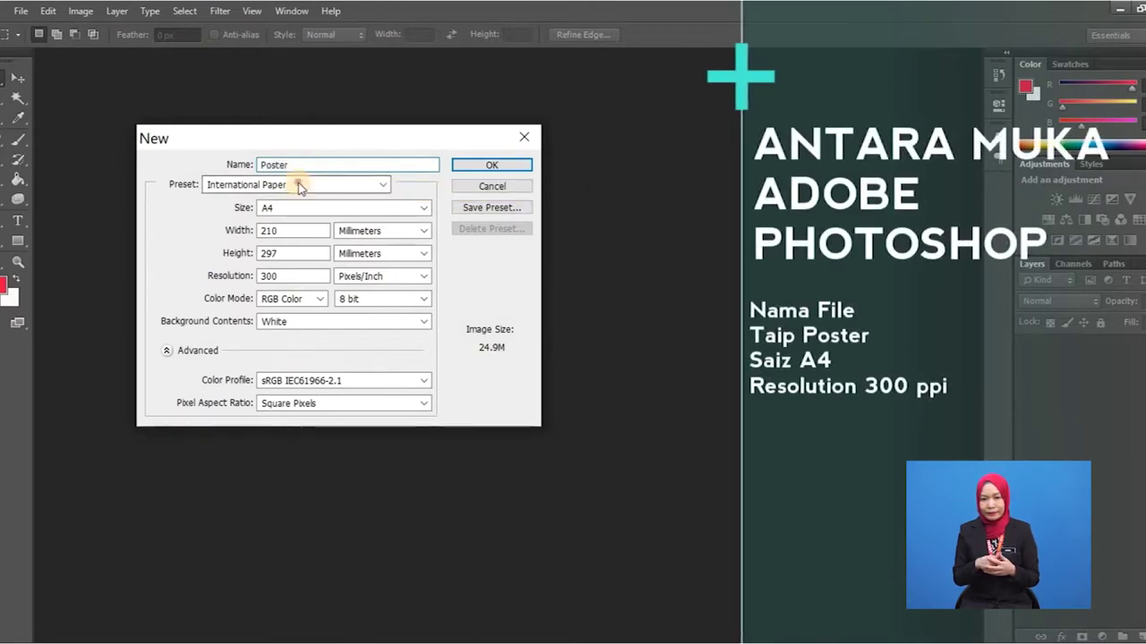
left_click(299, 184)
left_click(264, 260)
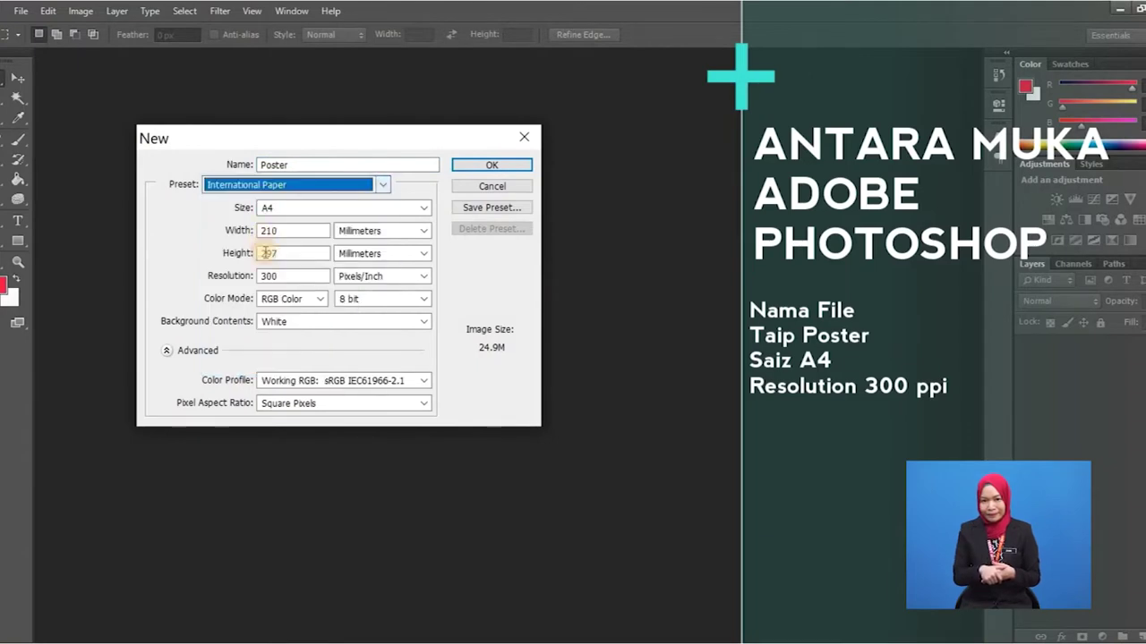
left_click(282, 208)
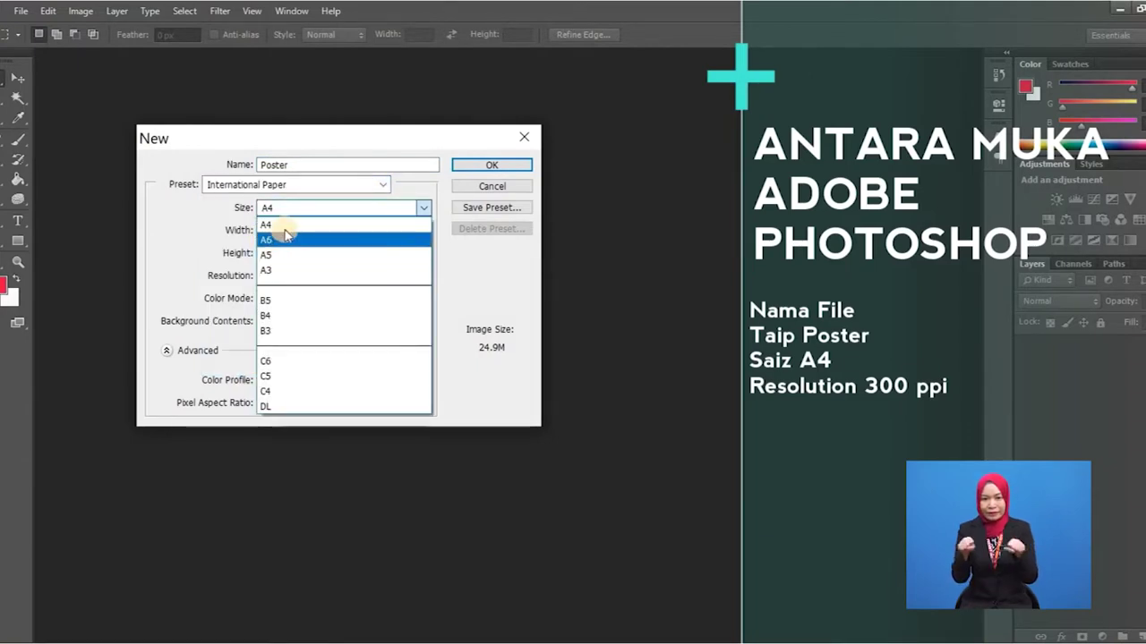
left_click(280, 224)
double_click(273, 276)
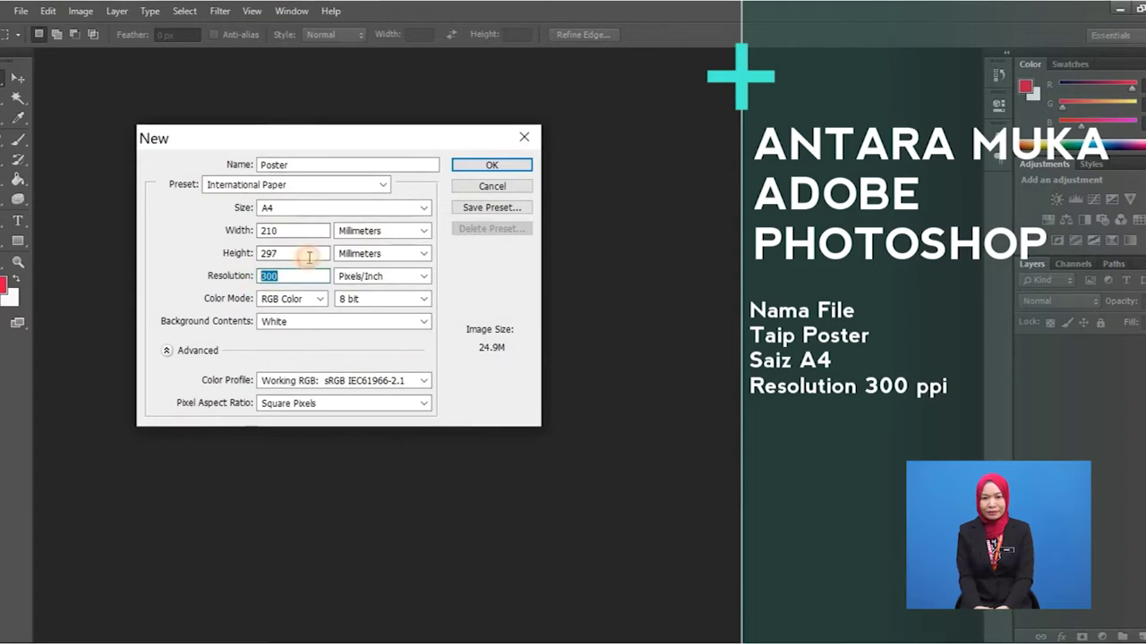
left_click(464, 166)
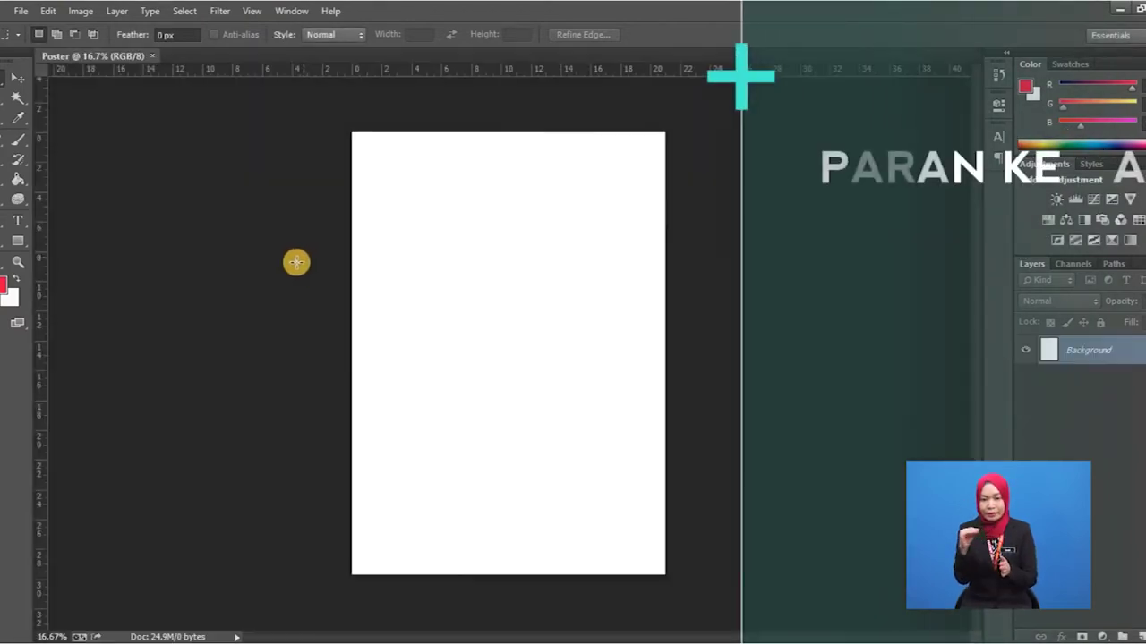
Rotate the blank poster canvas 90° counterclockwise into landscape orientation.
key("ctrl+0")
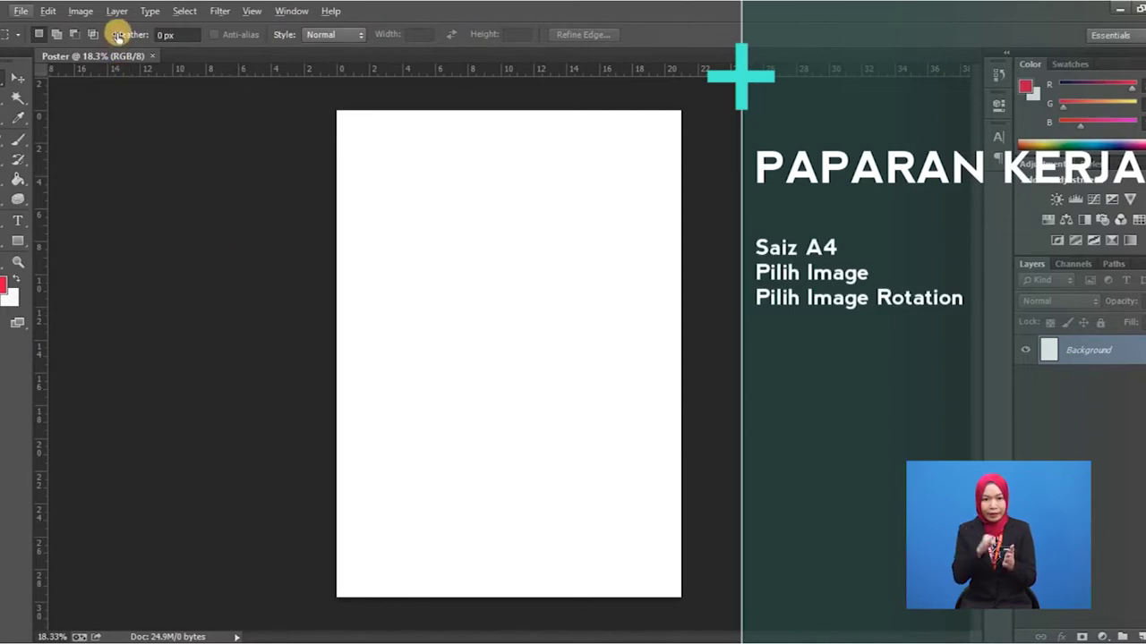
left_click(81, 11)
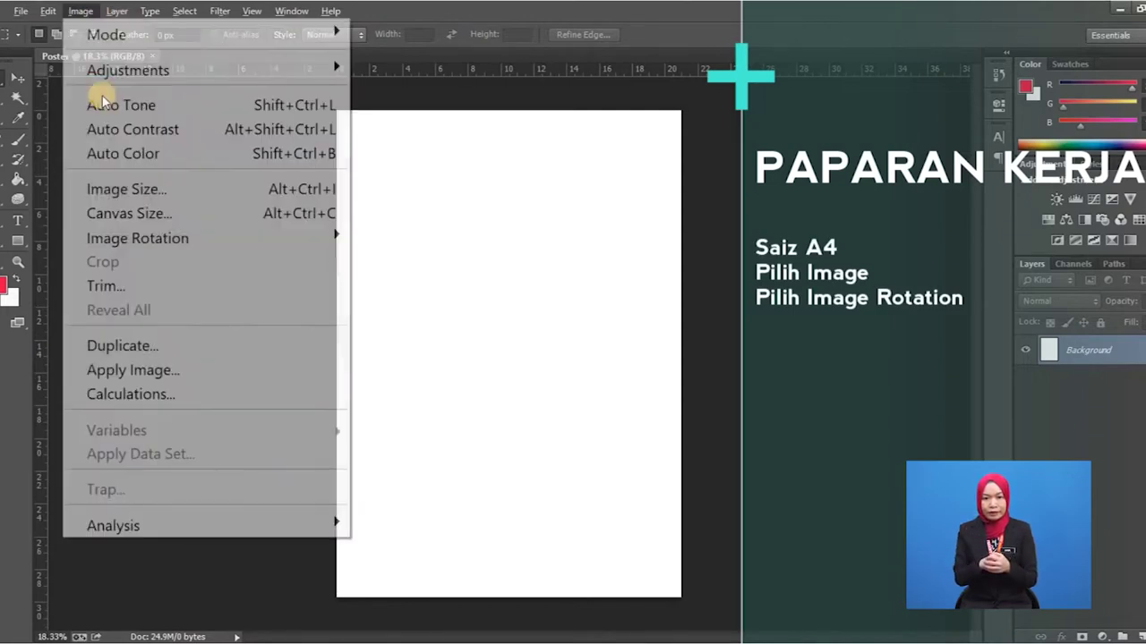
mouse_move(212, 238)
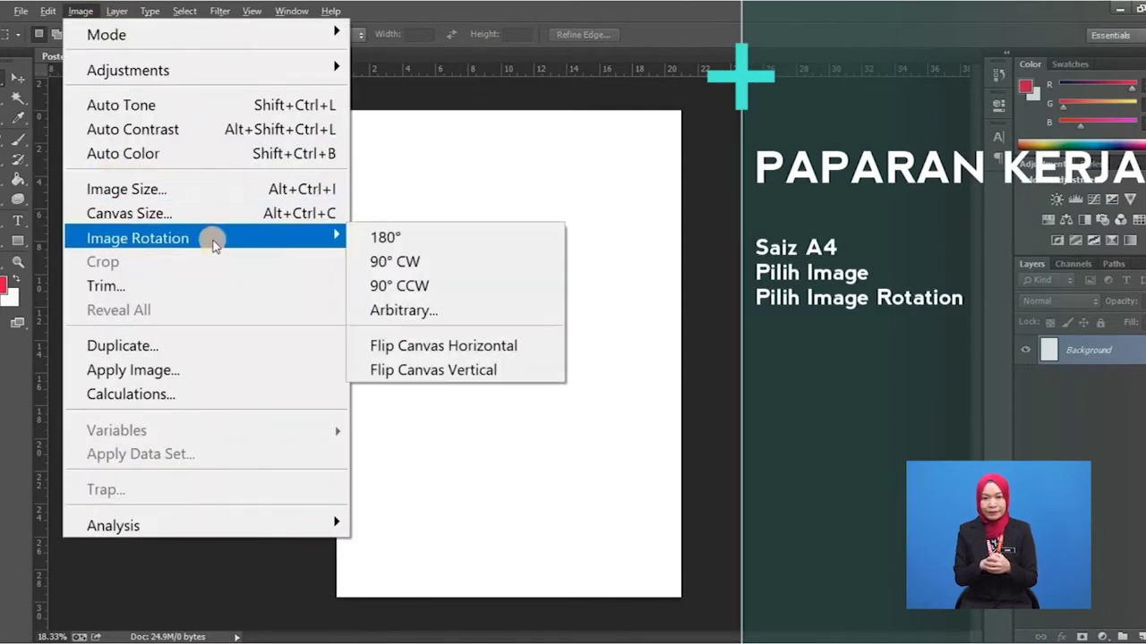
left_click(381, 283)
key("ctrl+0")
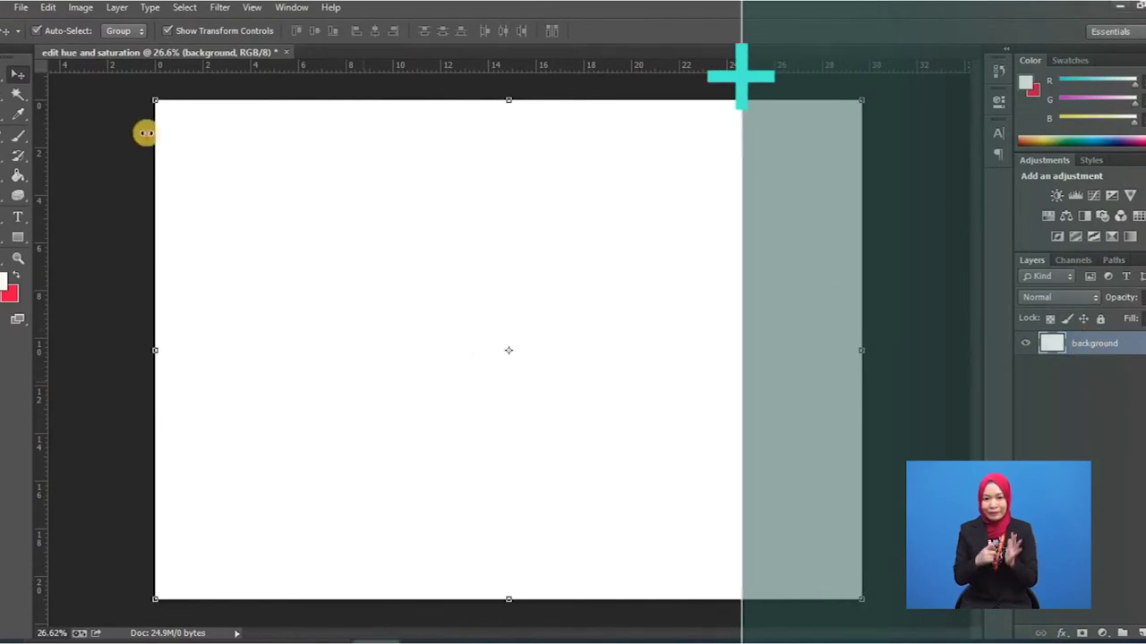
Place bunga raya.png from the Bahan Poster Kemerdekaan Malaysia folder onto the canvas at its default size.
left_click(20, 7)
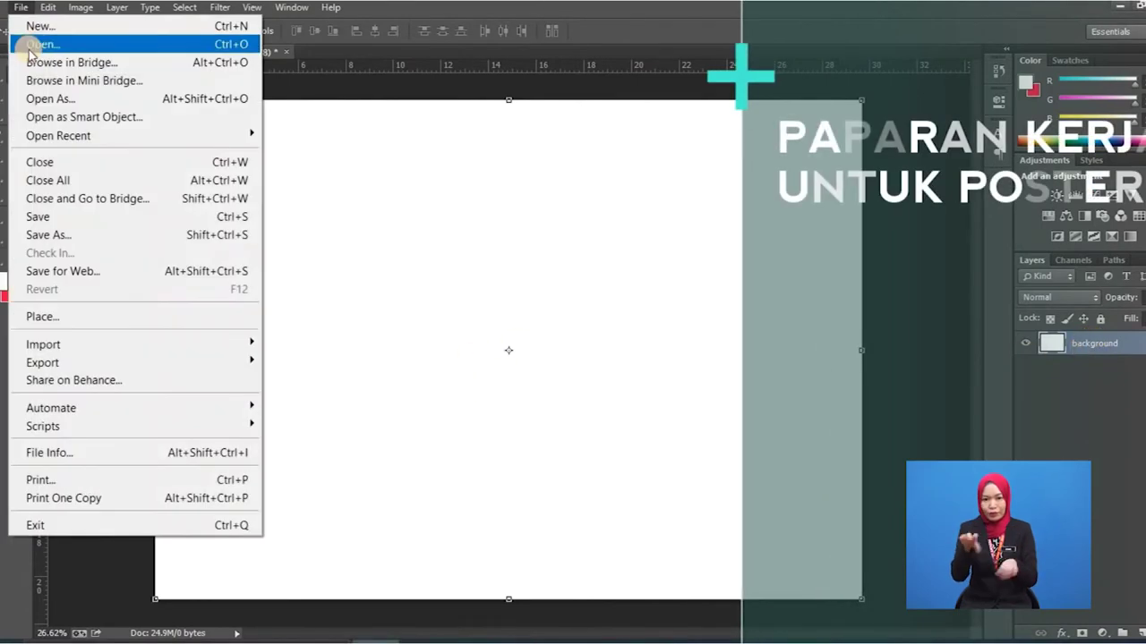
left_click(66, 315)
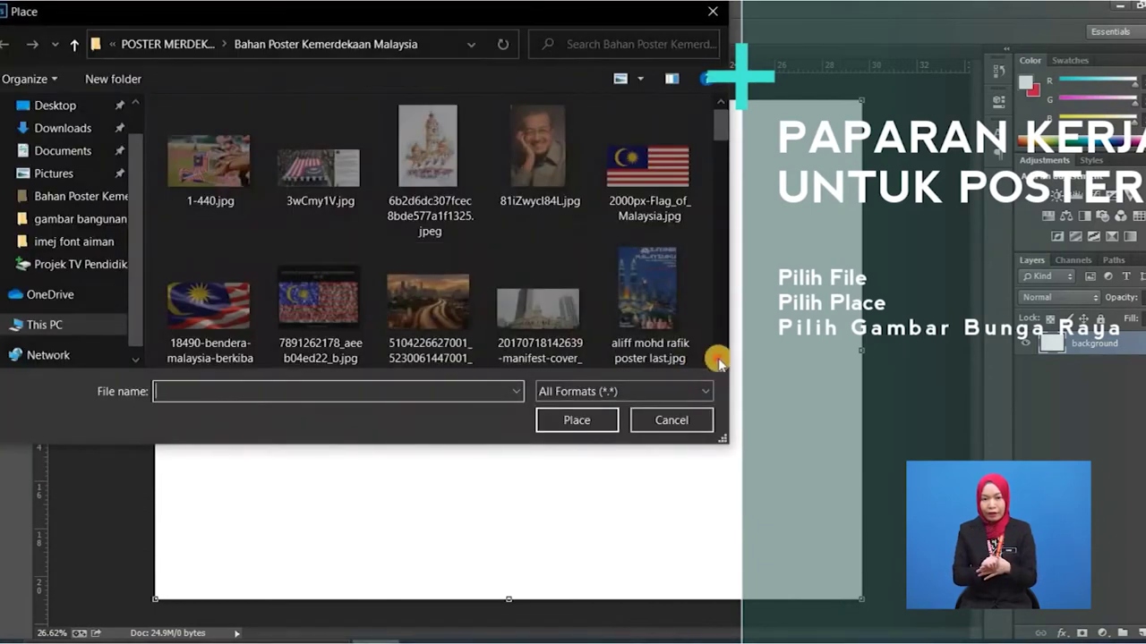
scroll(719, 361, "down", 2)
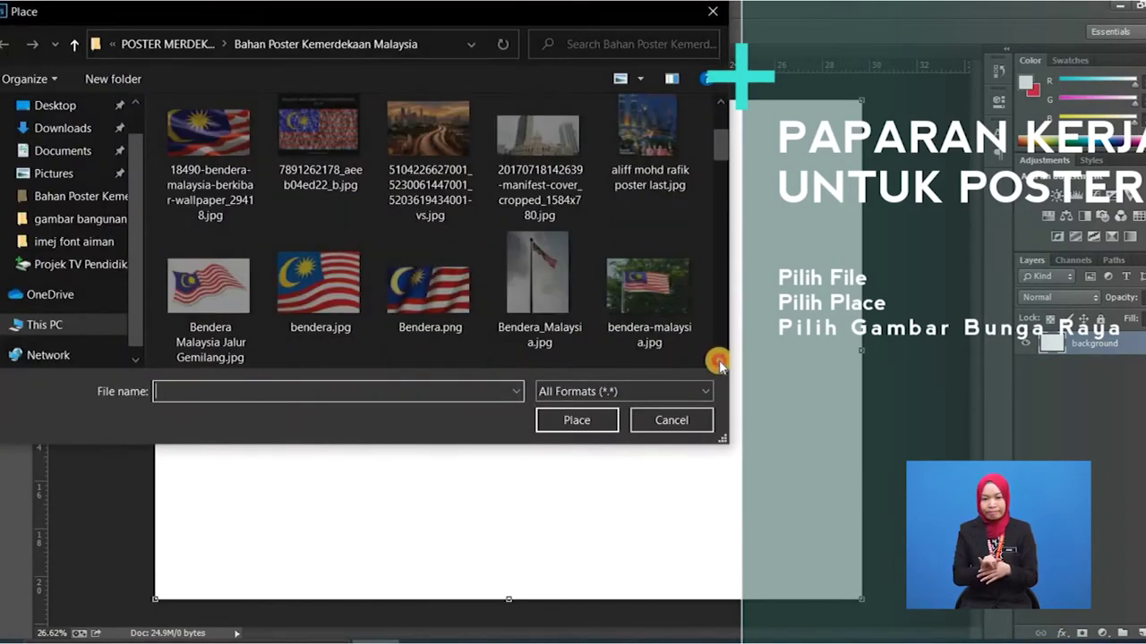
scroll(721, 365, "down", 2)
left_click(419, 266)
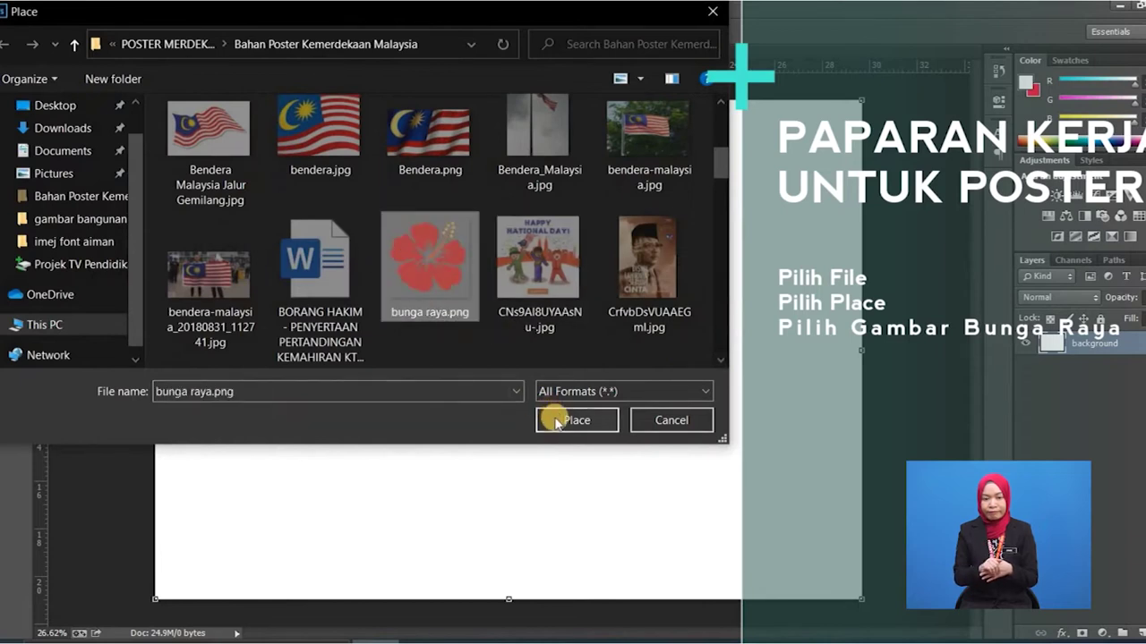
left_click(557, 421)
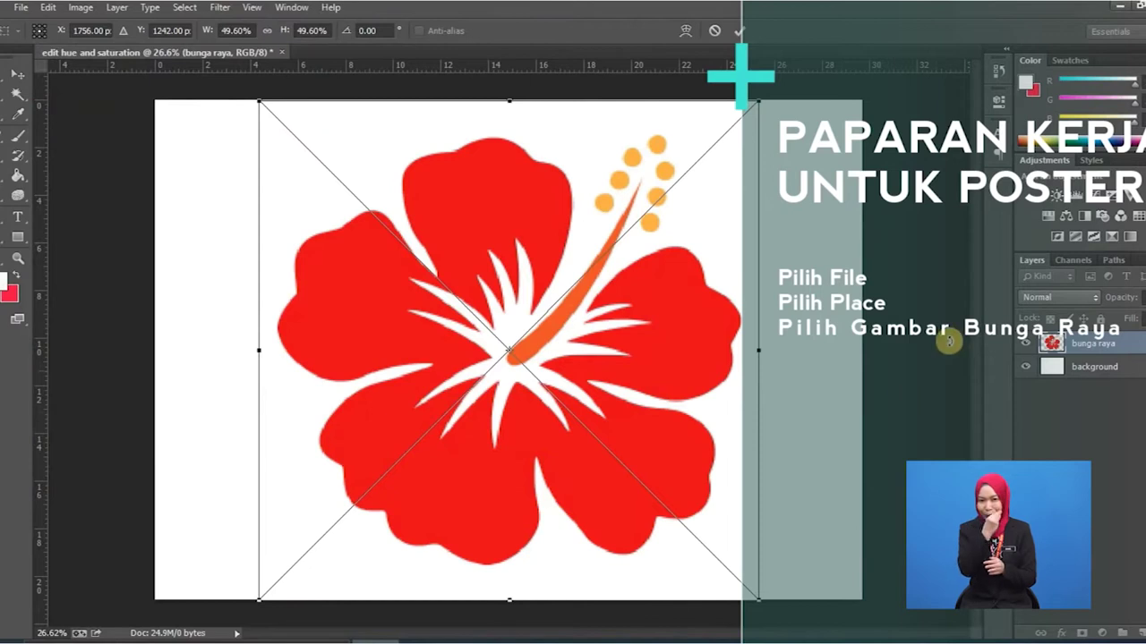
key("Return")
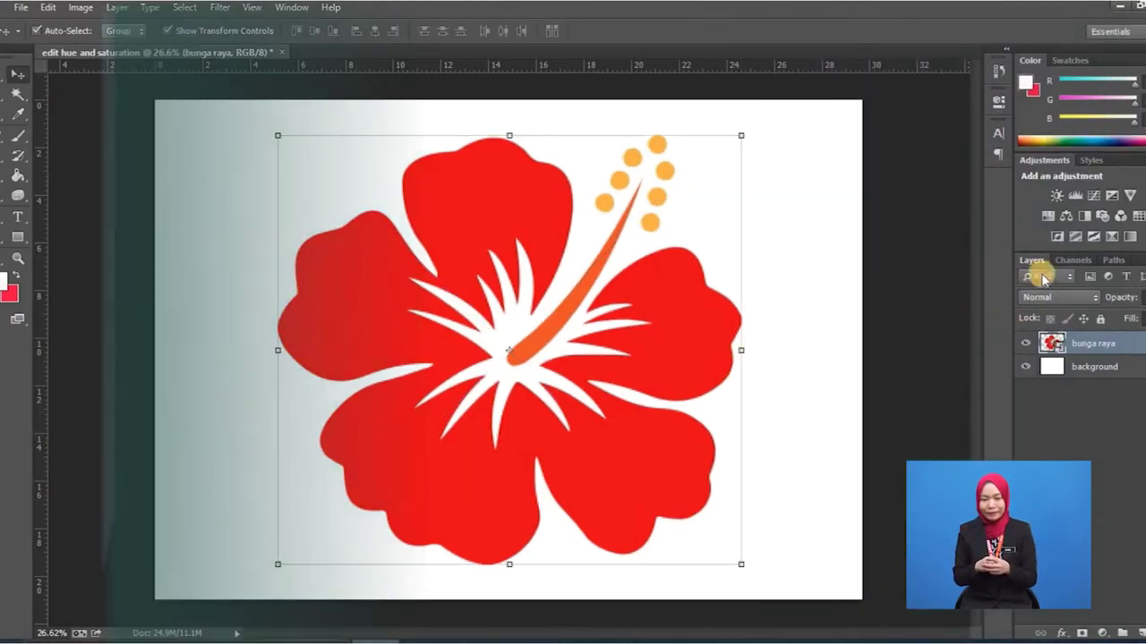
Add a Hue/Saturation adjustment above the flower with hue +12, saturation +35 and lightness +6.
left_click(1048, 216)
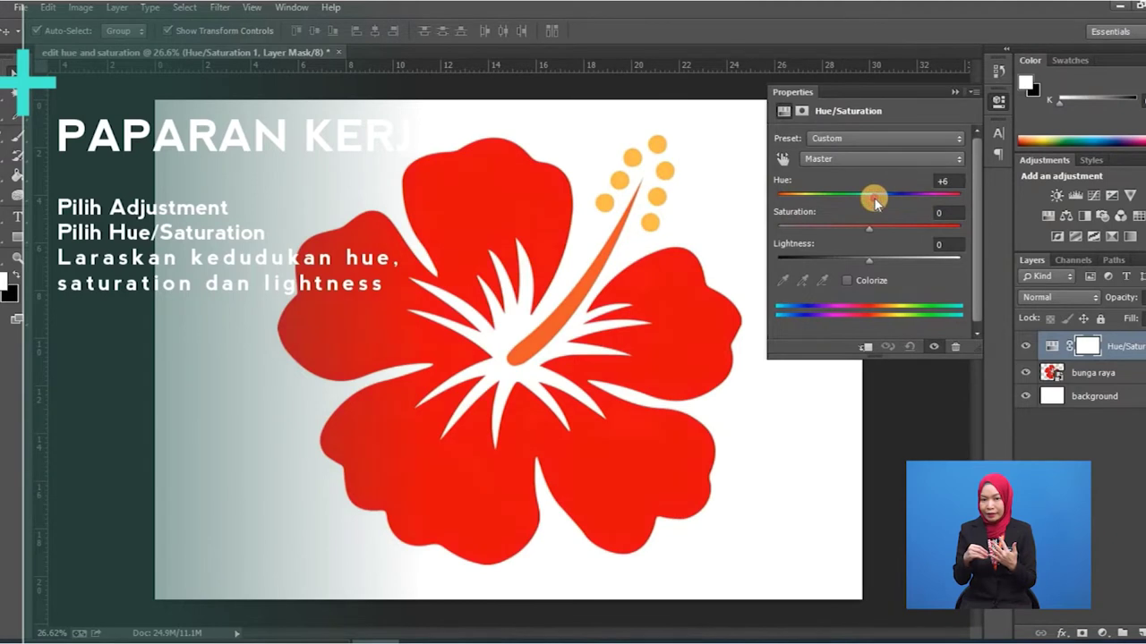
left_click_drag(878, 202, 883, 202)
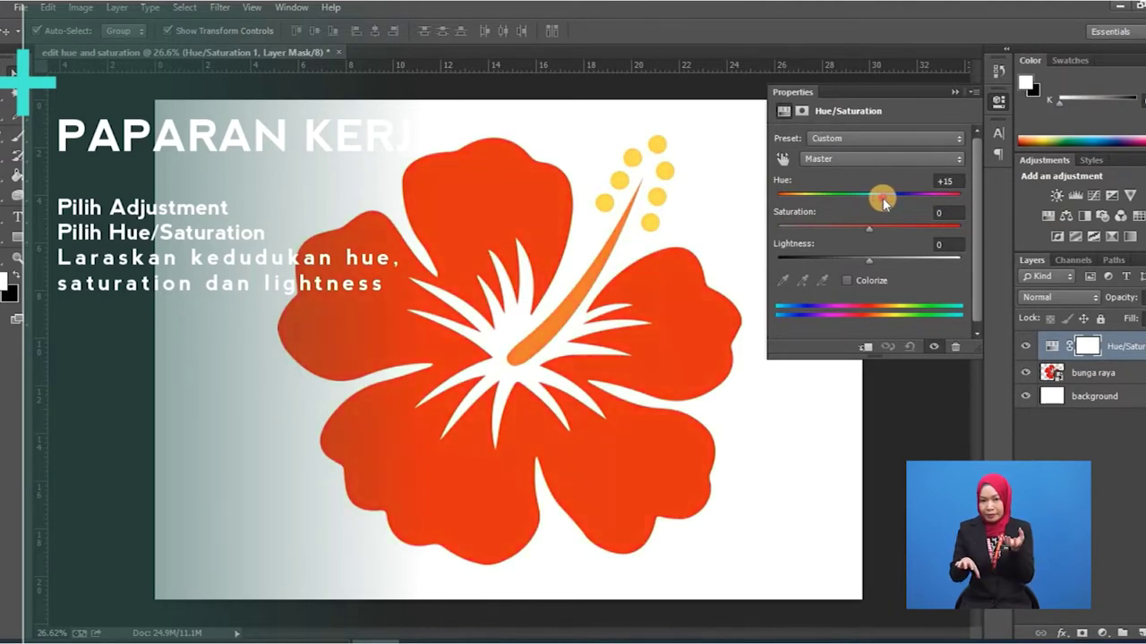
left_click_drag(873, 227, 875, 261)
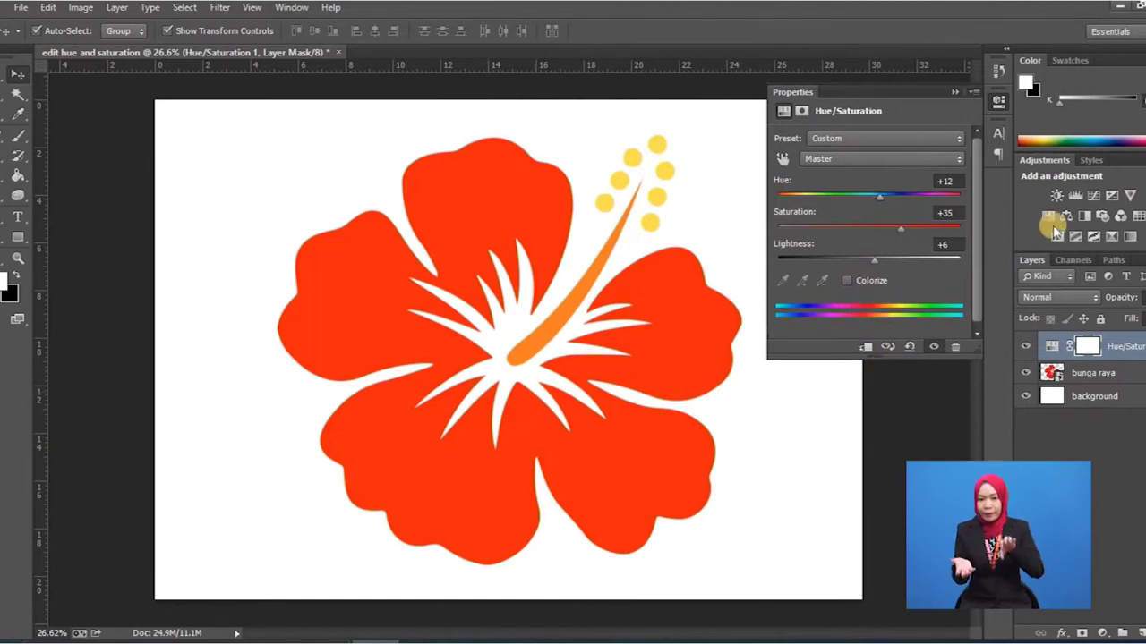
left_click(954, 91)
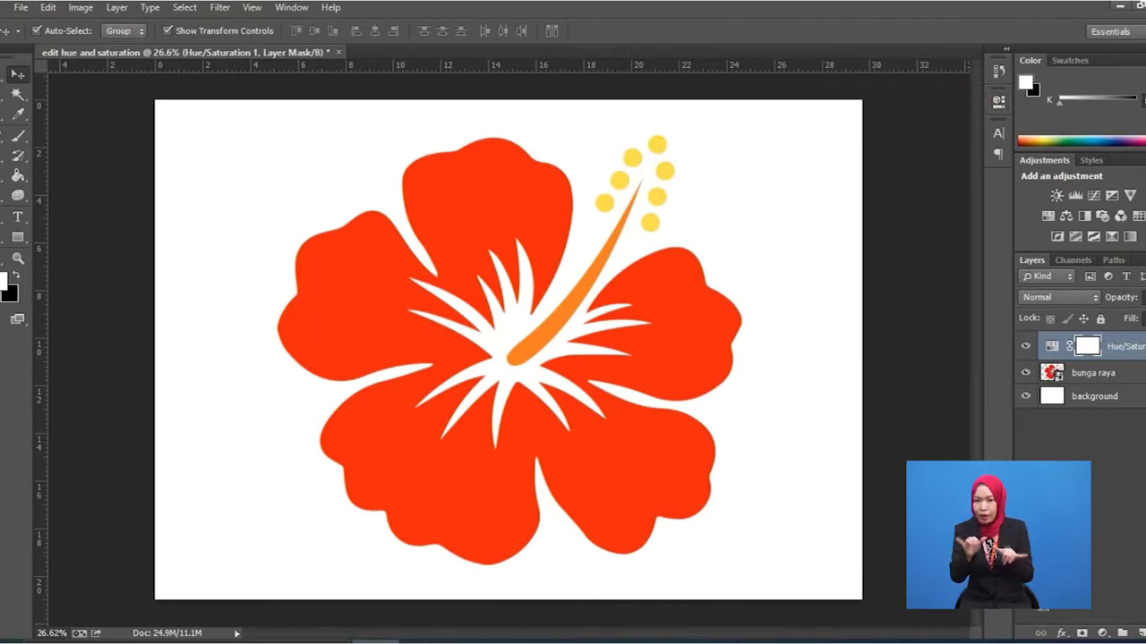
Give the Hue/Saturation layer an Inner Glow and an Inner Shadow with distance 16 px, choke 13% and size 29 px.
left_click(1062, 632)
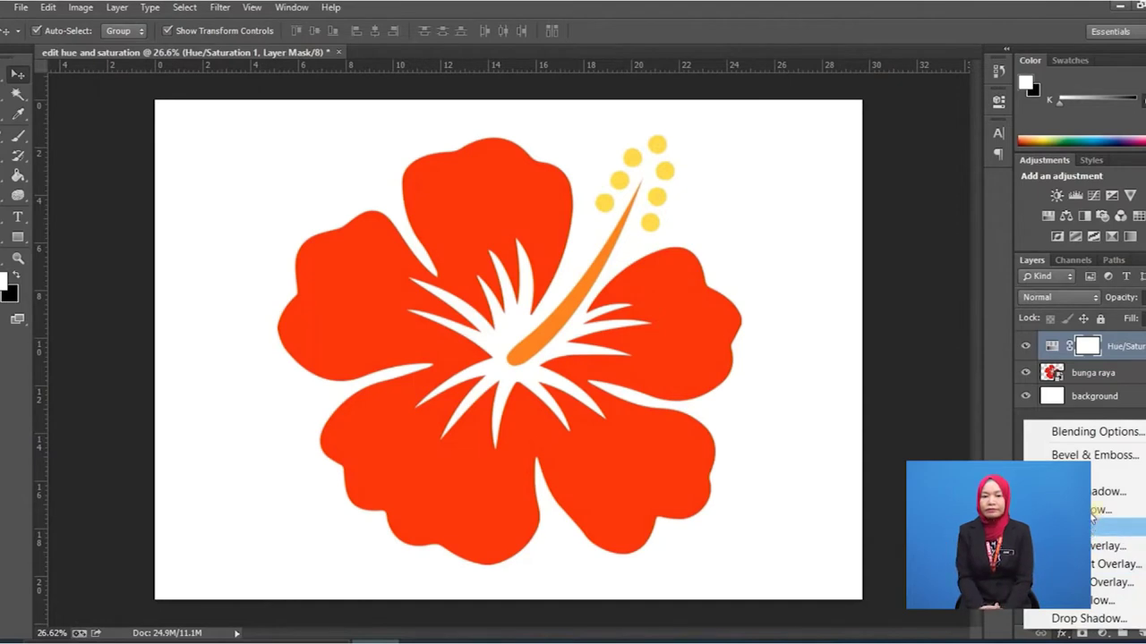
left_click(834, 472)
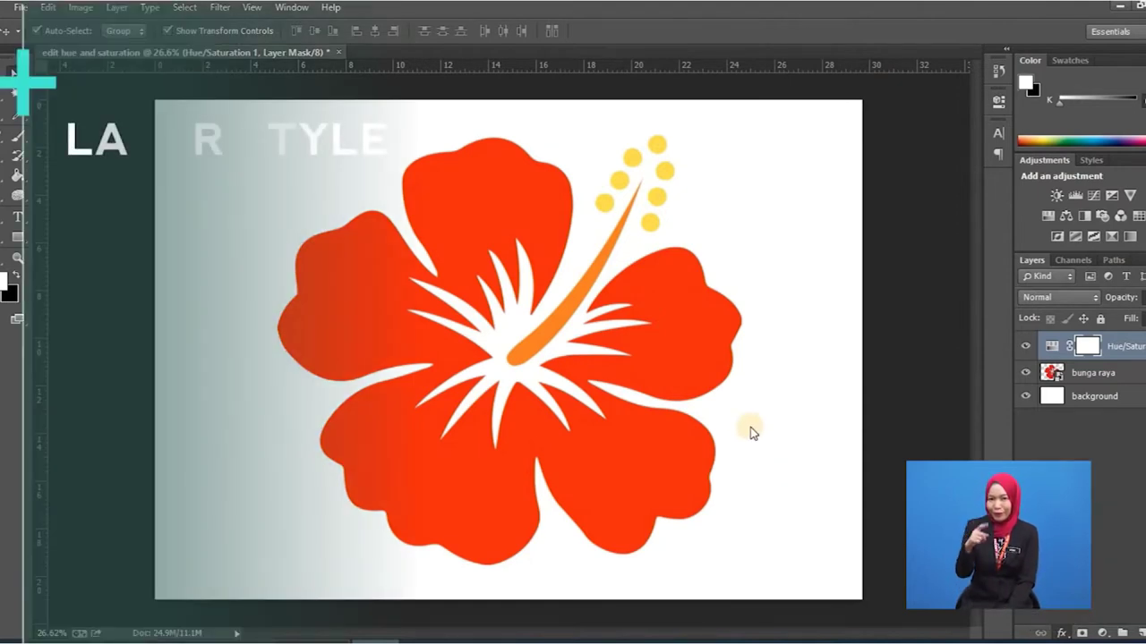
left_click_drag(868, 151, 878, 231)
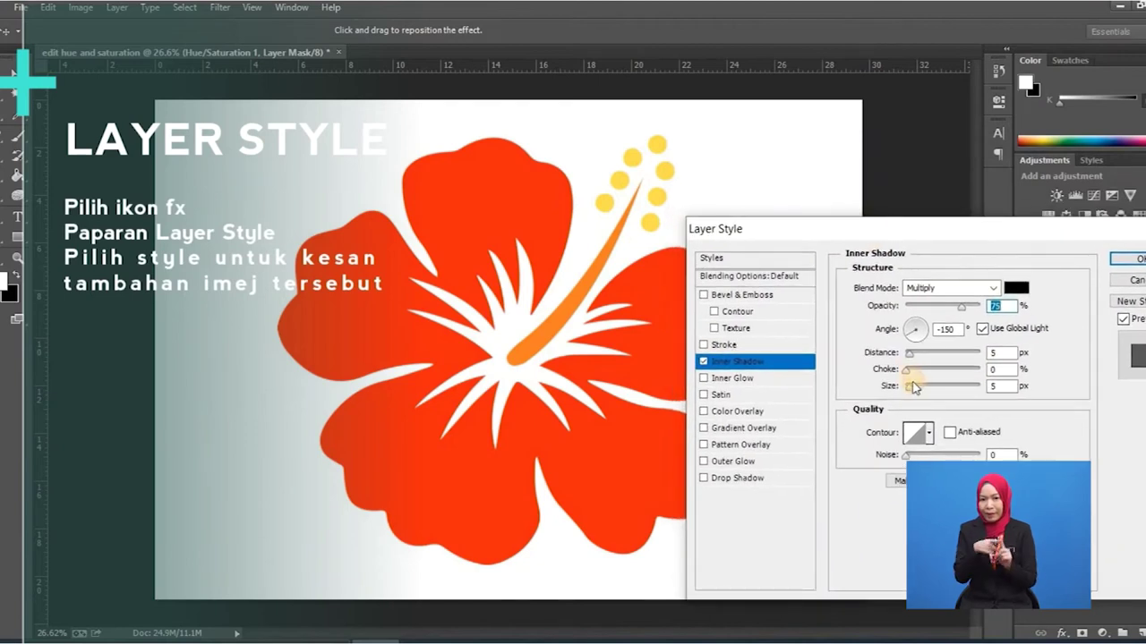
left_click_drag(914, 356, 920, 387)
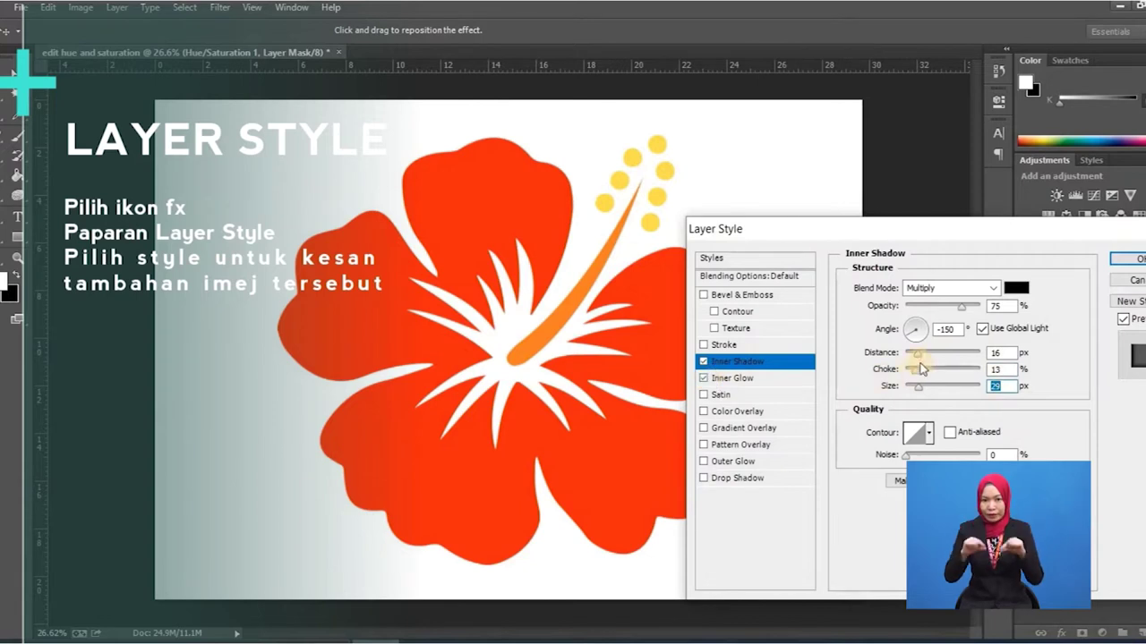
left_click(1137, 260)
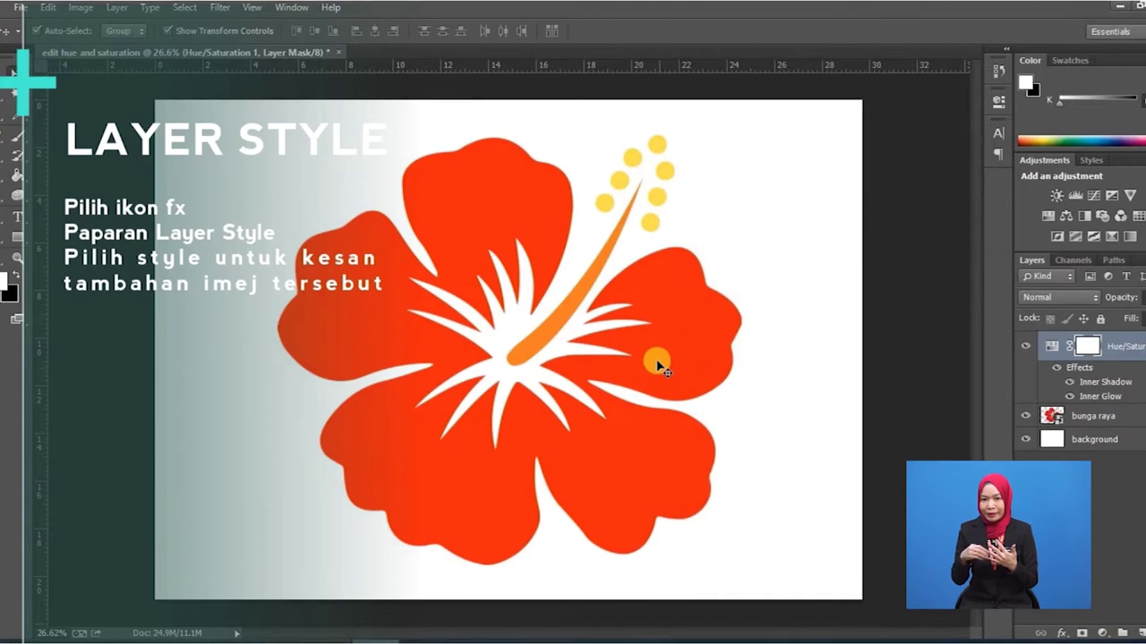
Apply a Drop Shadow to the bunga raya layer with distance 18 px, size 10 px and an increased spread.
left_click(656, 362)
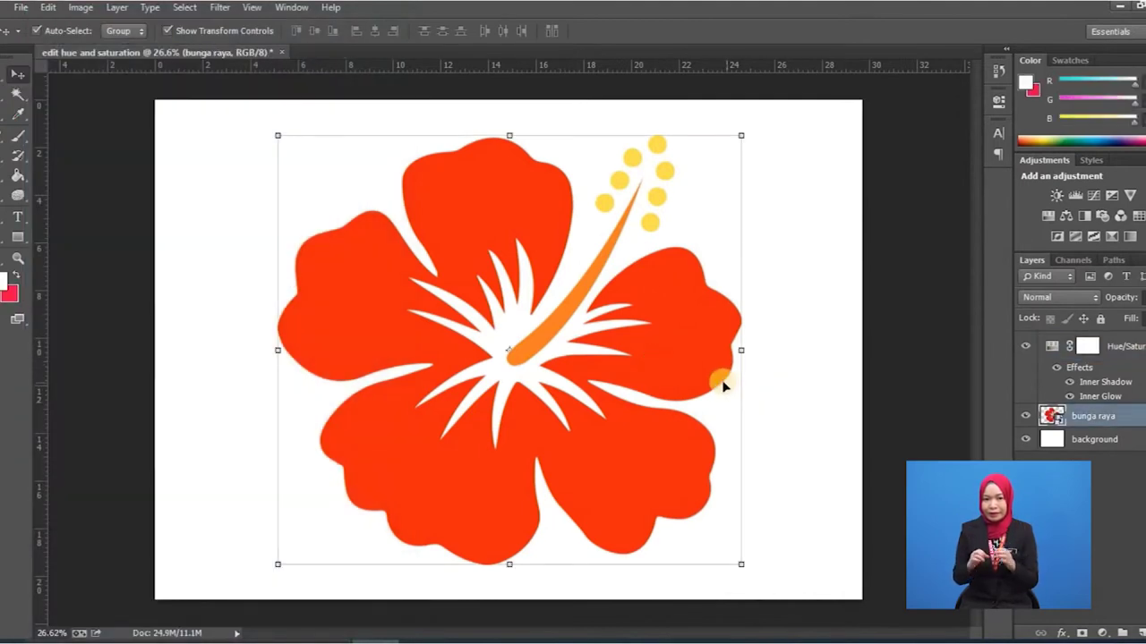
left_click(1066, 634)
left_click(1100, 621)
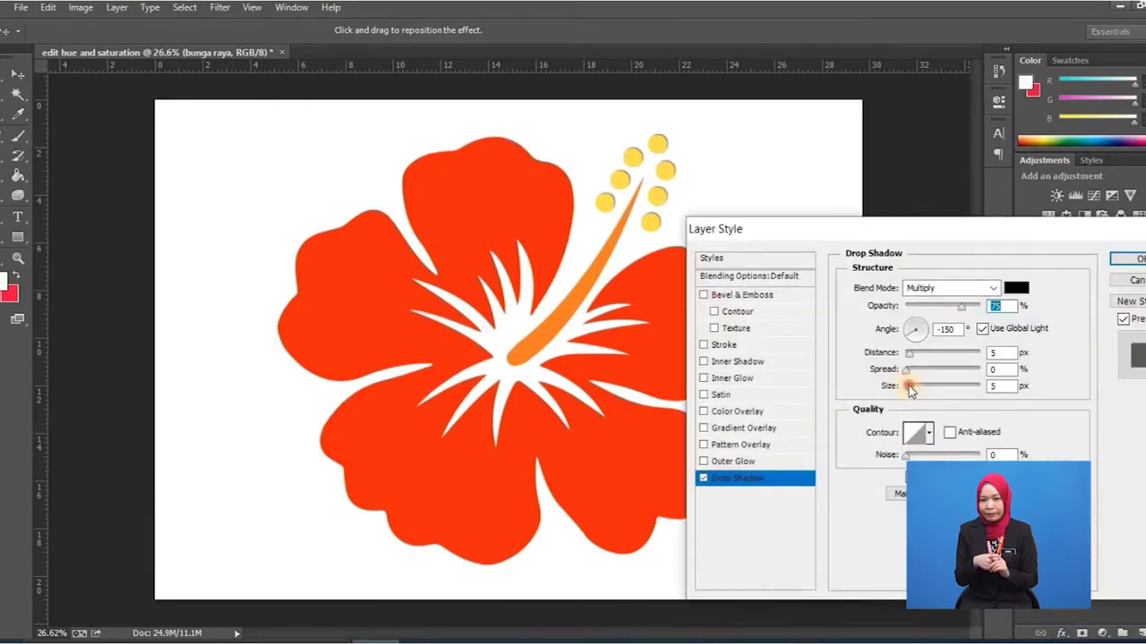
left_click_drag(906, 371, 919, 359)
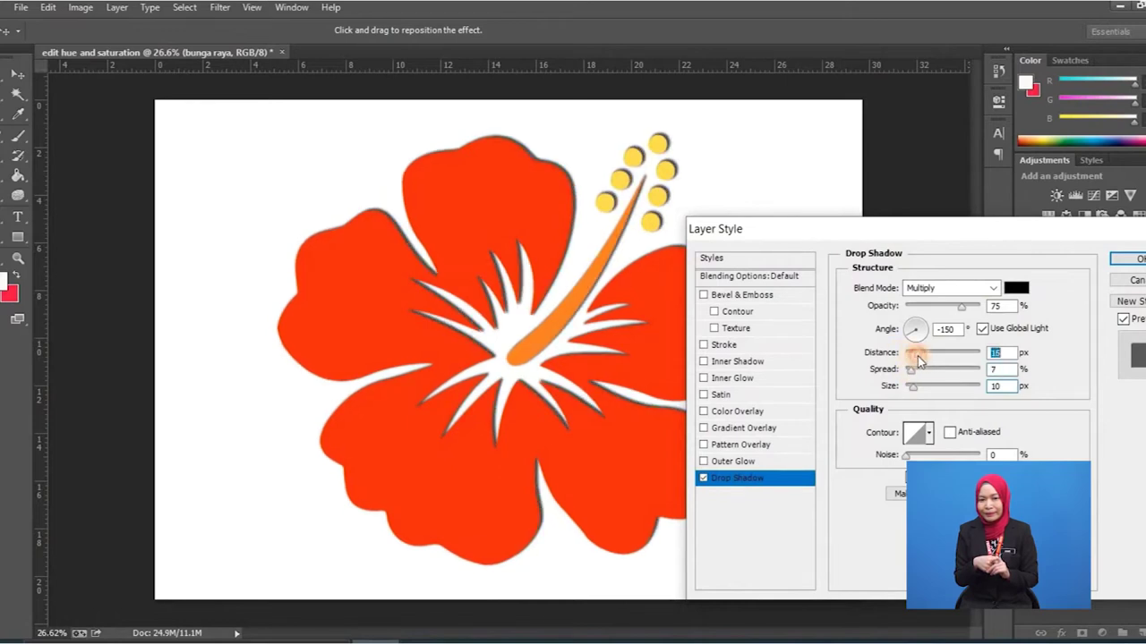
left_click_drag(934, 231, 960, 229)
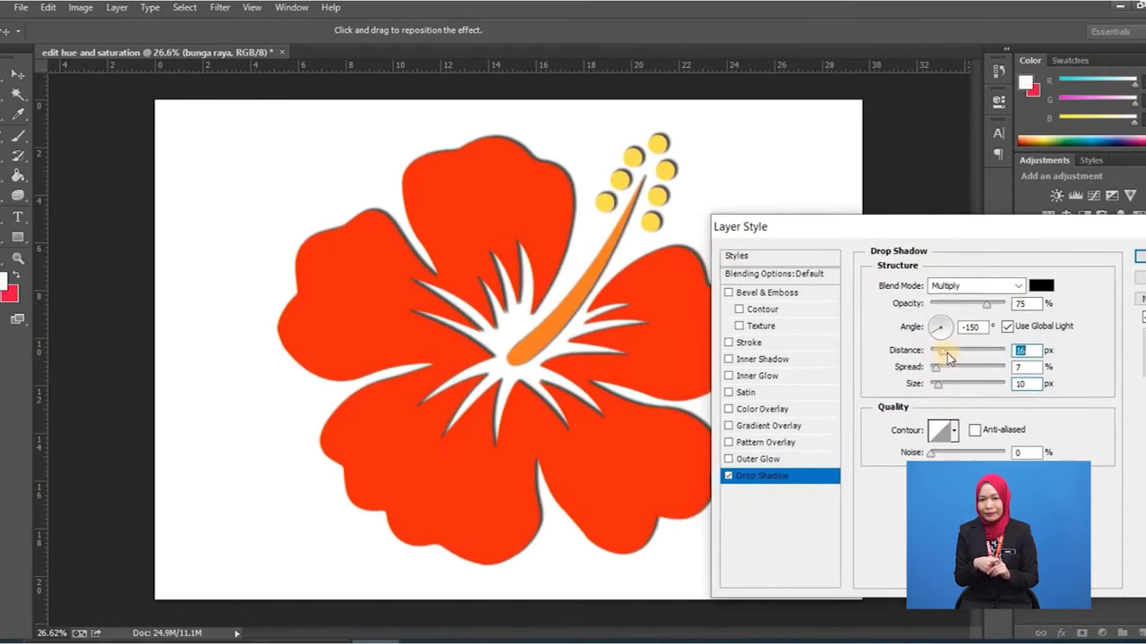
left_click_drag(947, 358, 946, 357)
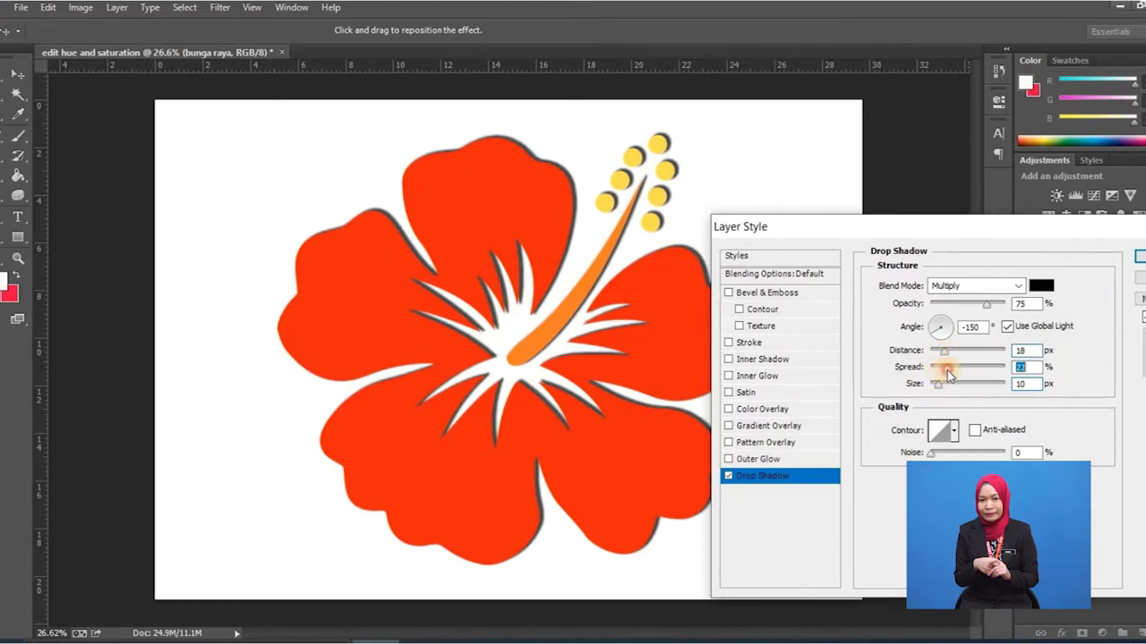
key("Return")
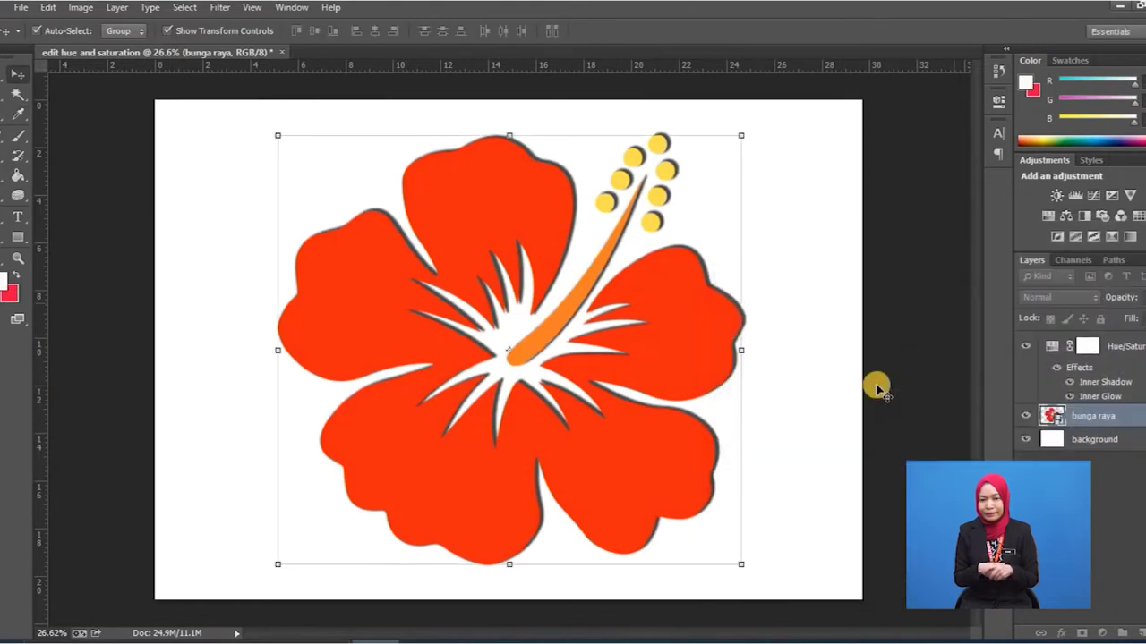
left_click(792, 381)
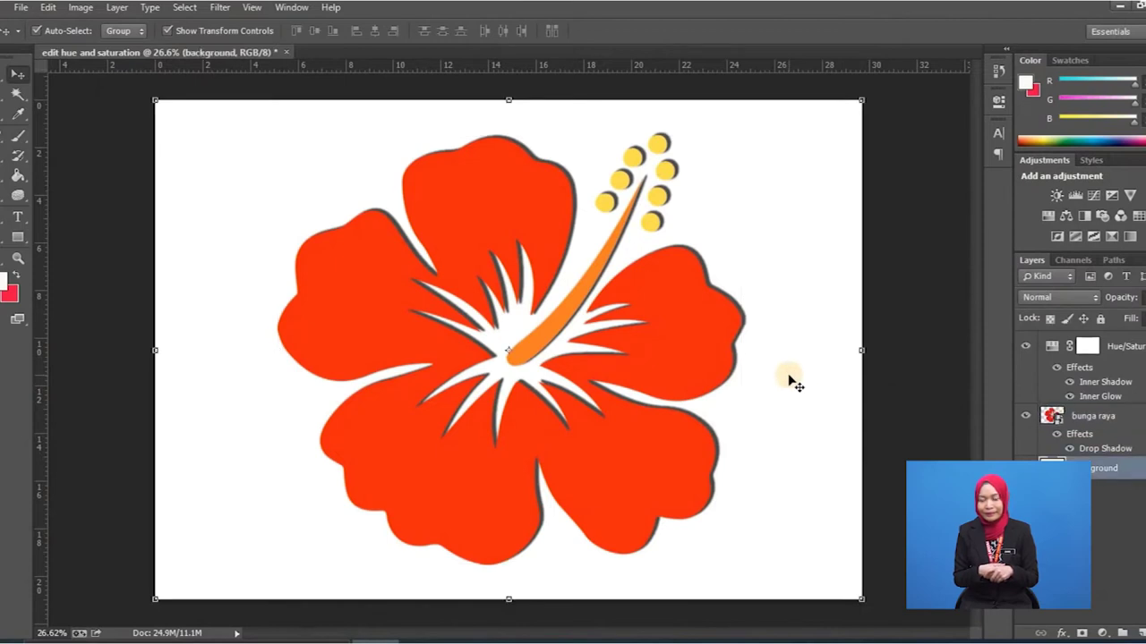
left_click(683, 363)
left_click(791, 394)
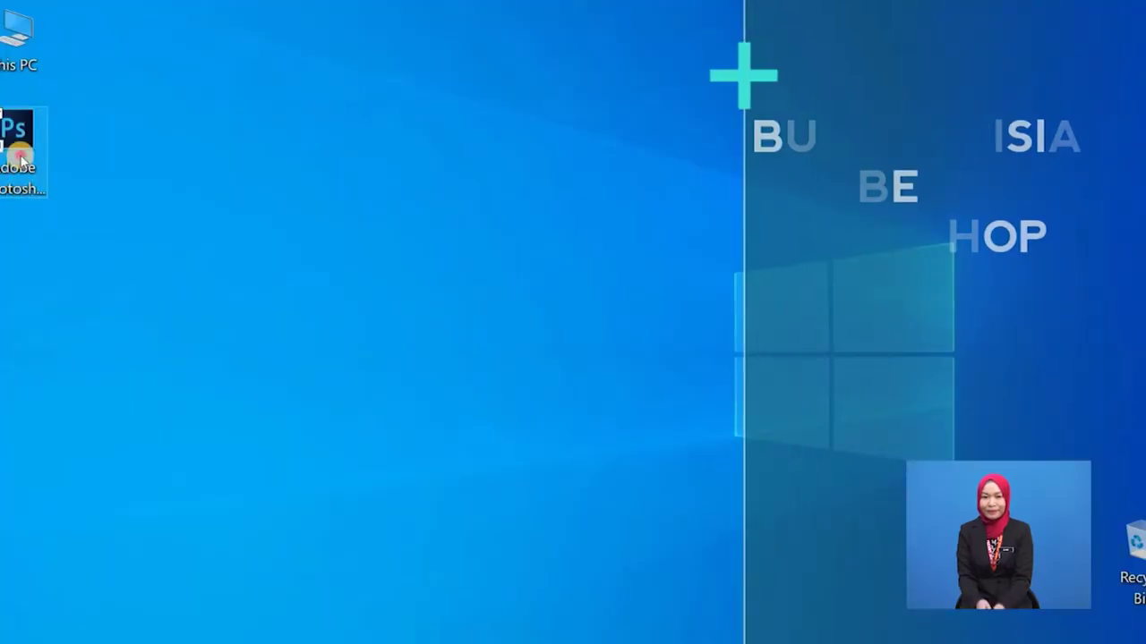
Launch Photoshop and start a new document named Poster.
double_click(19, 160)
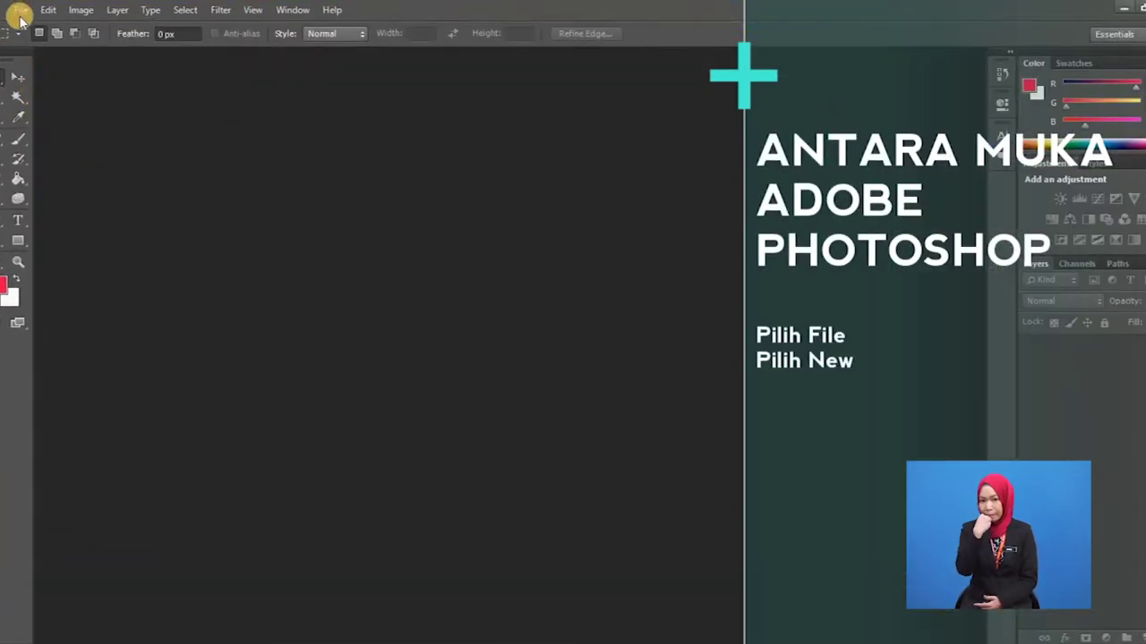
left_click(22, 13)
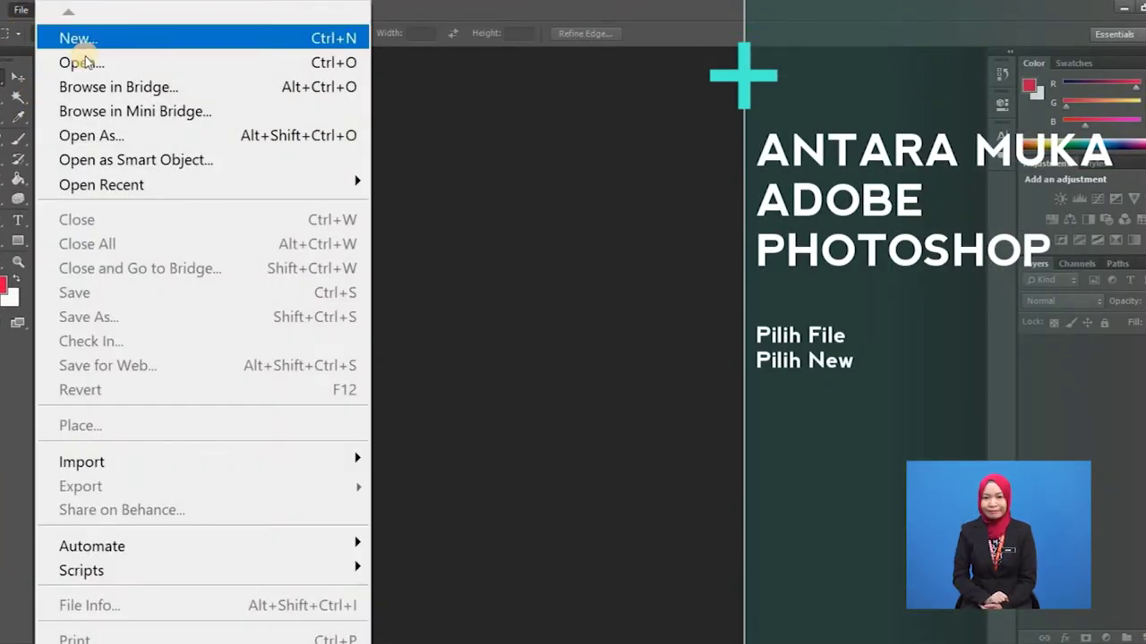
left_click(80, 38)
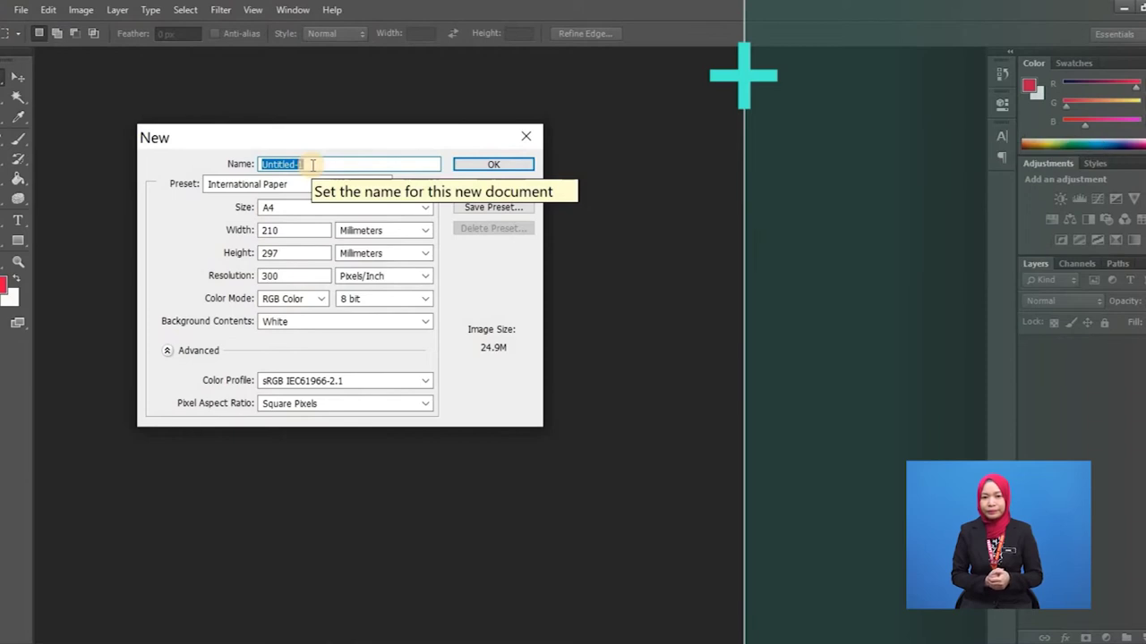
type("P")
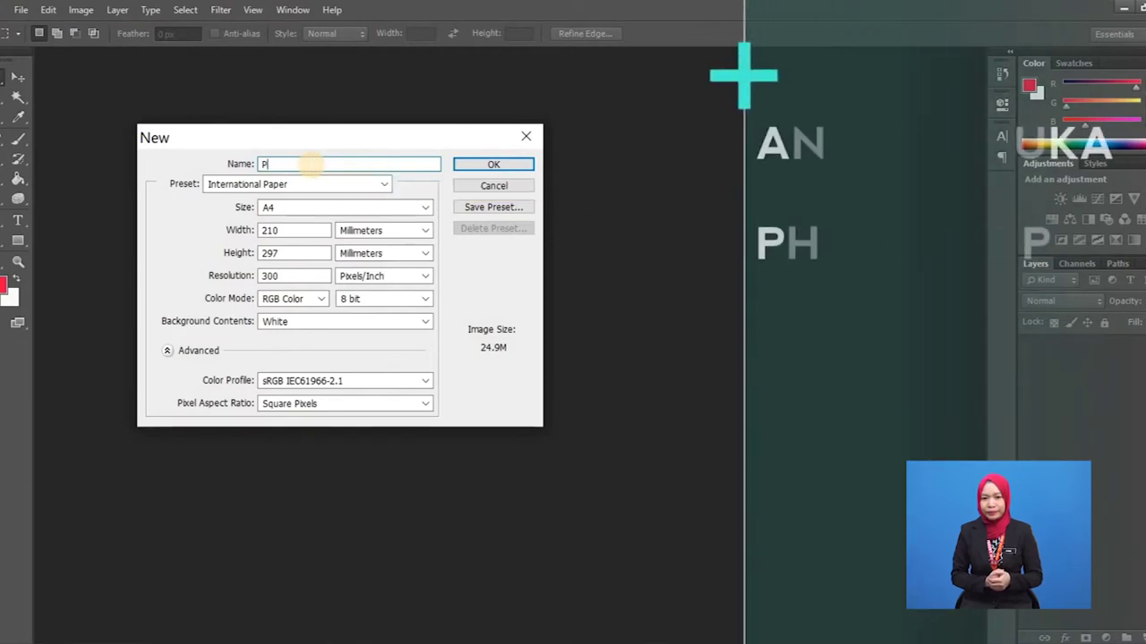
type("oster")
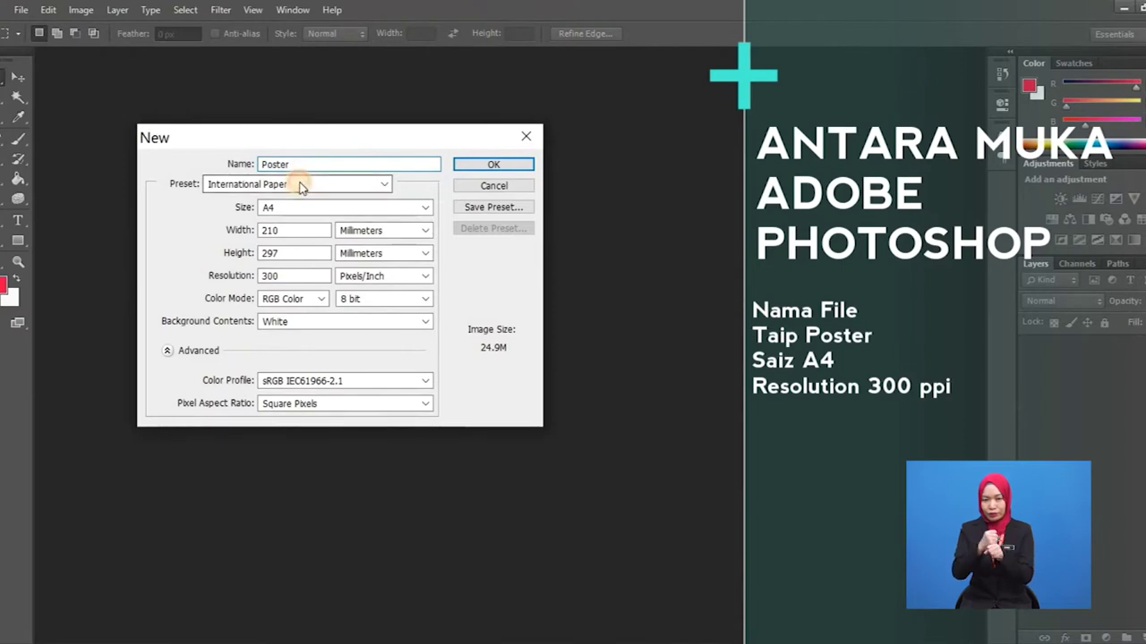
Create the document from the International Paper preset at A4 size with a resolution of 300 pixels/inch.
left_click(296, 184)
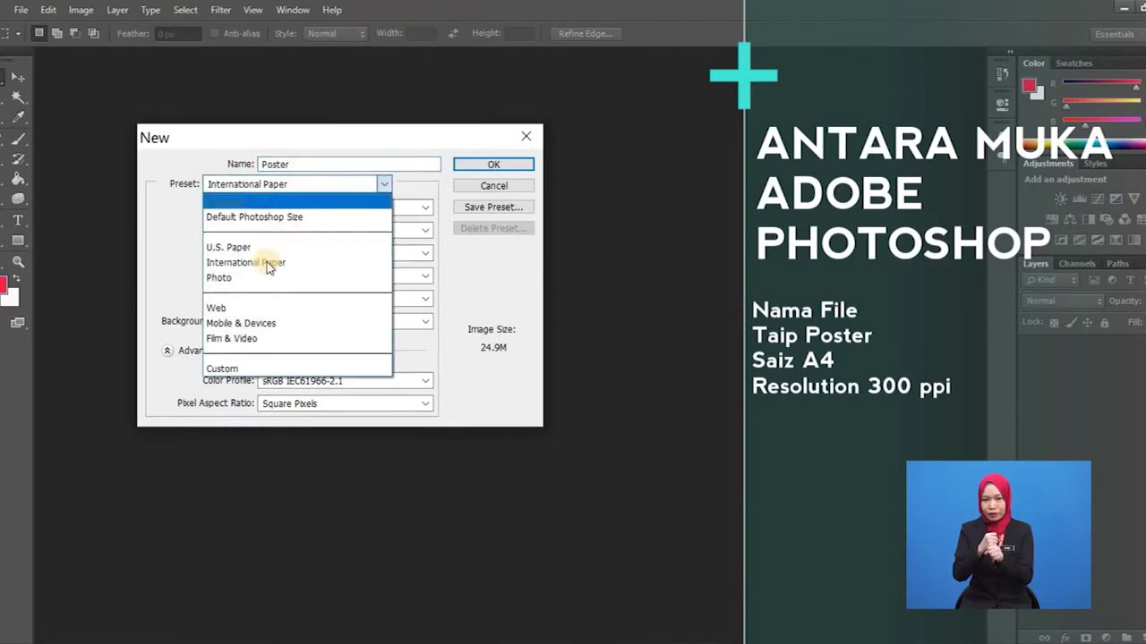
left_click(262, 260)
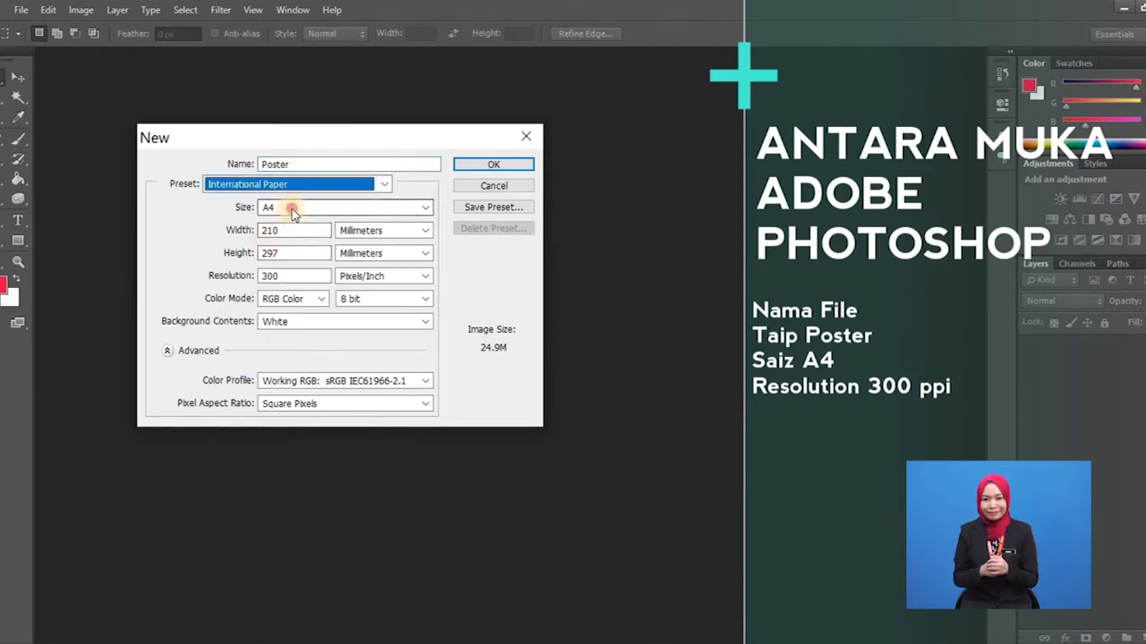
left_click(289, 213)
left_click(286, 228)
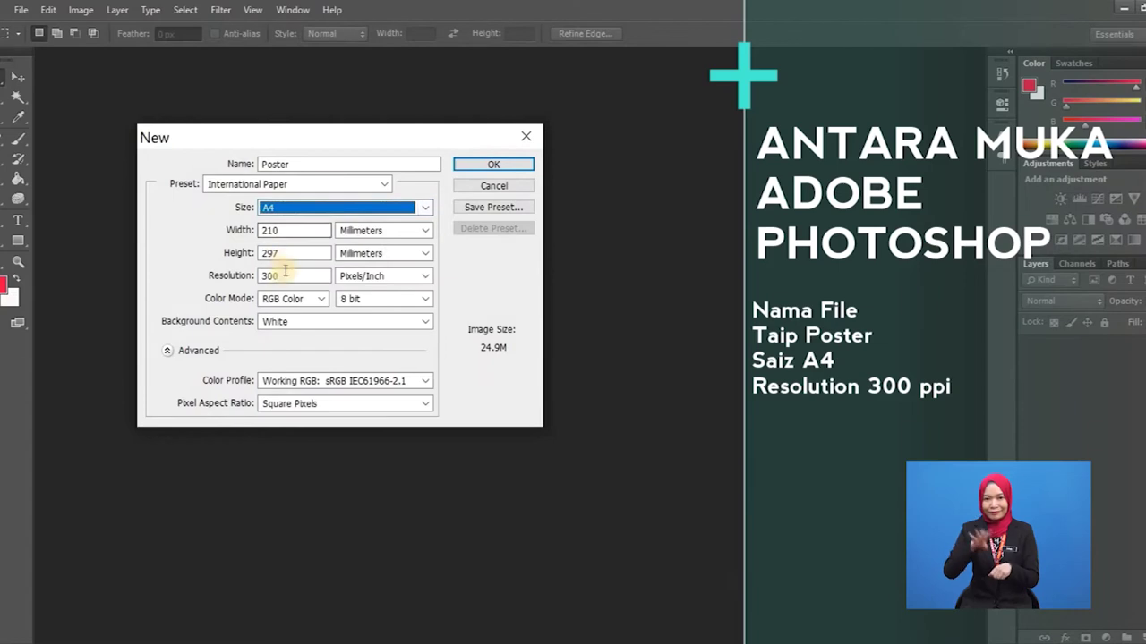
left_click_drag(286, 277, 255, 276)
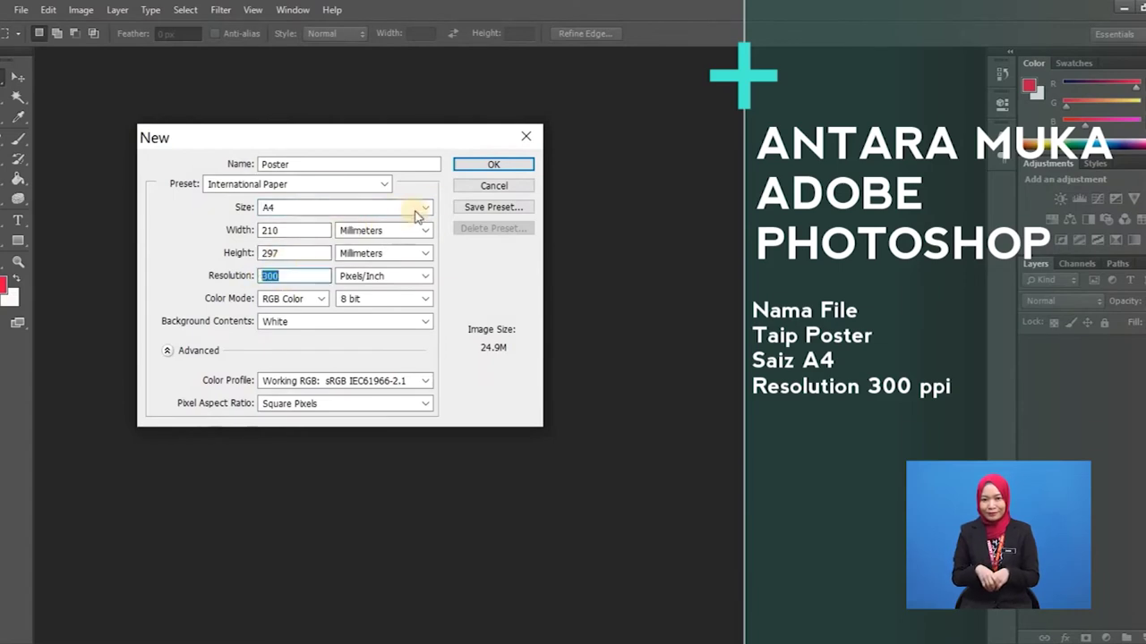
left_click(460, 166)
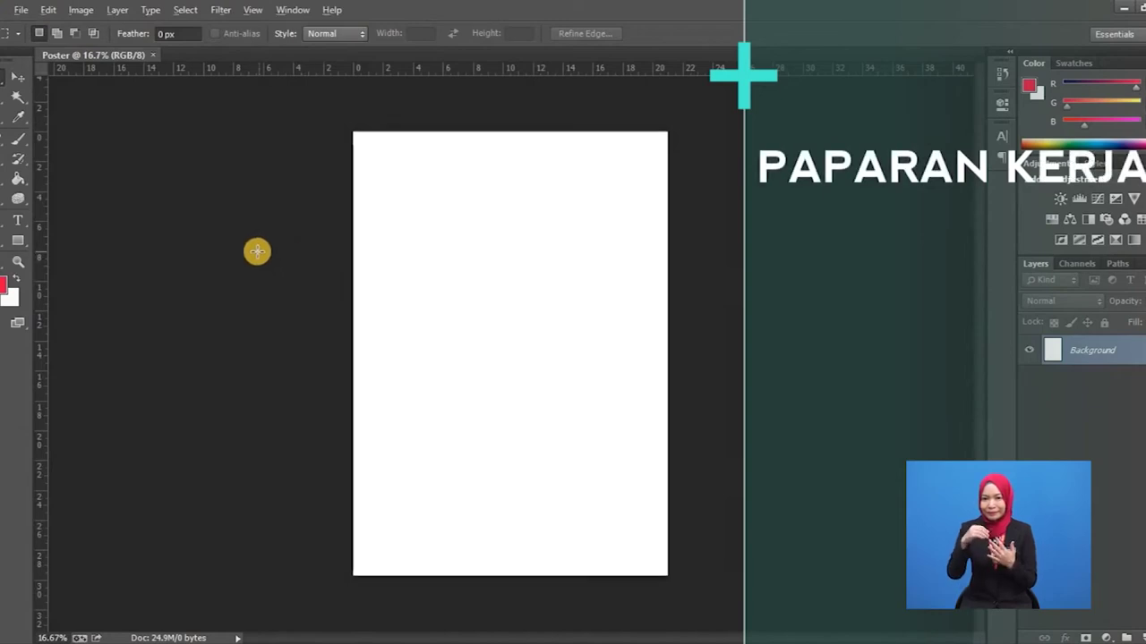
Rotate the blank A4 canvas 90° counter-clockwise to landscape and fit it to the window.
key("ctrl+0")
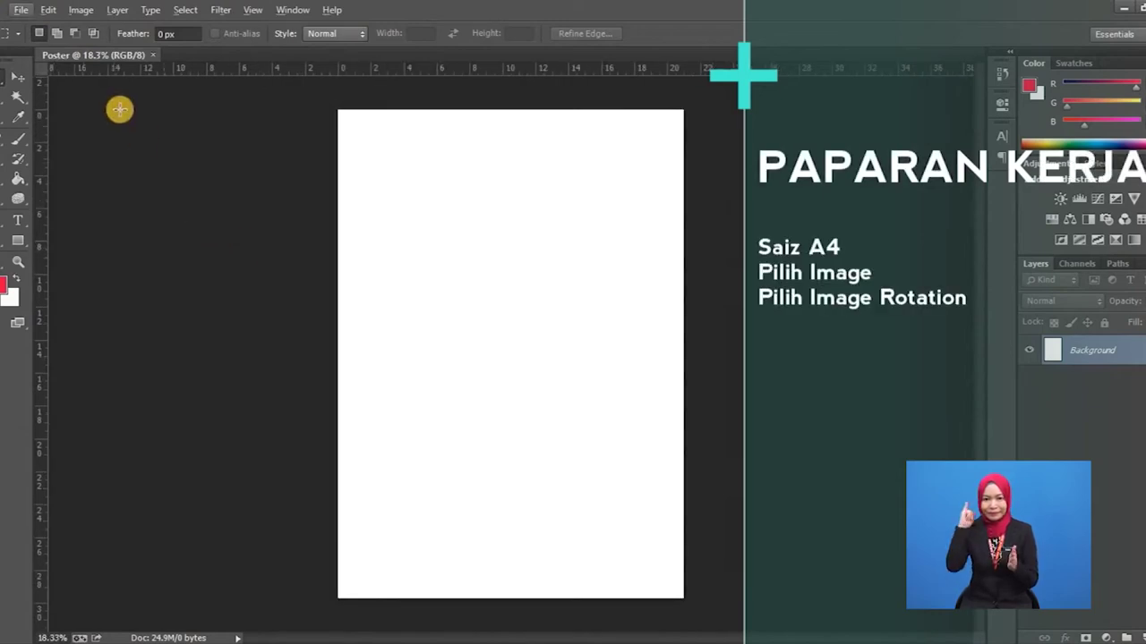
left_click(95, 16)
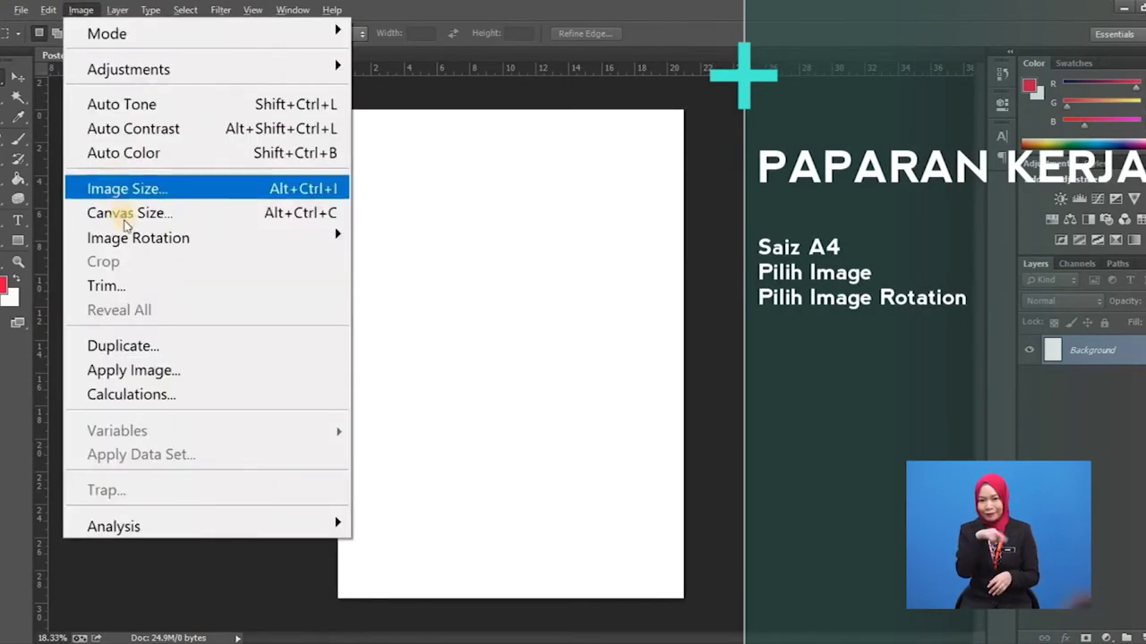
mouse_move(99, 238)
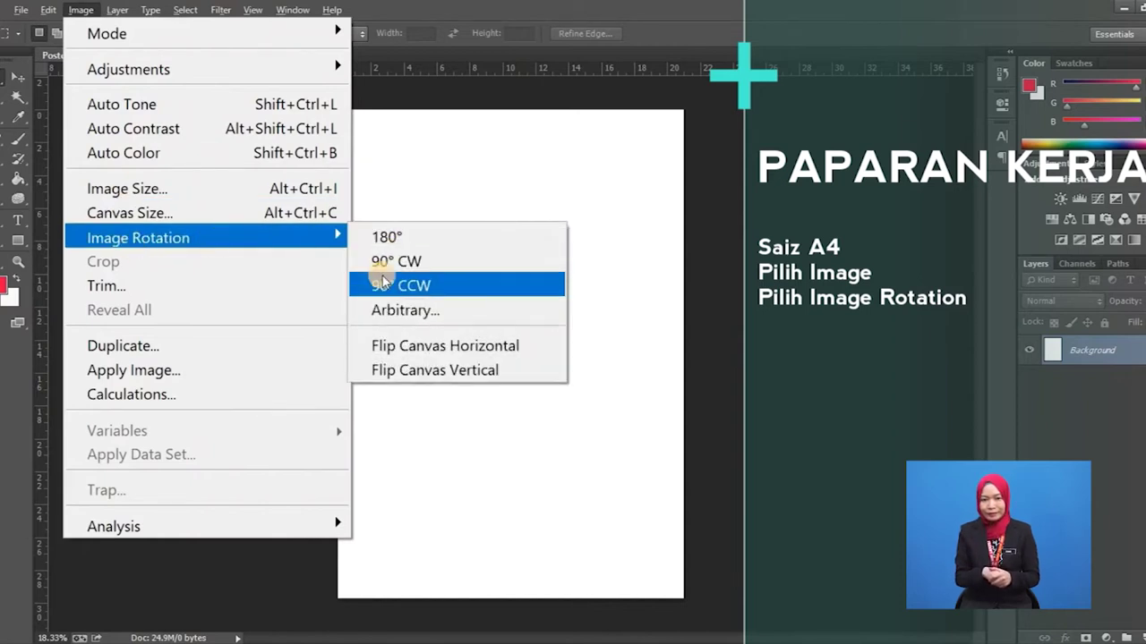
left_click(383, 285)
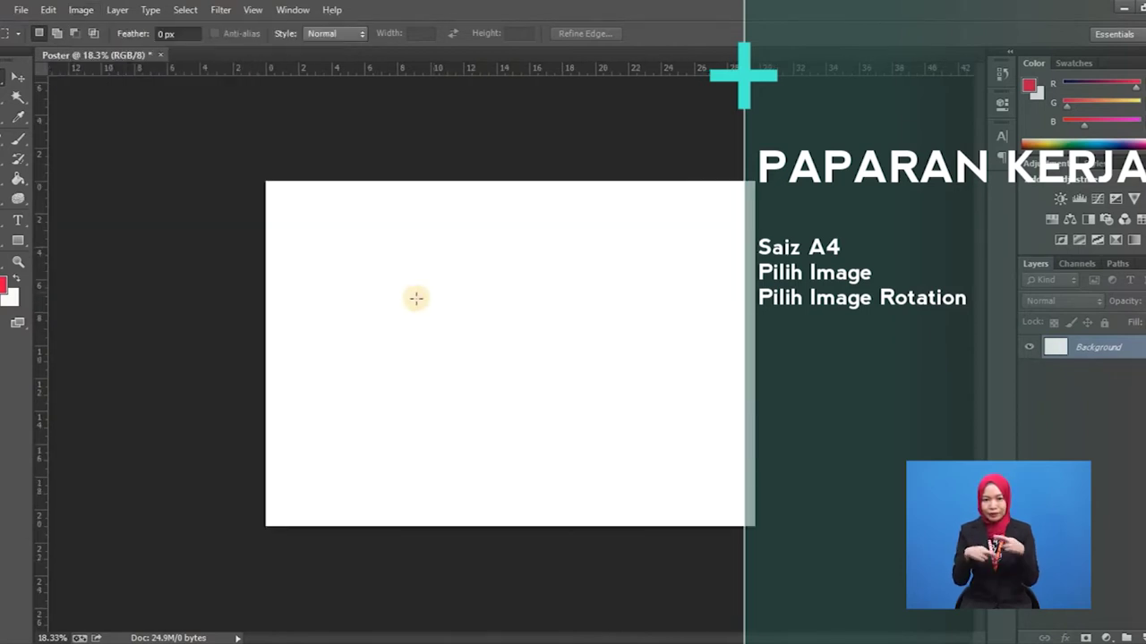
key("ctrl+0")
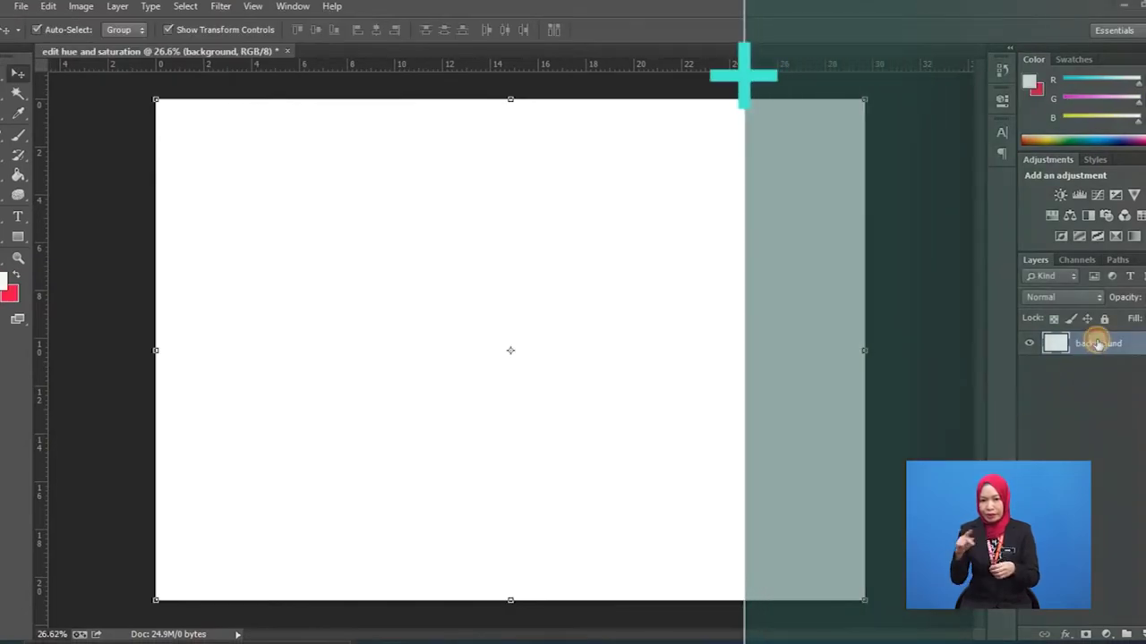
Place bunga raya.png from the Bahan Poster Kemerdekaan Malaysia folder on the landscape canvas, keeping its default size.
left_click(24, 9)
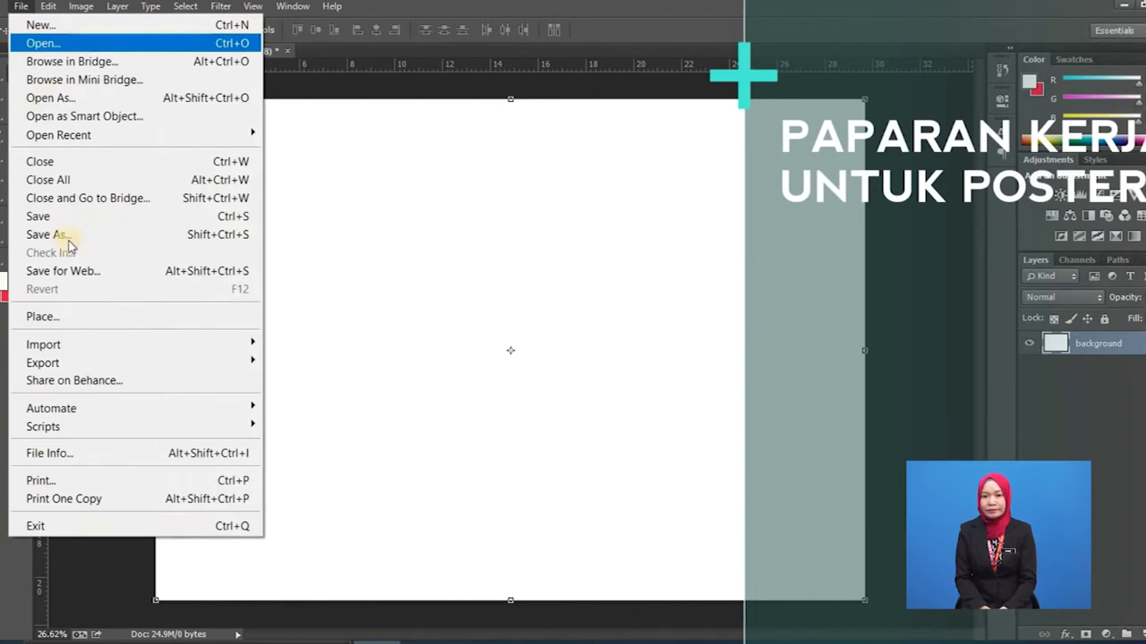
left_click(69, 318)
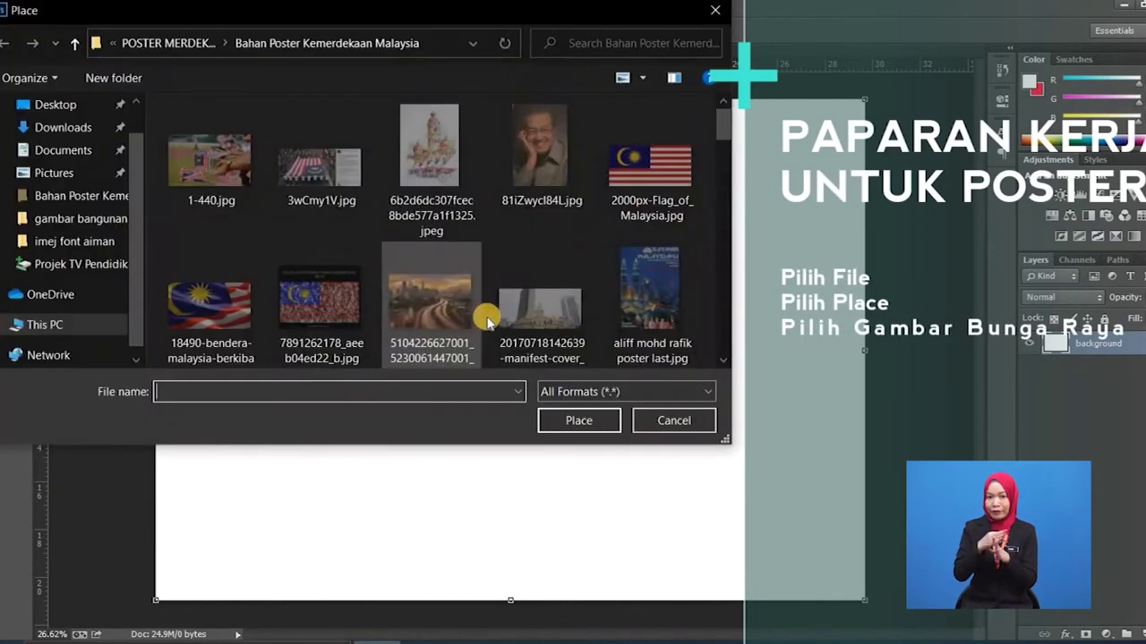
scroll(721, 358, "down", 3)
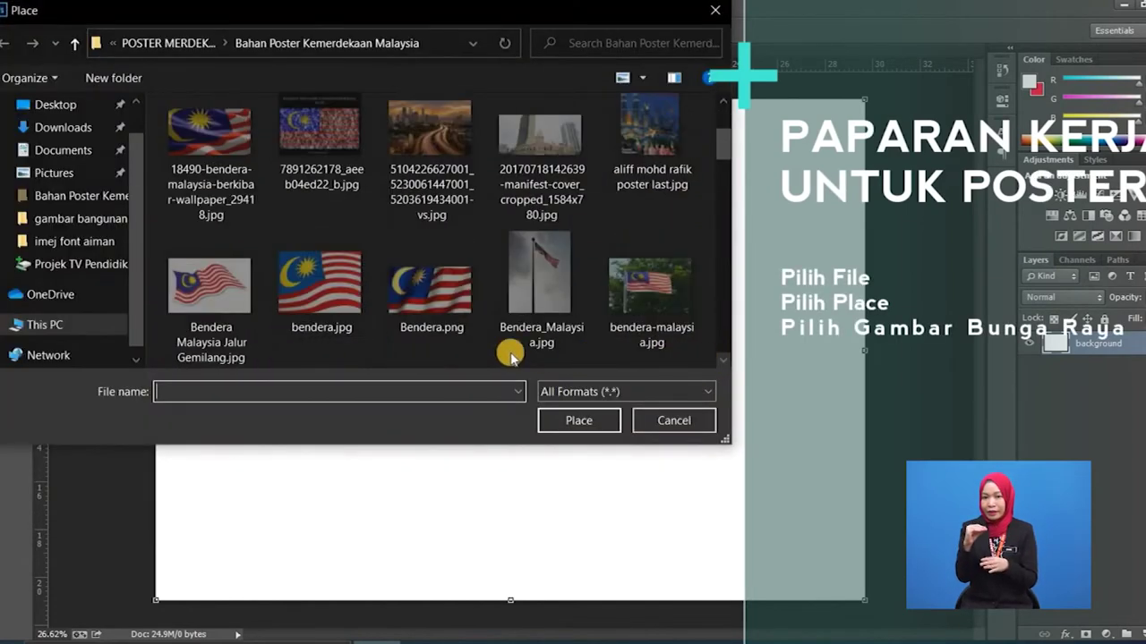
scroll(716, 358, "down", 1)
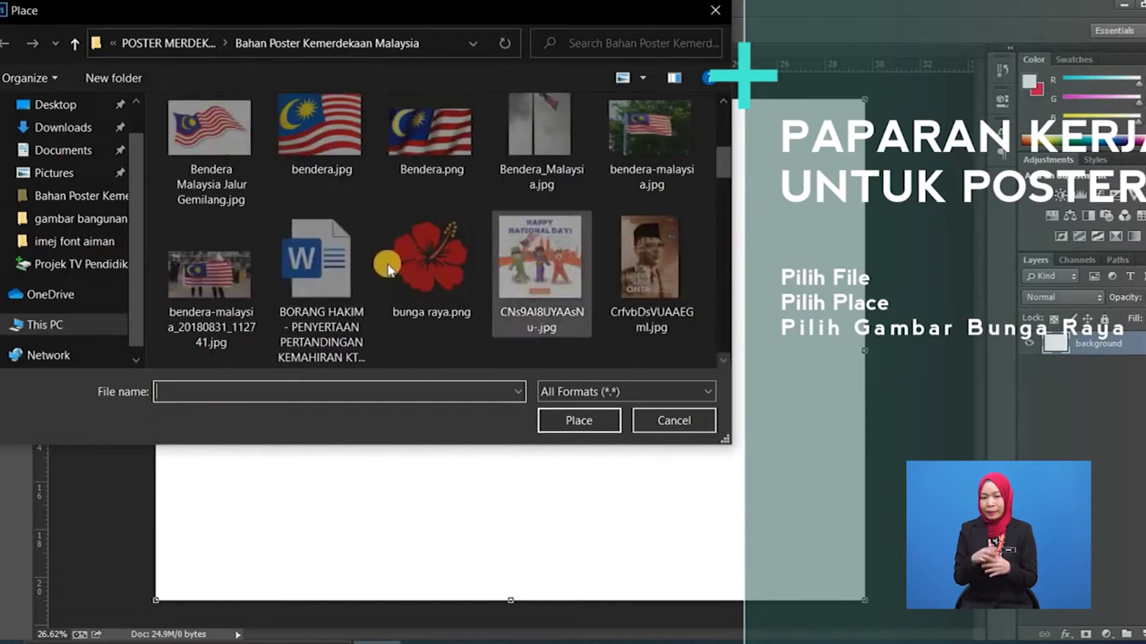
left_click(421, 273)
left_click(559, 424)
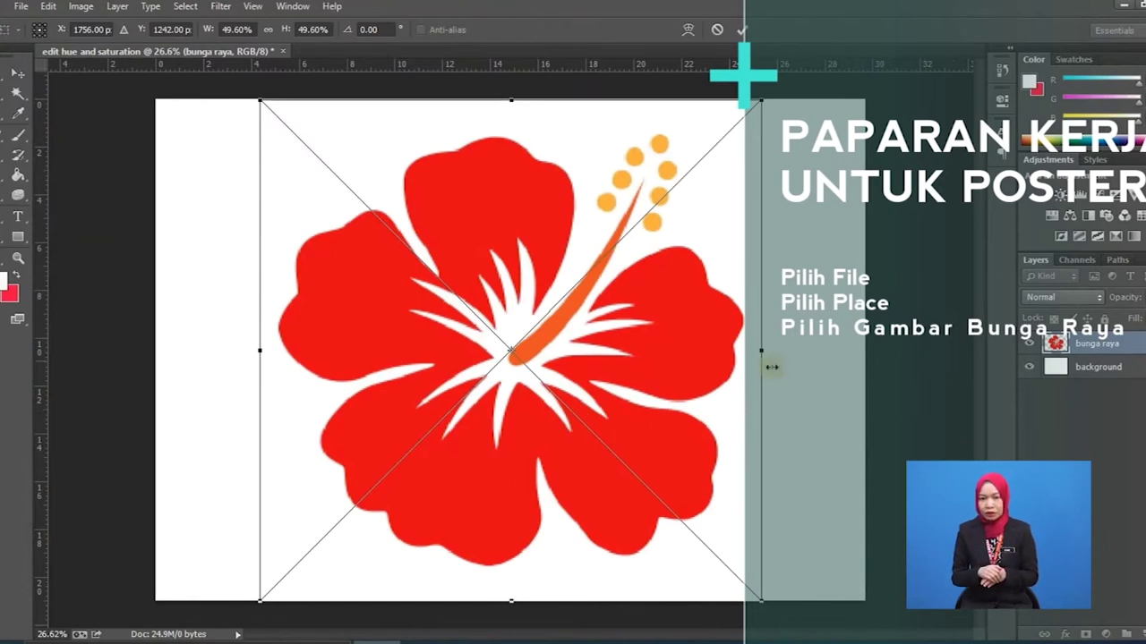
double_click(729, 364)
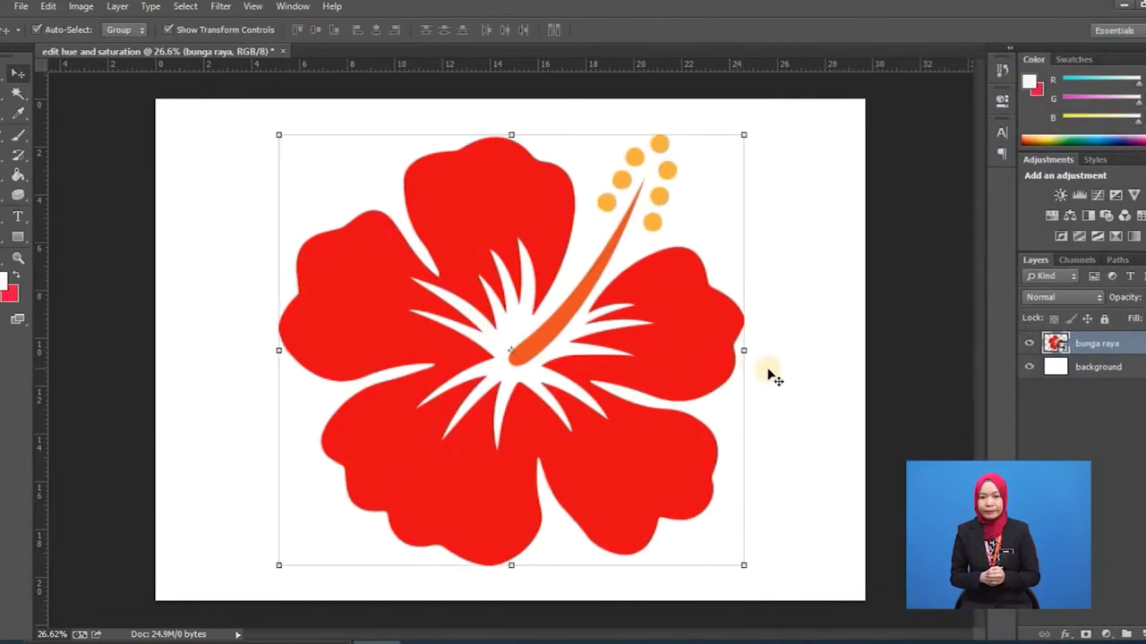
Add a Hue/Saturation adjustment layer over the hibiscus with hue +12, saturation +35 and lightness +6.
left_click(1051, 216)
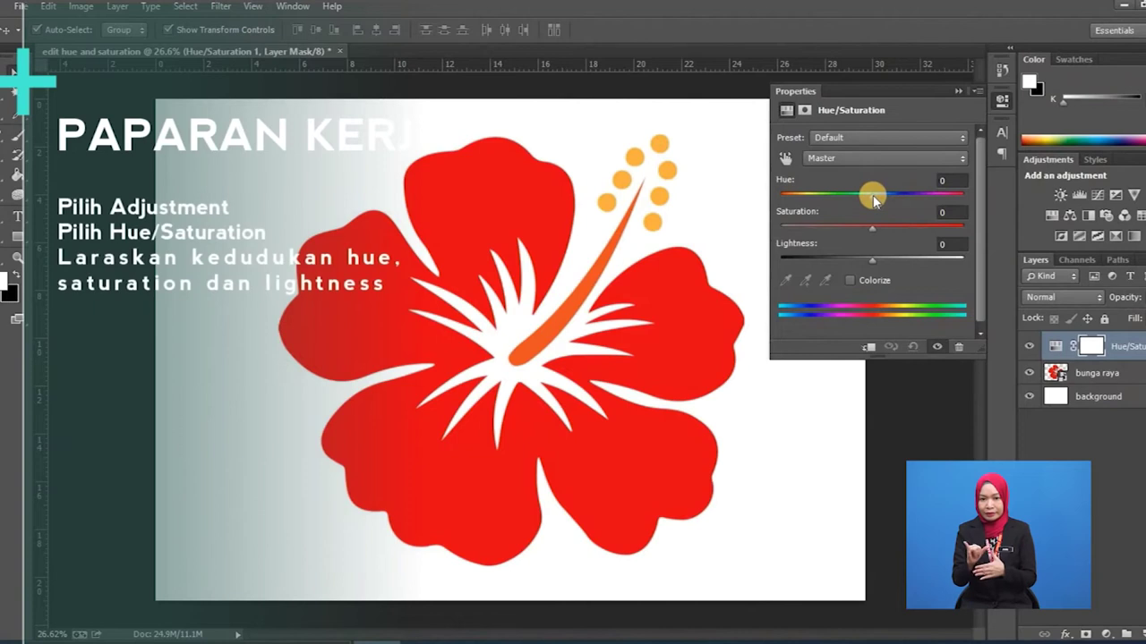
left_click_drag(871, 195, 879, 262)
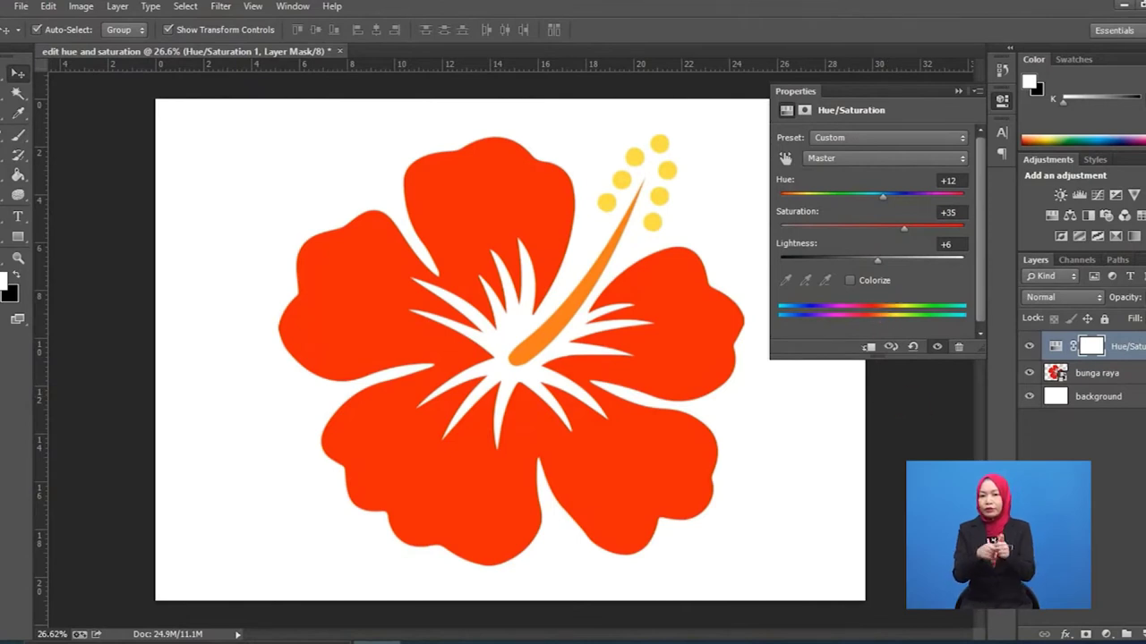
left_click(956, 91)
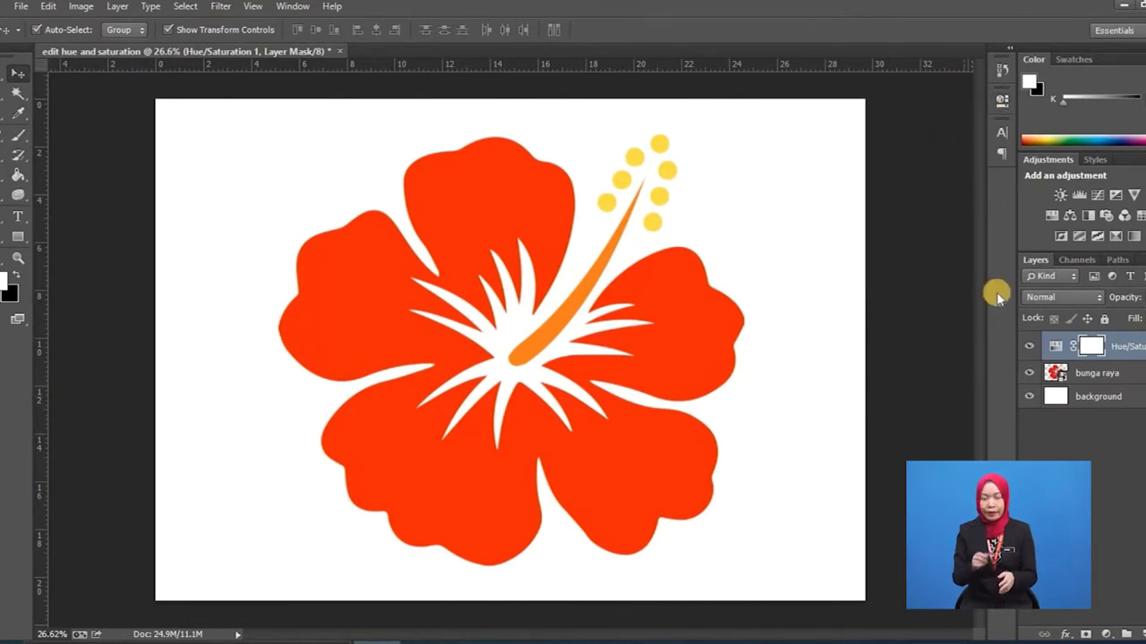
Give the Hue/Saturation layer an Inner Shadow with distance 20 px, choke 13% and size 29 px, plus an Inner Glow.
left_click(1067, 633)
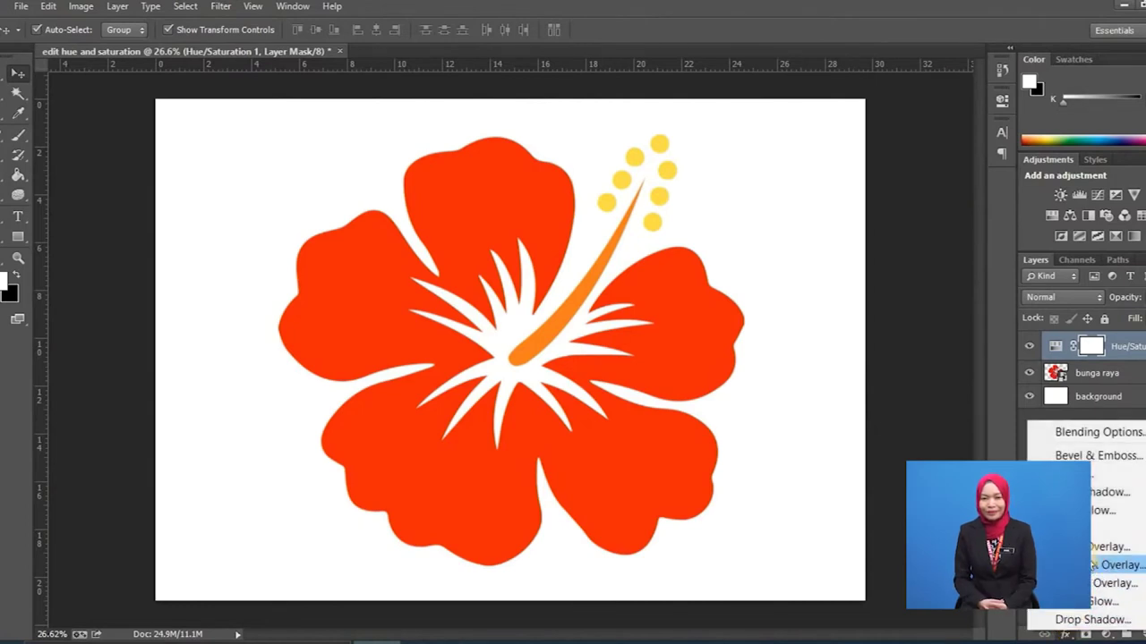
left_click(1098, 493)
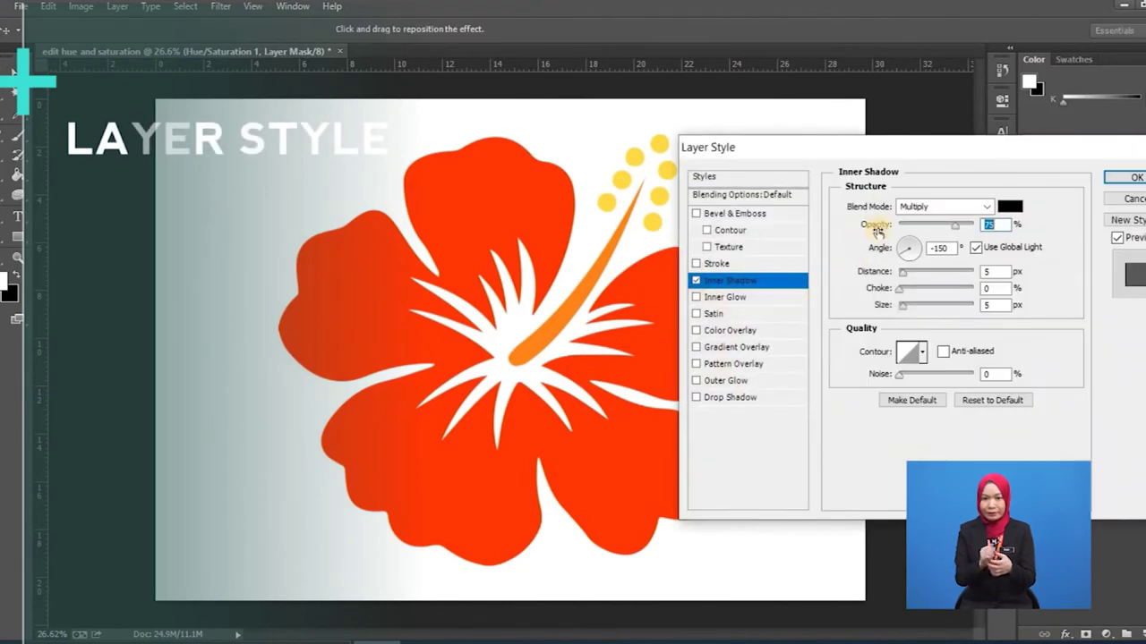
left_click_drag(867, 145, 883, 235)
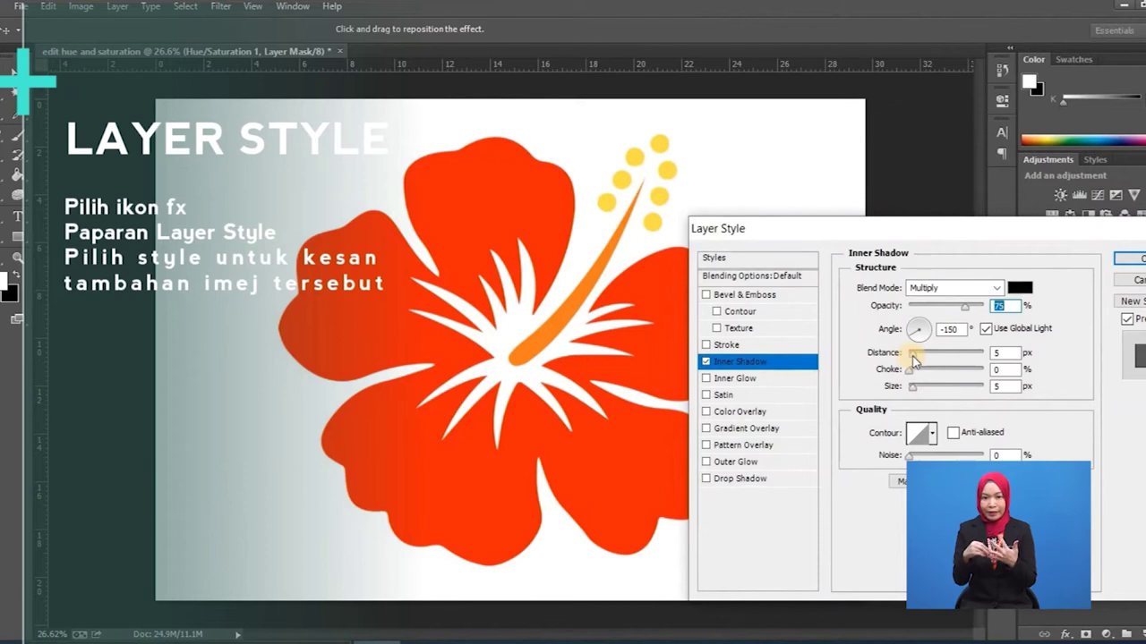
left_click_drag(914, 358, 925, 359)
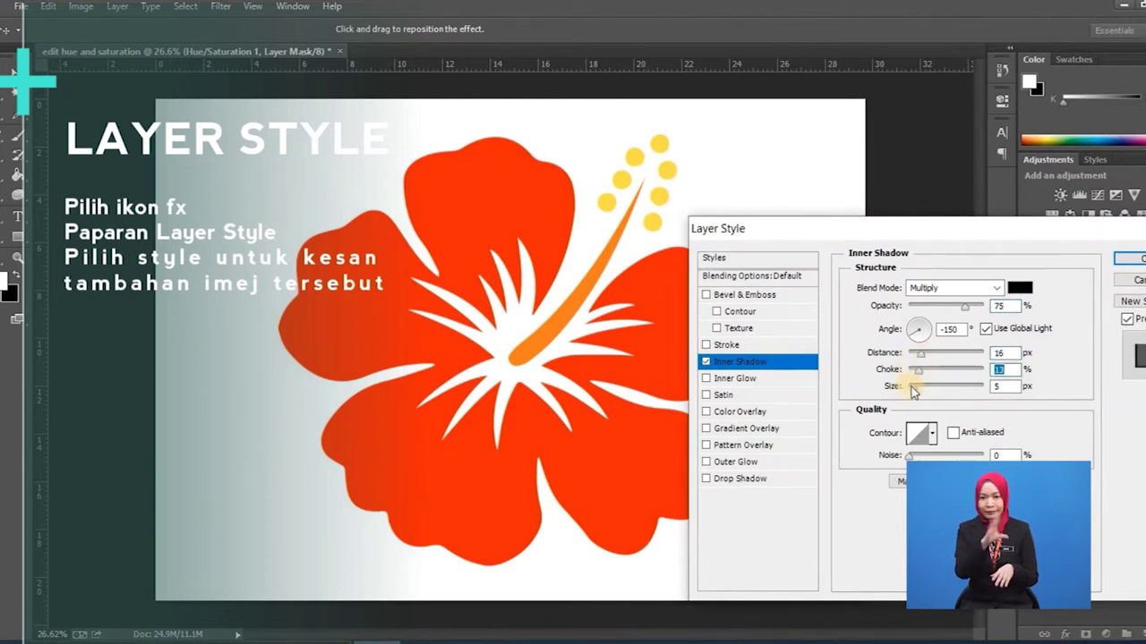
left_click_drag(918, 386, 922, 391)
left_click(706, 379)
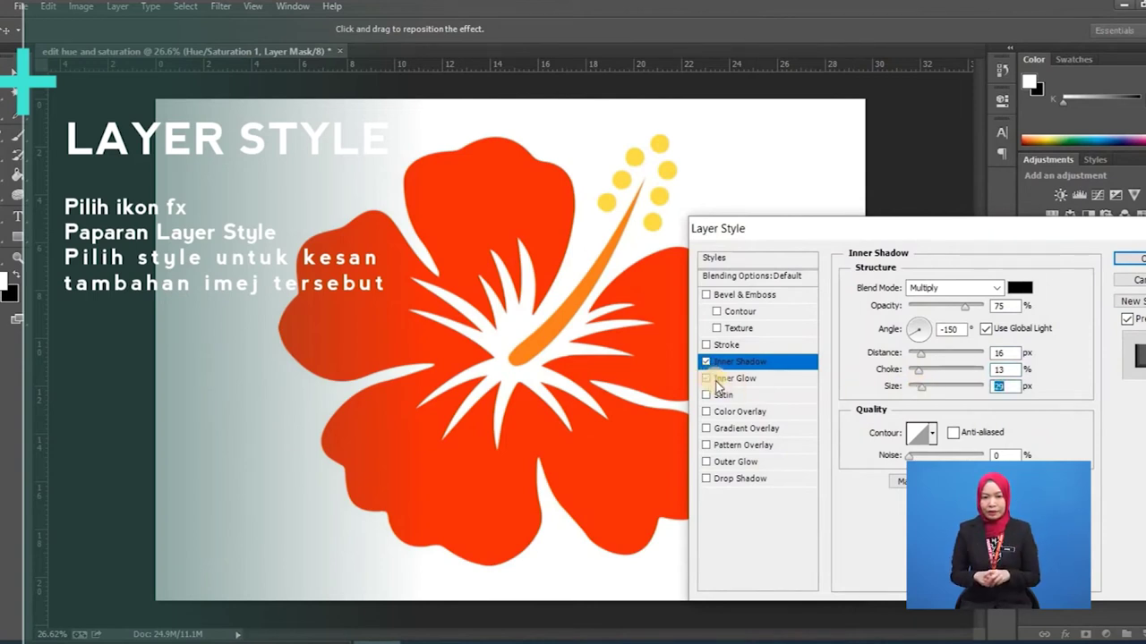
left_click_drag(921, 356, 925, 355)
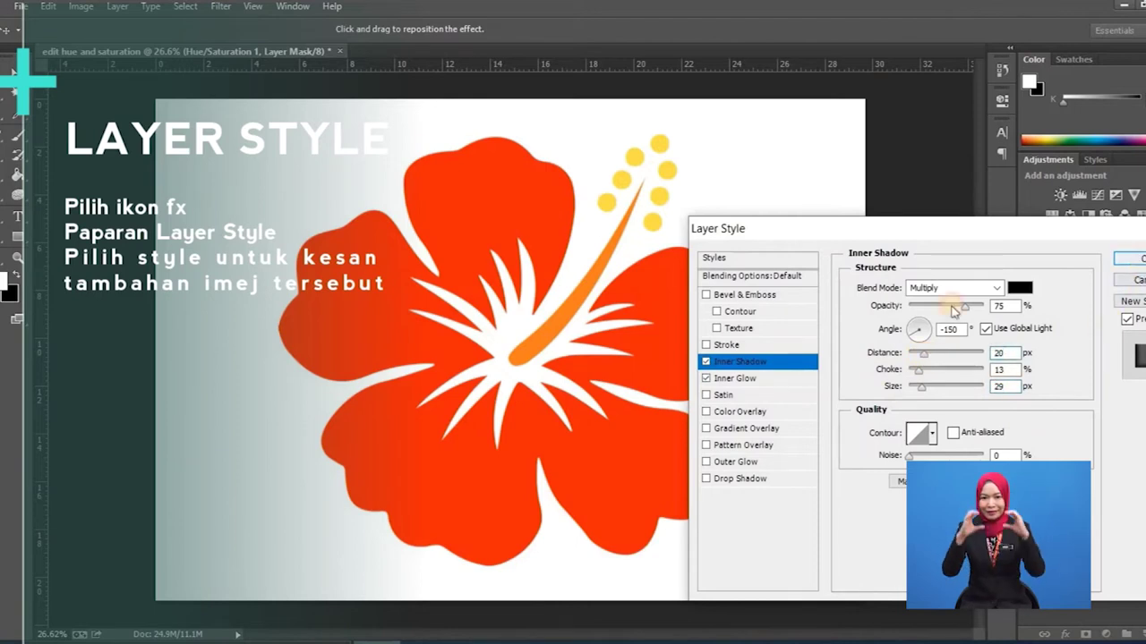
key("Return")
Give the bunga raya layer a Drop Shadow with distance 18 px, spread 22% and size 10 px.
left_click(659, 363)
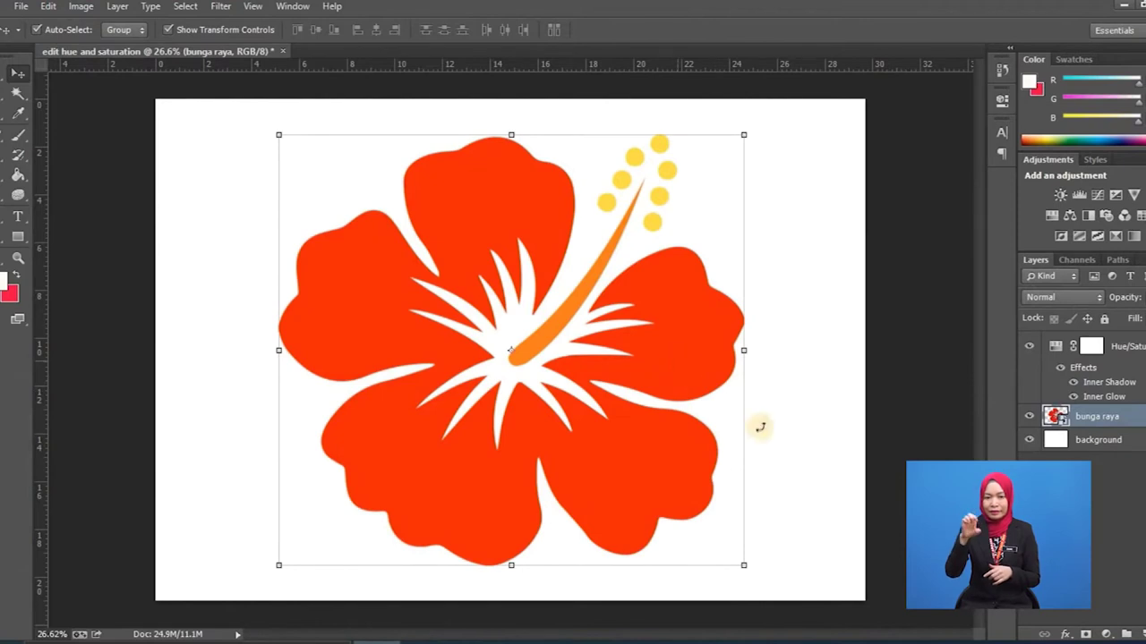
left_click(1065, 634)
left_click(1090, 624)
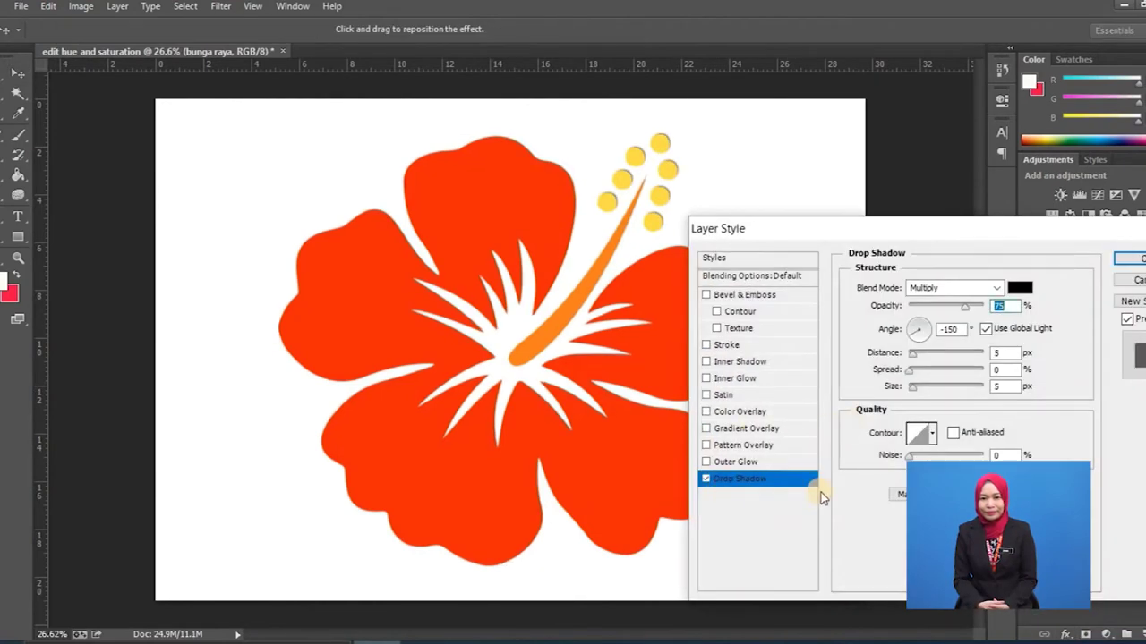
left_click_drag(915, 386, 916, 385)
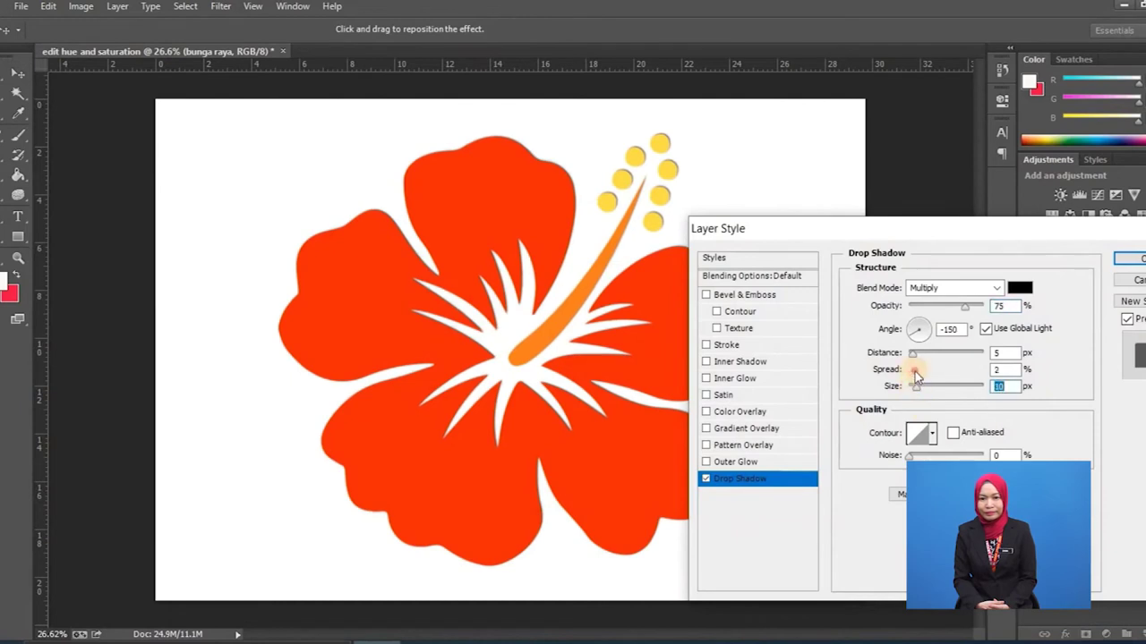
left_click(915, 372)
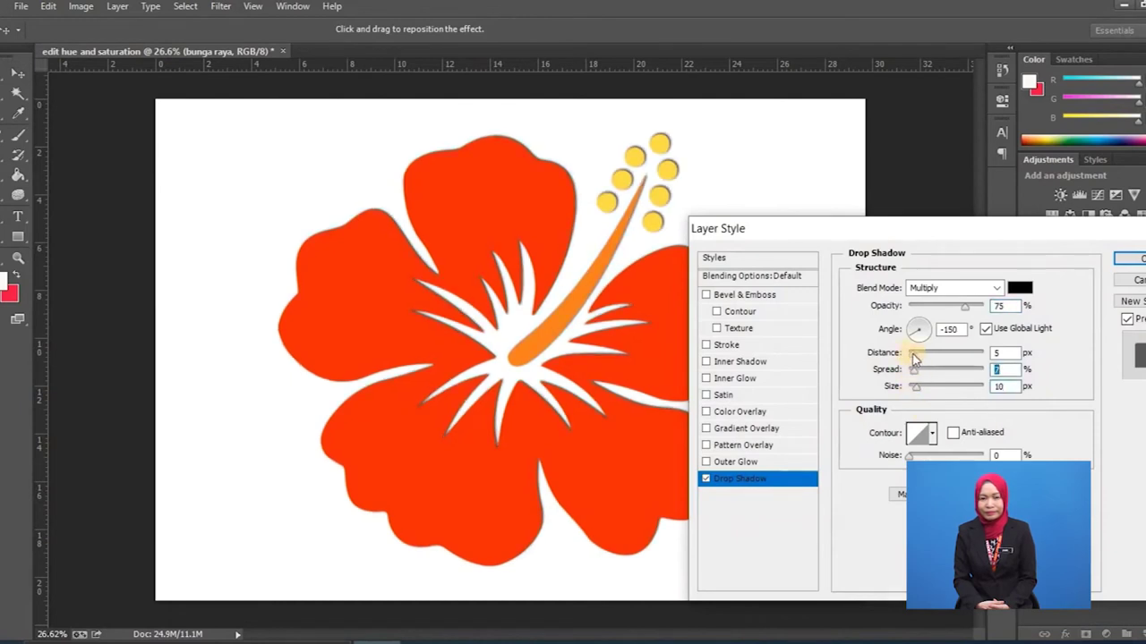
left_click_drag(914, 357, 923, 361)
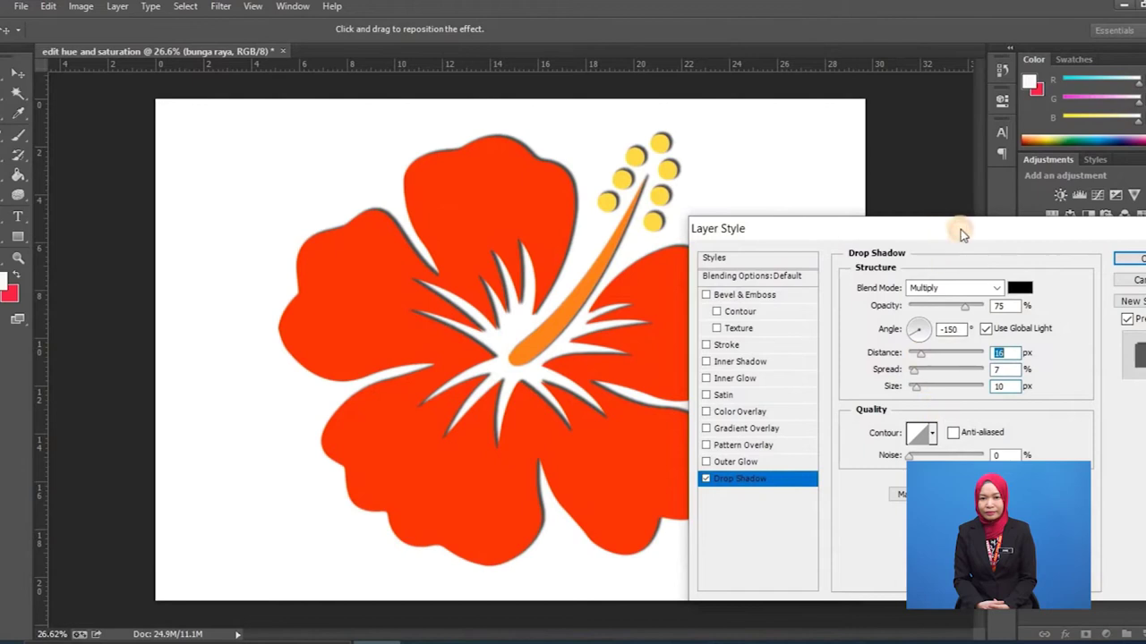
left_click_drag(954, 230, 979, 228)
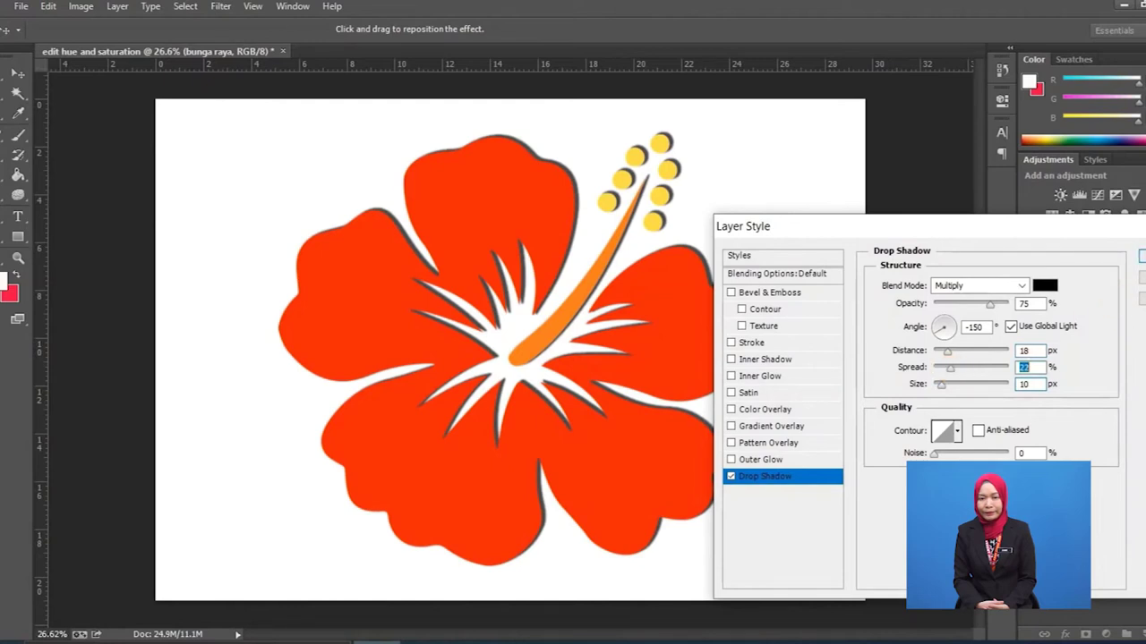
key("Return")
left_click(796, 382)
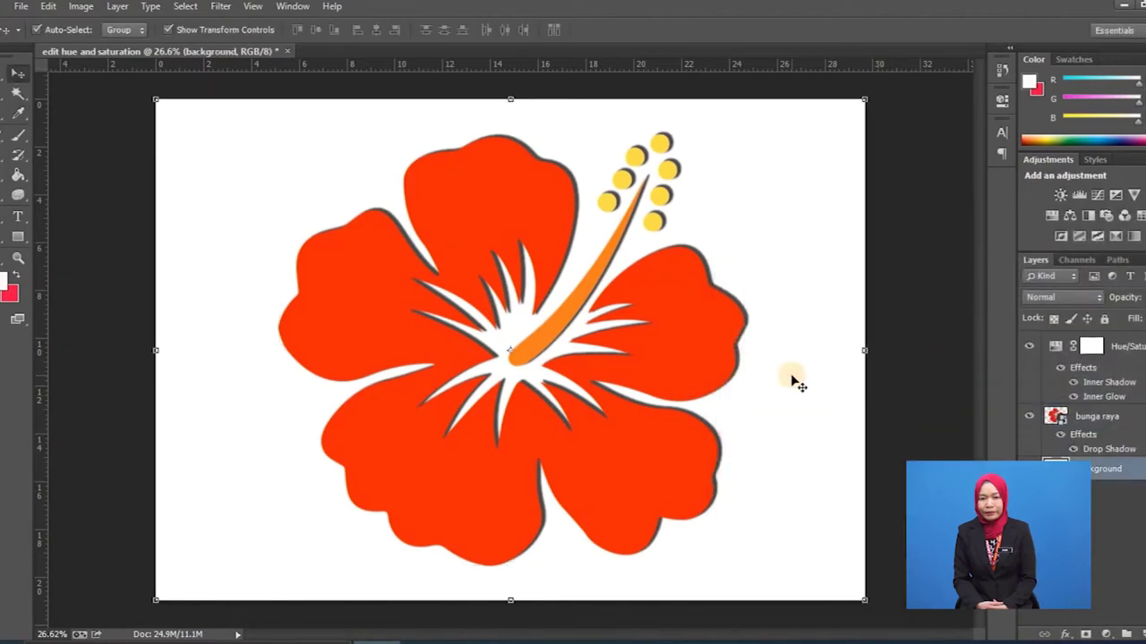
left_click(676, 363)
left_click(797, 391)
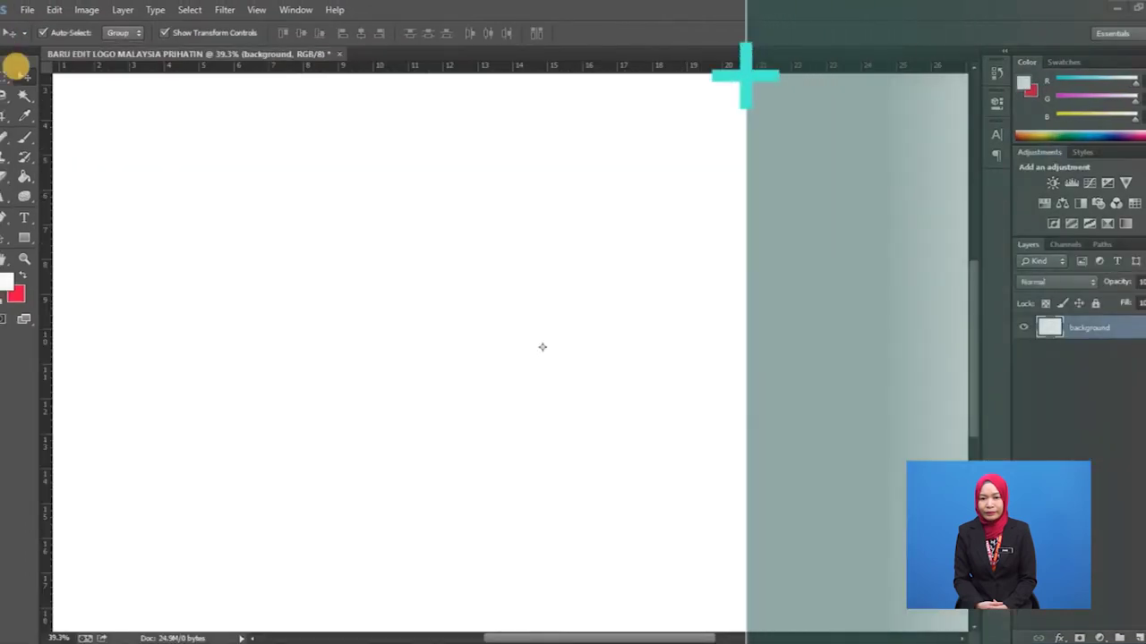
Place the logo_merdeka_2020 Malaysia Prihatin PNG from the Downloads folder on the blank canvas, keeping its default size.
left_click(26, 11)
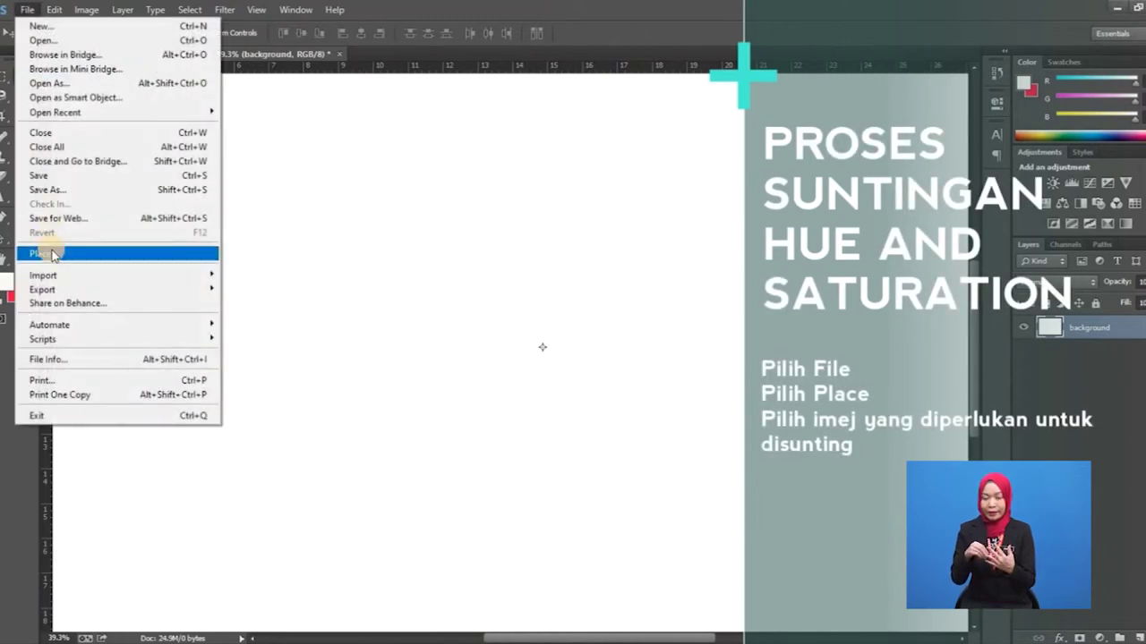
left_click(53, 255)
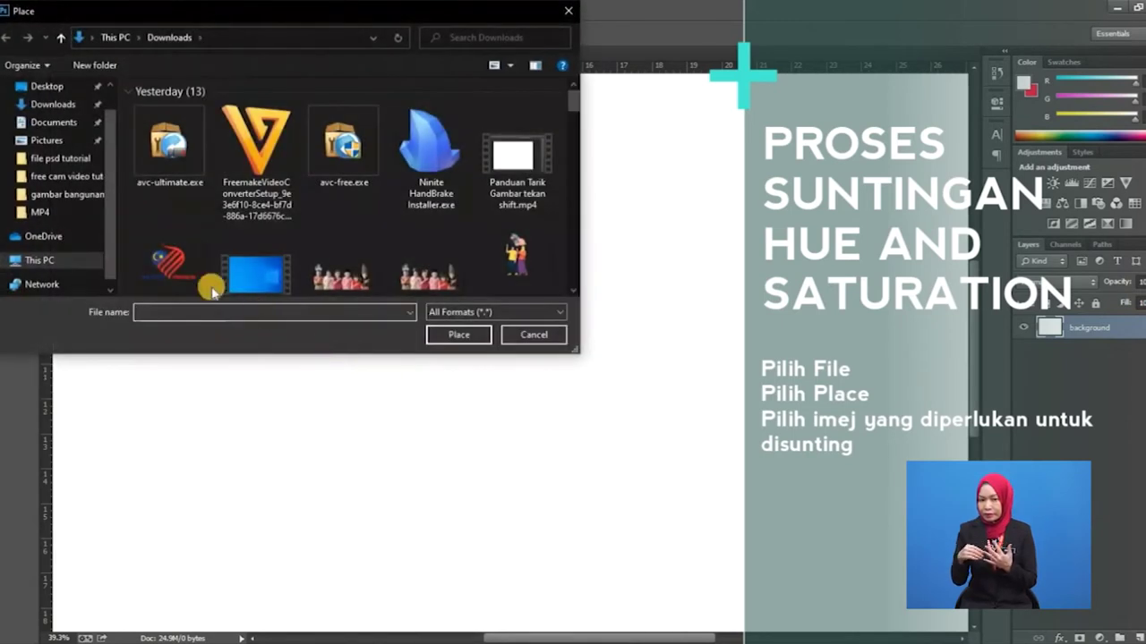
left_click(190, 265)
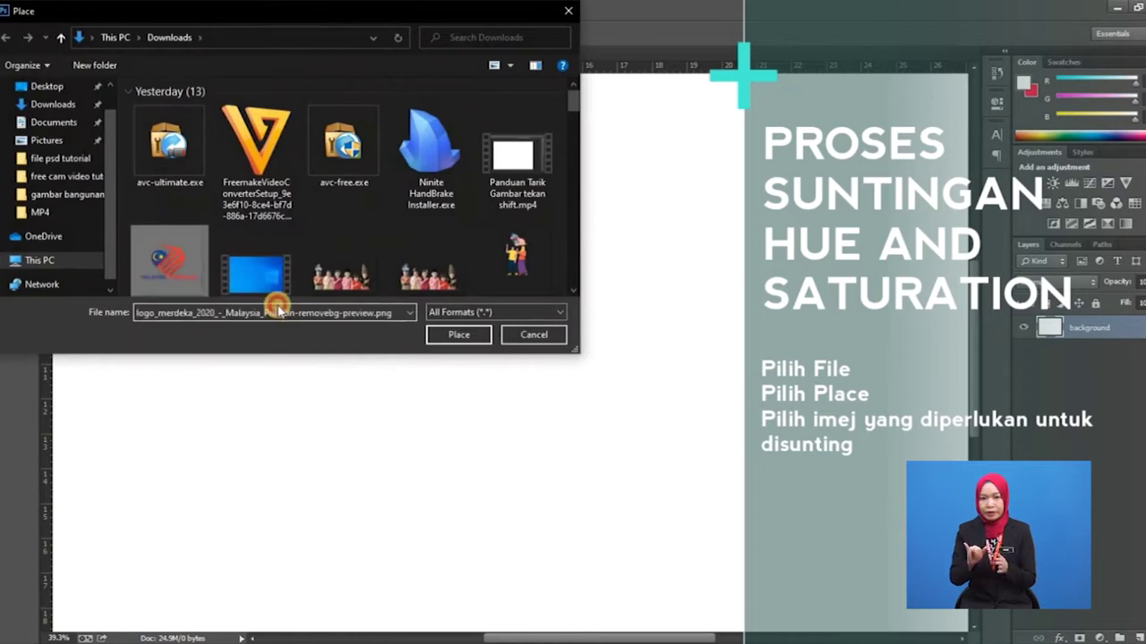
left_click(481, 337)
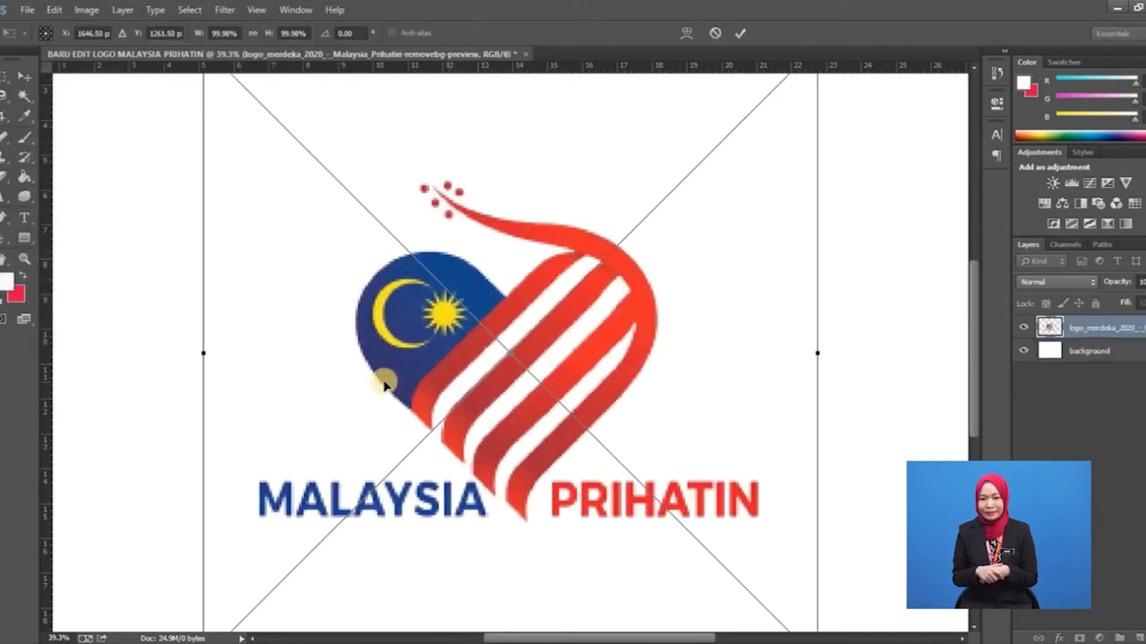
double_click(315, 370)
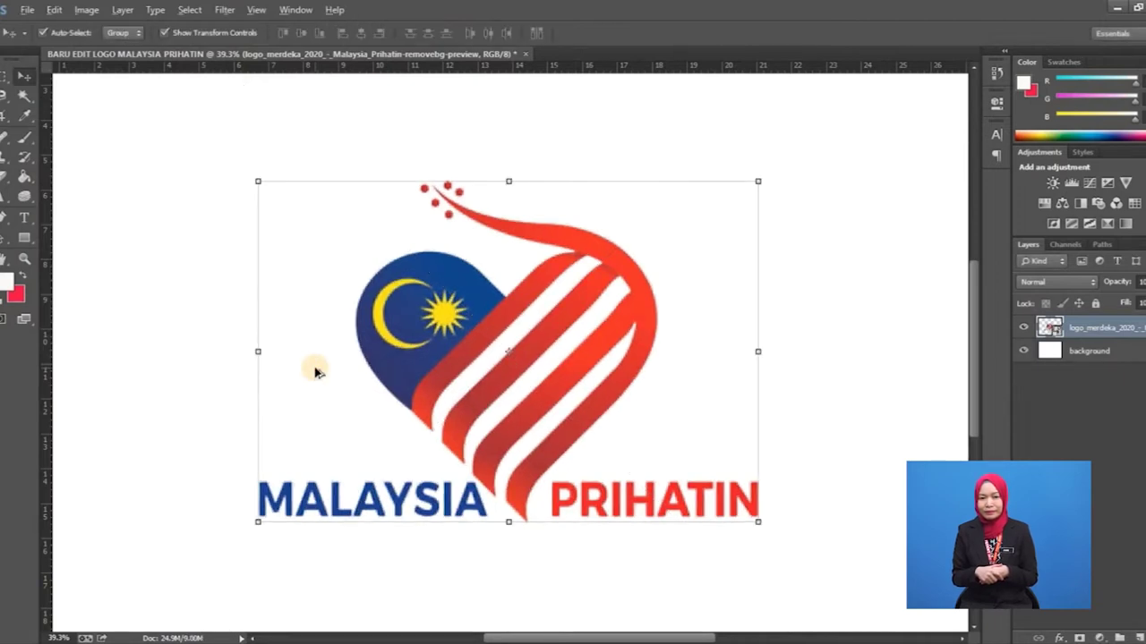
Add a Hue/Saturation adjustment layer over the Malaysia Prihatin logo with hue +7, saturation +11 and lightness +2.
scroll(315, 370, "up", 2)
scroll(315, 370, "up", 2)
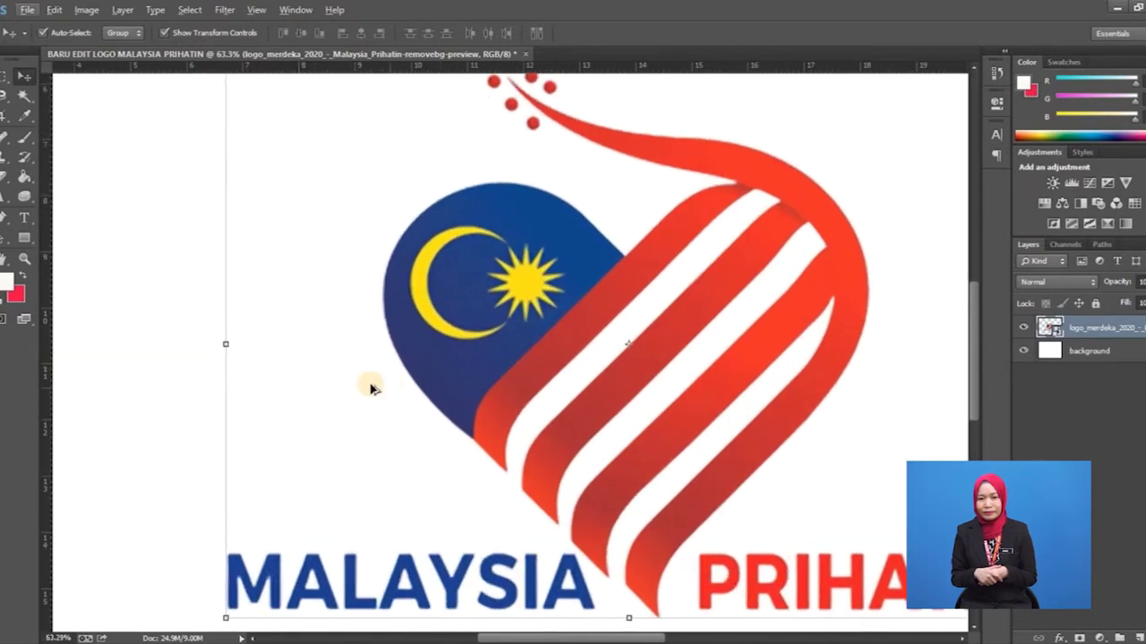
scroll(371, 386, "down", 1)
left_click_drag(392, 382, 280, 388)
left_click(892, 427)
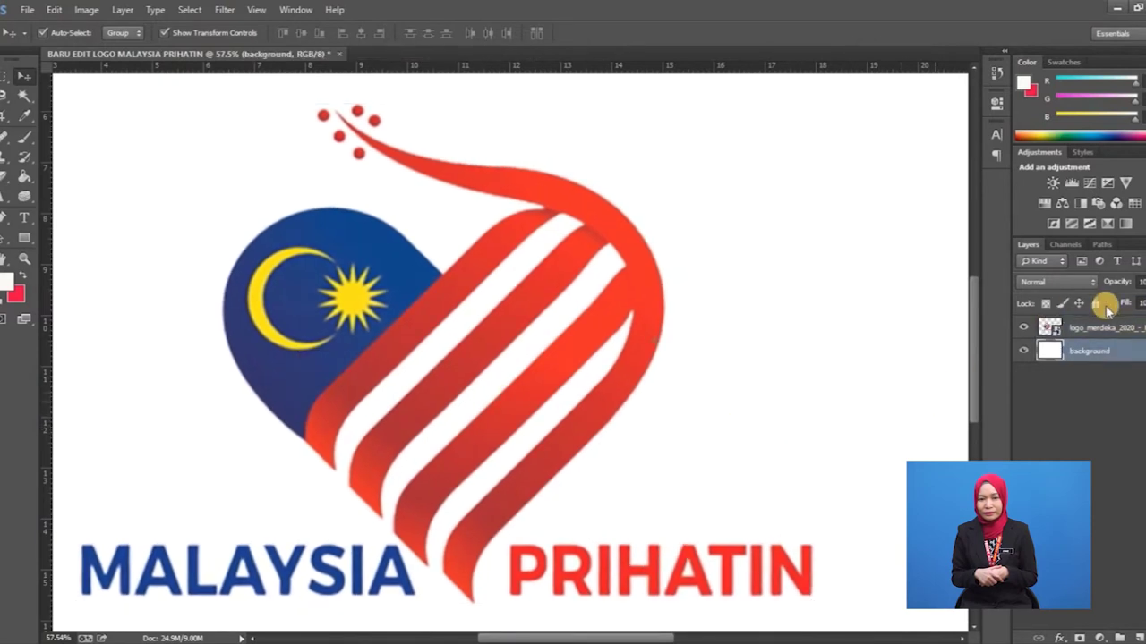
left_click(1075, 333)
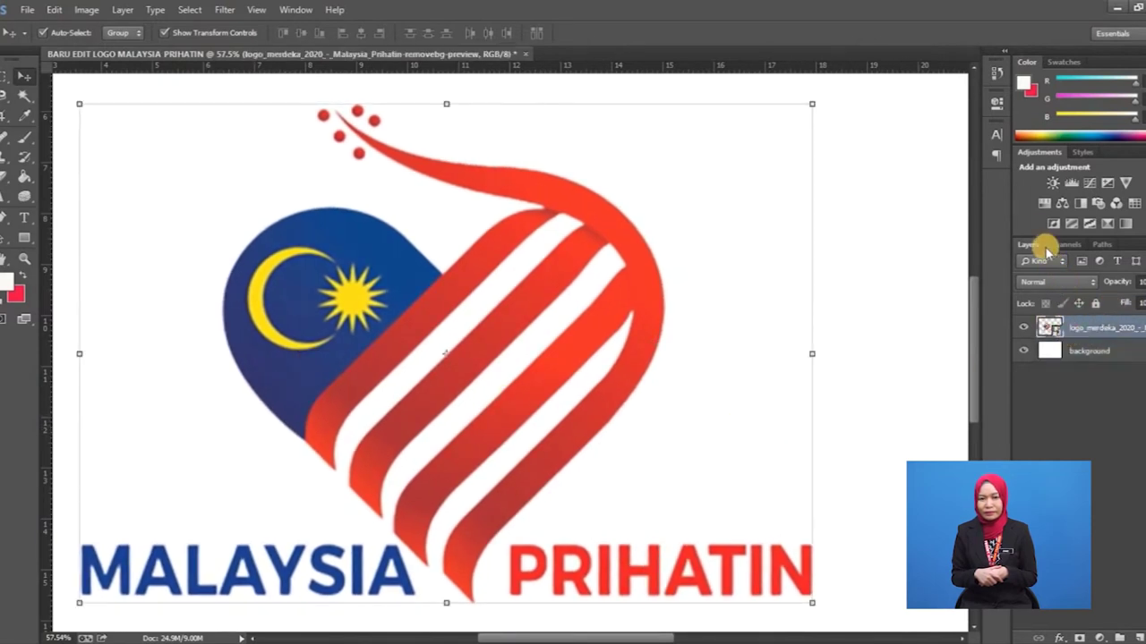
left_click(1043, 206)
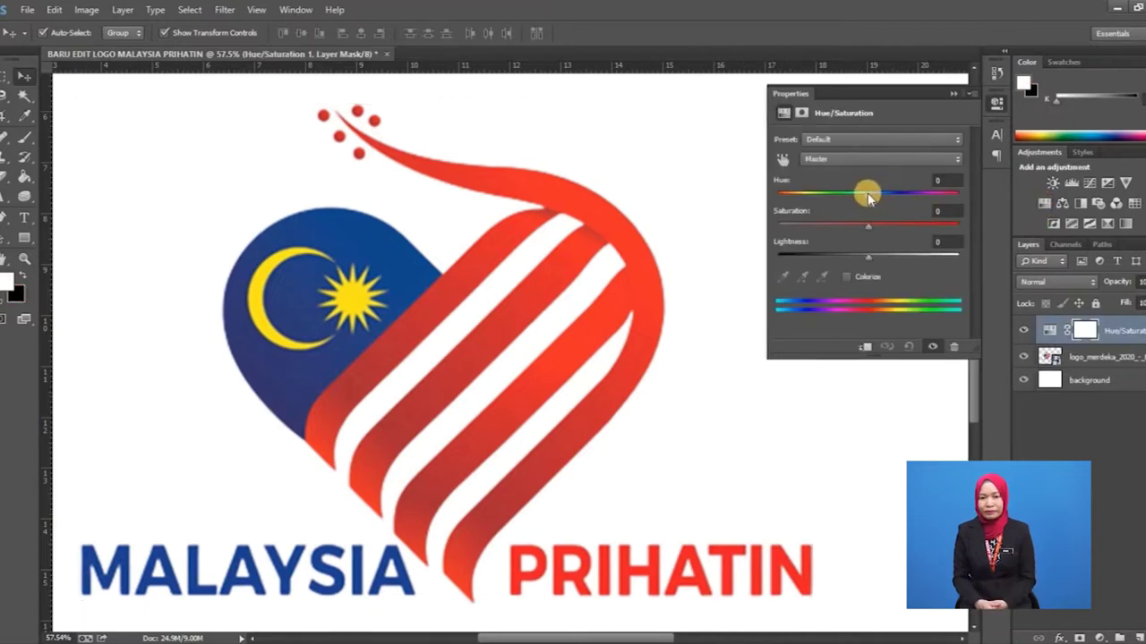
left_click_drag(870, 194, 880, 193)
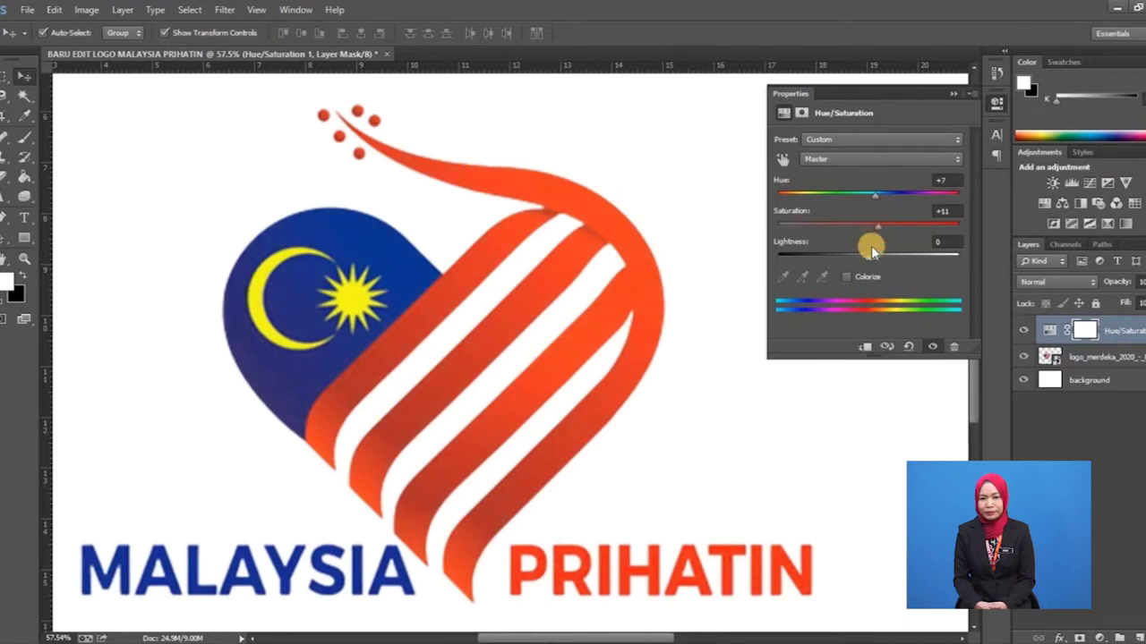
mouse_move(869, 258)
left_mouse_down()
mouse_move(858, 258)
mouse_move(872, 260)
left_mouse_up()
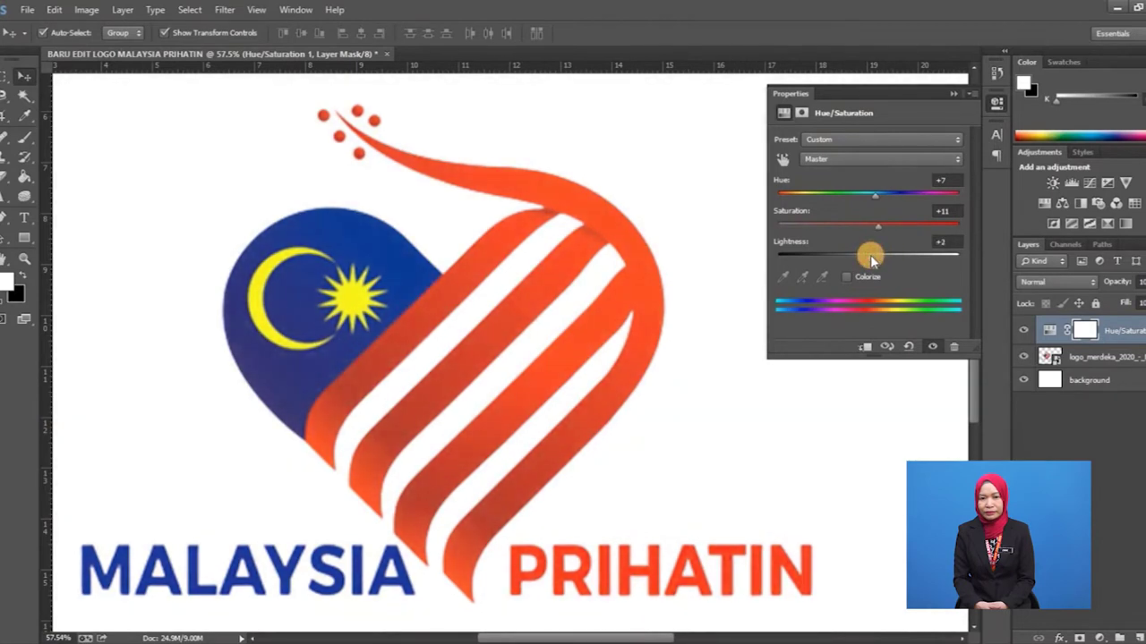
Reopen the settings of the logo's Hue/Saturation layer and set its lightness to +7.
left_click(1085, 356)
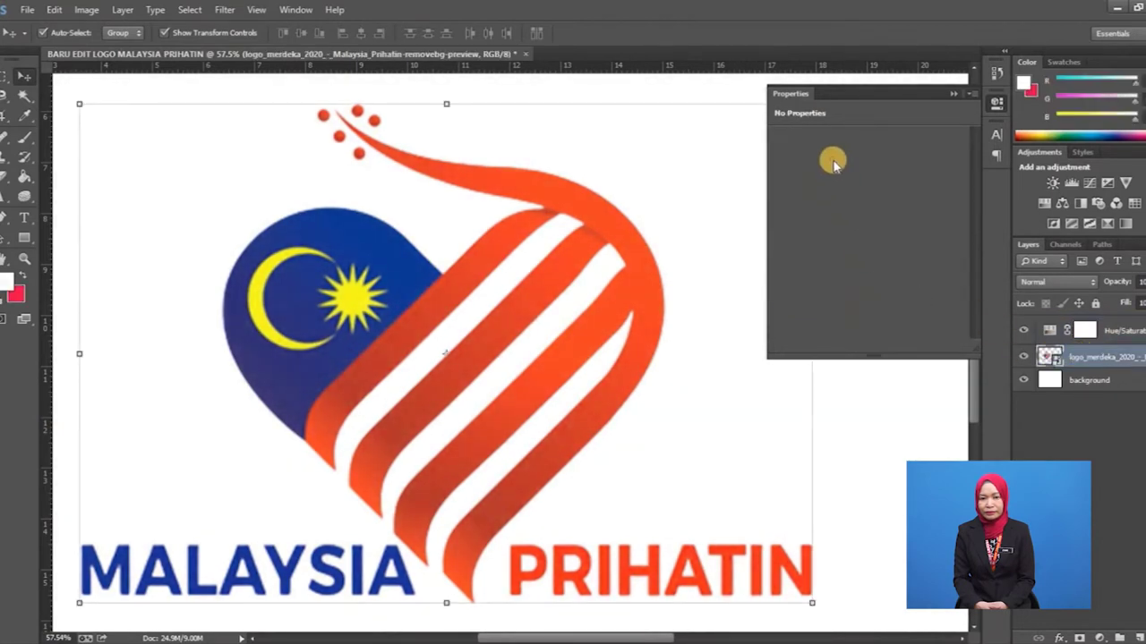
left_click(1087, 333)
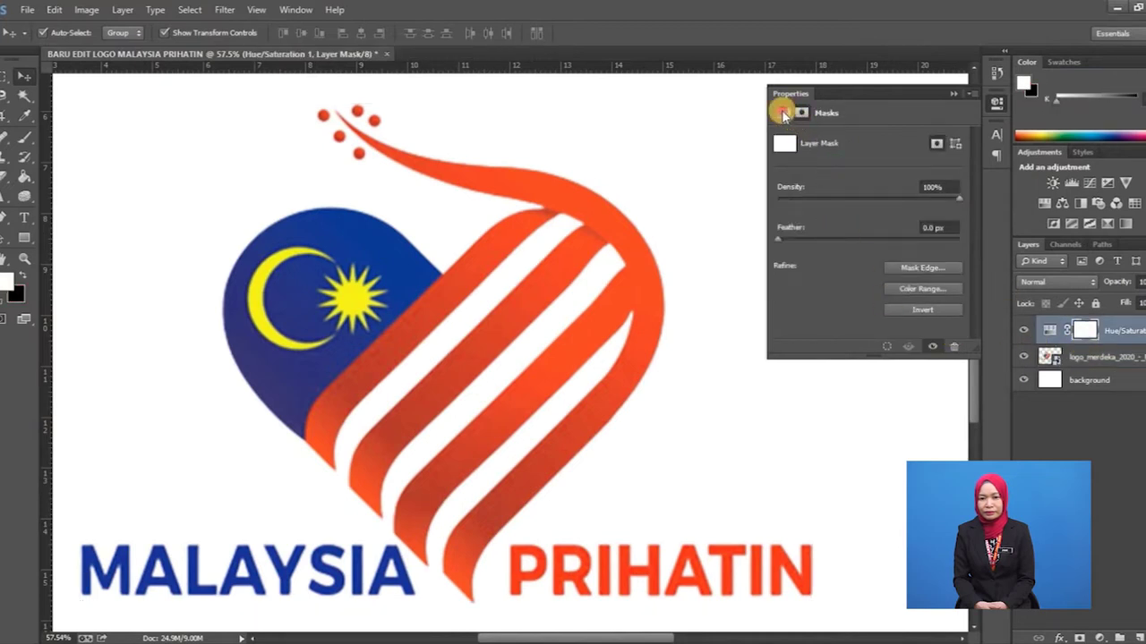
left_click(797, 120)
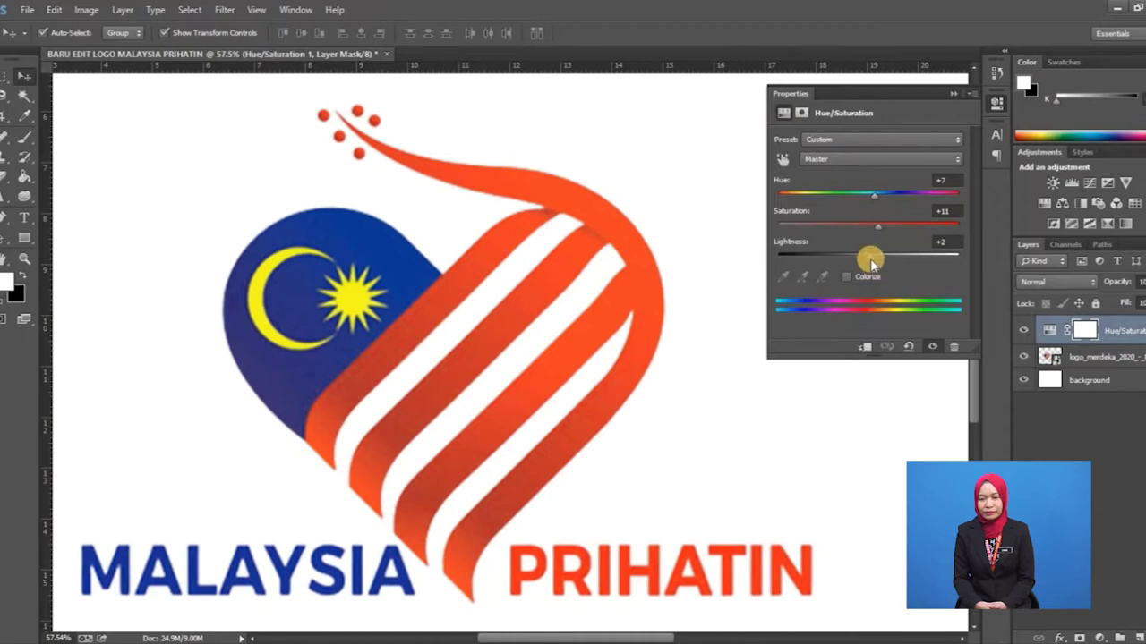
left_click_drag(872, 261, 877, 241)
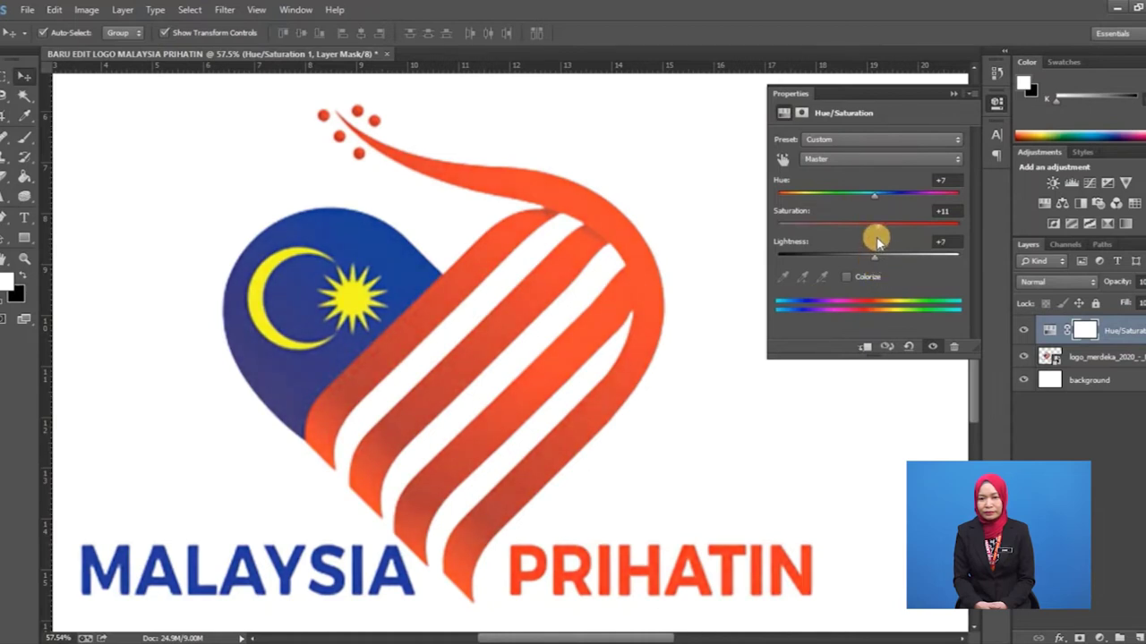
left_click(955, 93)
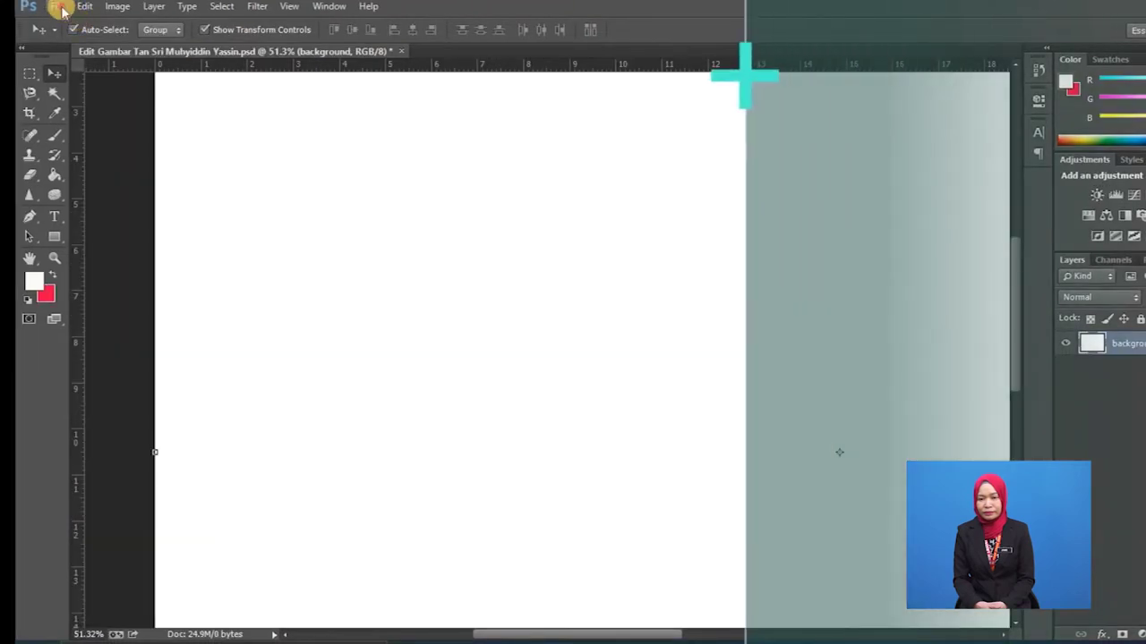
Place merdeka_5-removebg-preview.png from Downloads at its default size and move it down towards the canvas's left edge.
left_click(58, 7)
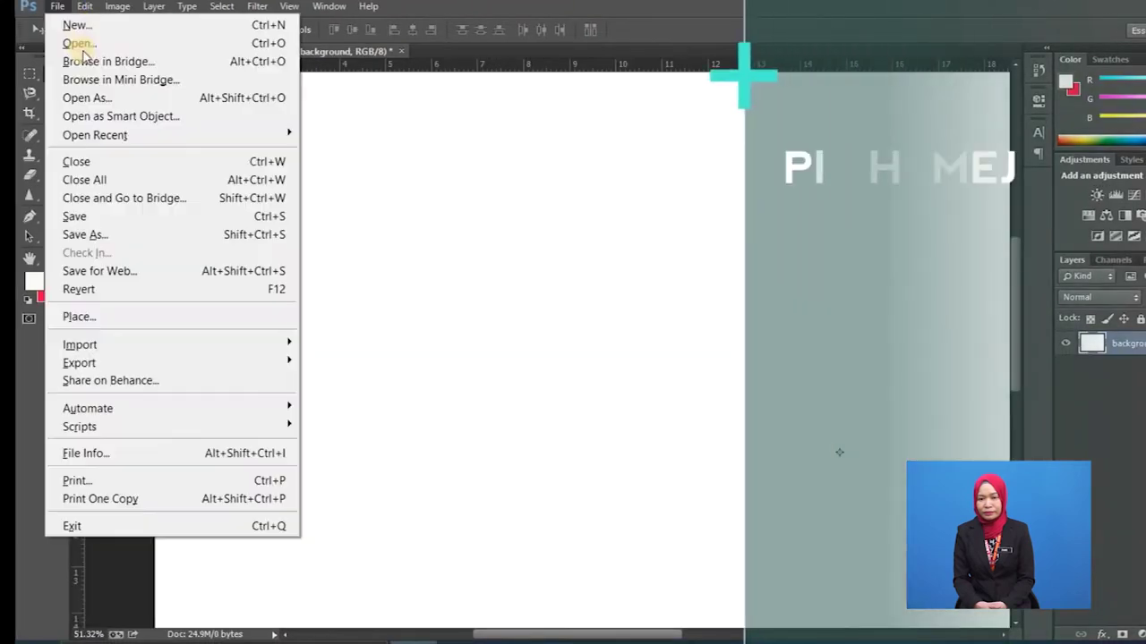
left_click(79, 317)
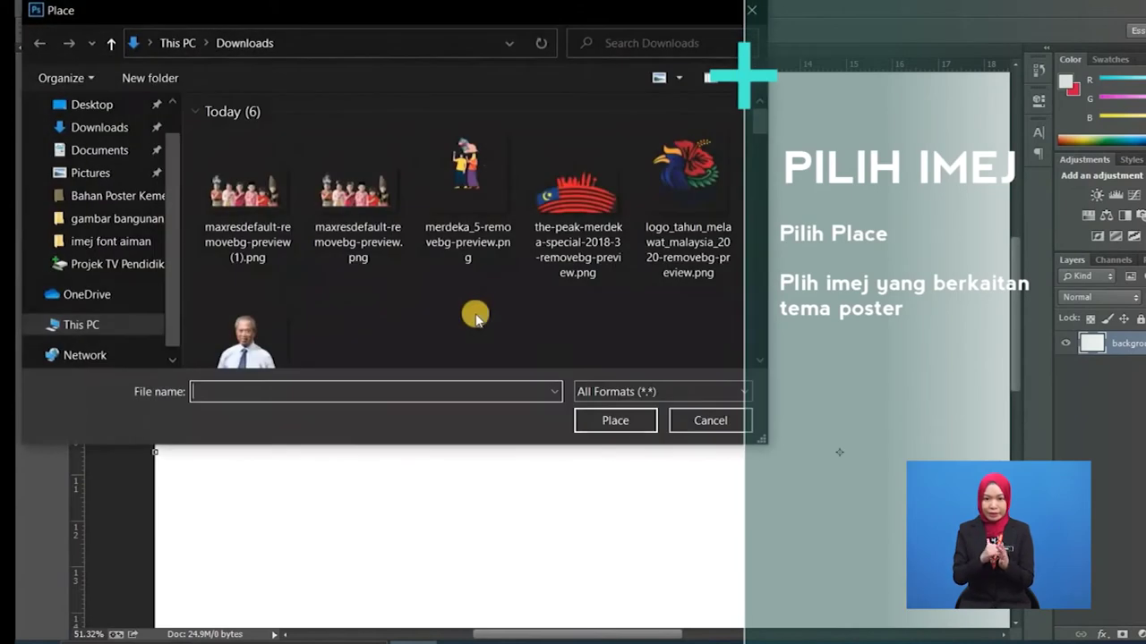
left_click(460, 185)
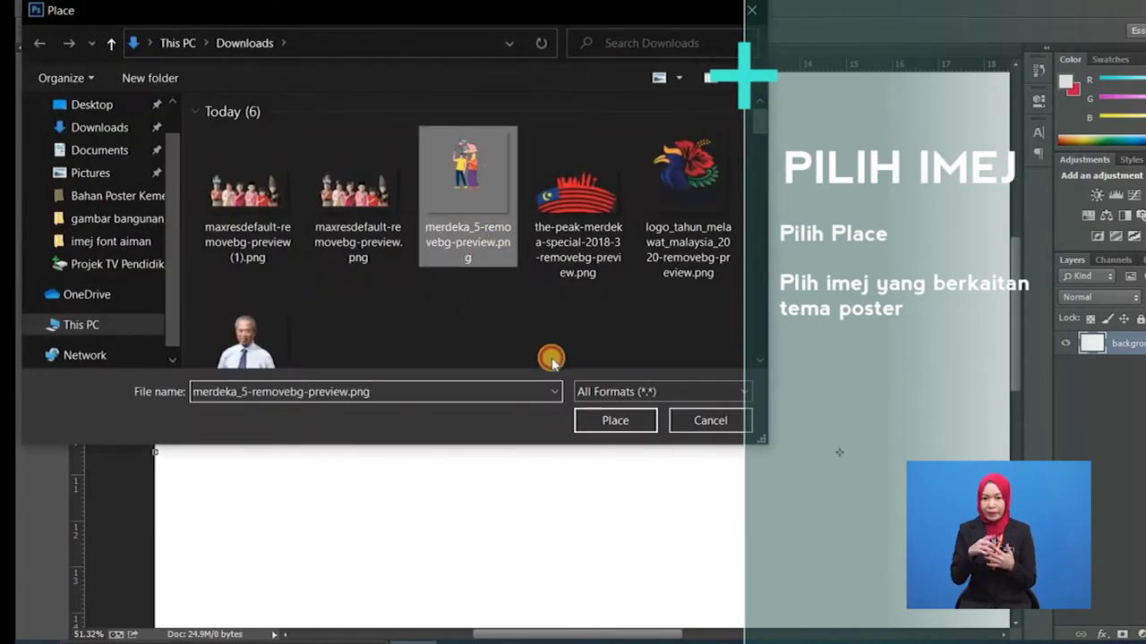
left_click(614, 423)
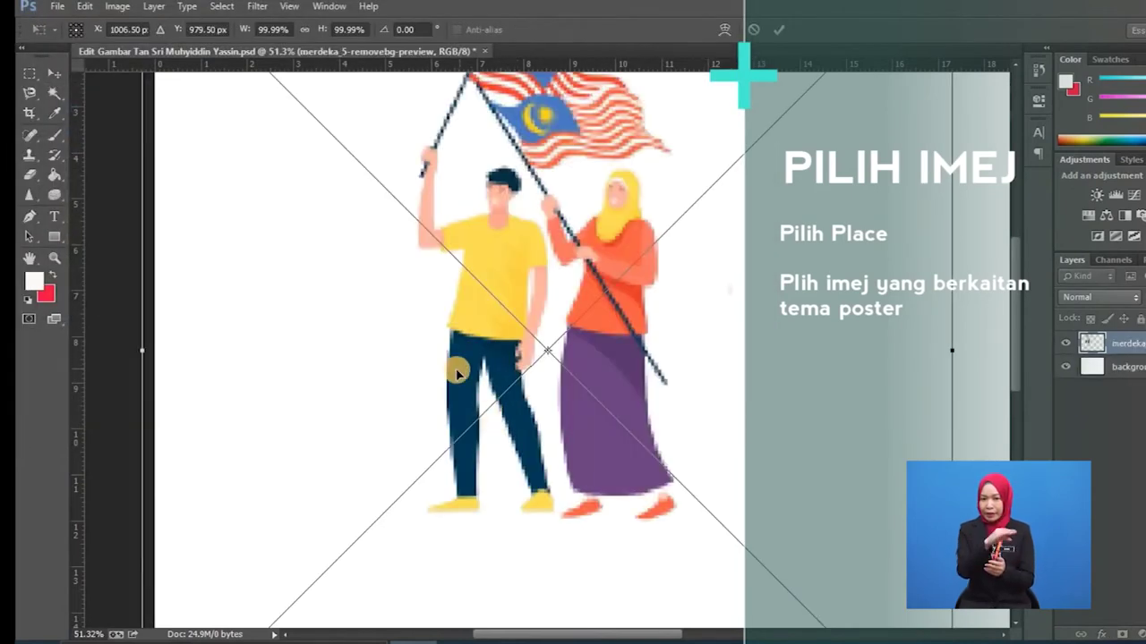
key("Return")
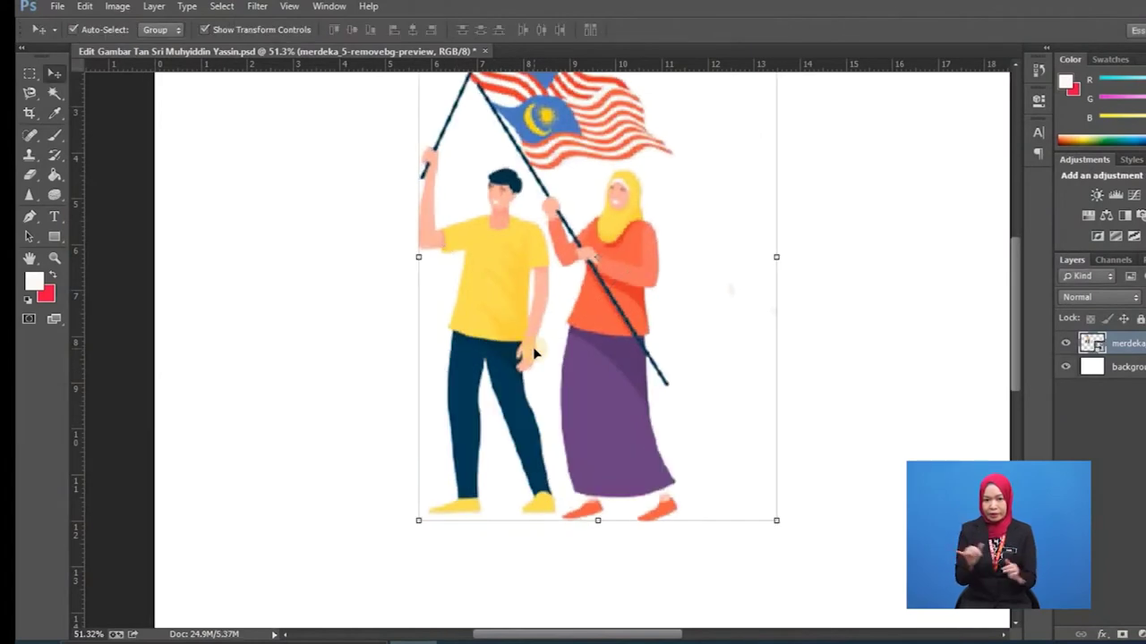
left_click_drag(485, 388, 365, 436)
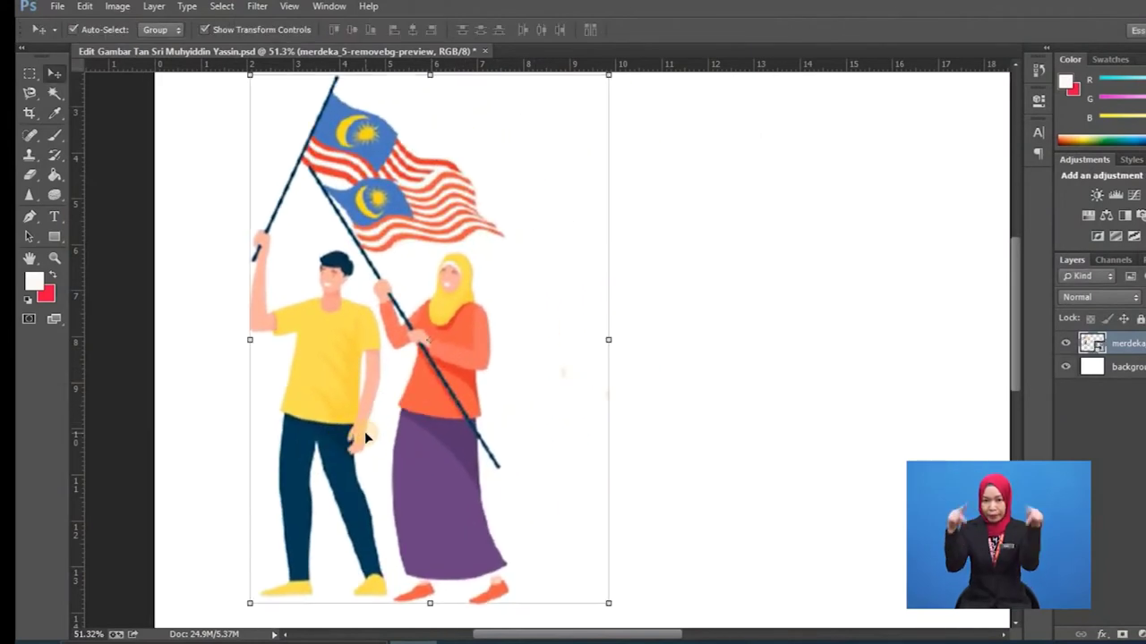
Add a Hue/Saturation adjustment layer over the flag-bearing couple with hue +3, saturation +25 and lightness 0.
scroll(387, 412, "up", 1)
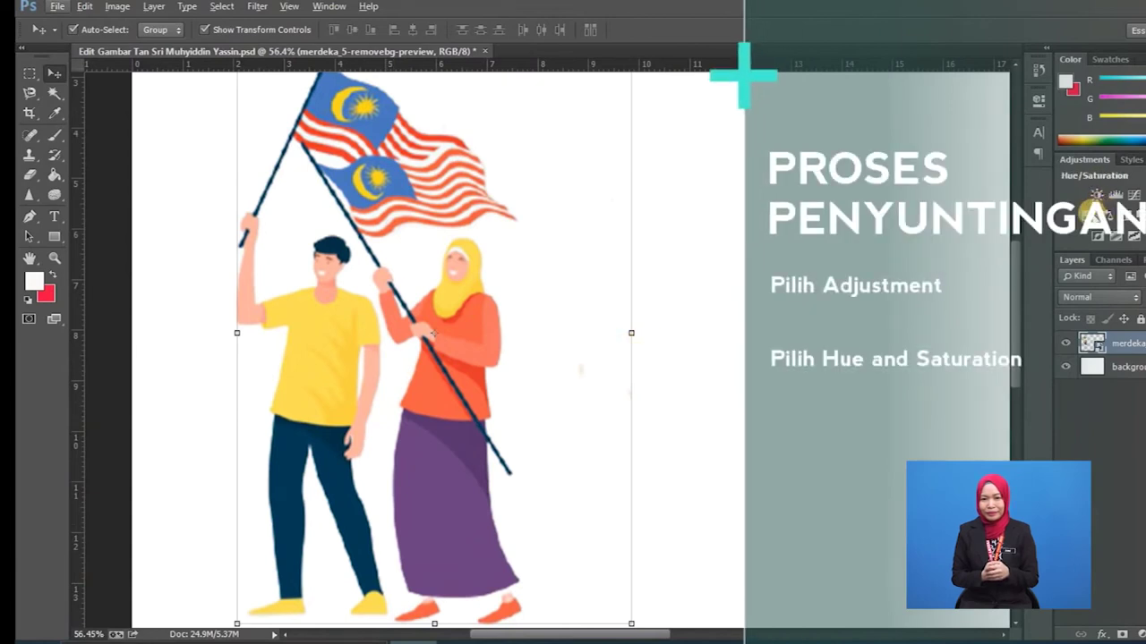
left_click(1096, 215)
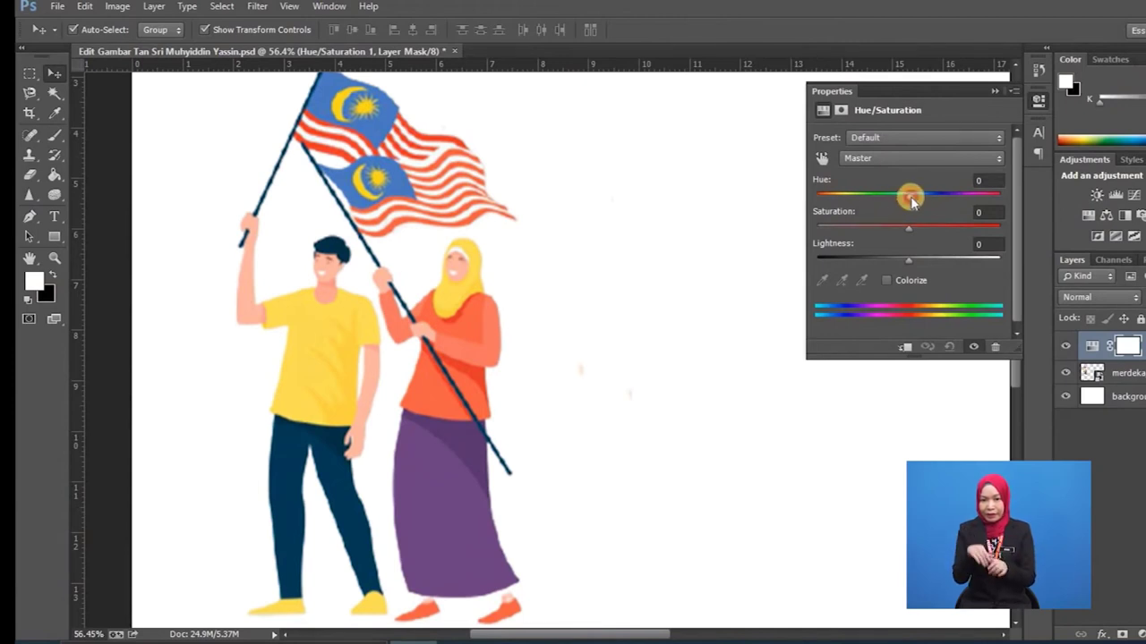
left_click_drag(921, 196, 932, 235)
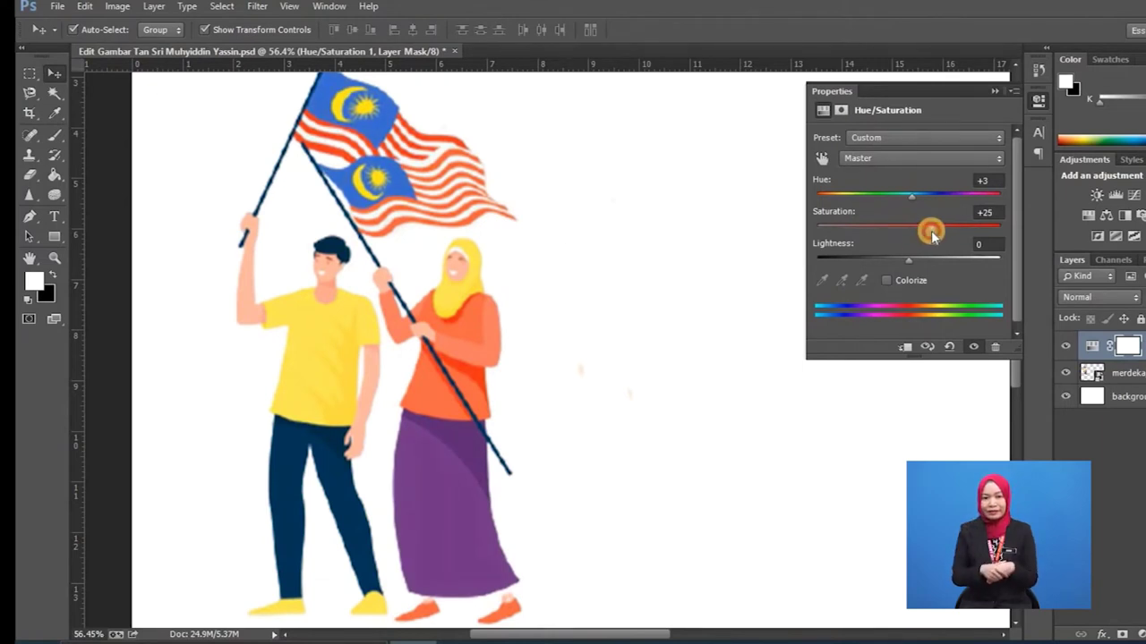
left_click(909, 259)
left_click_drag(917, 265, 909, 265)
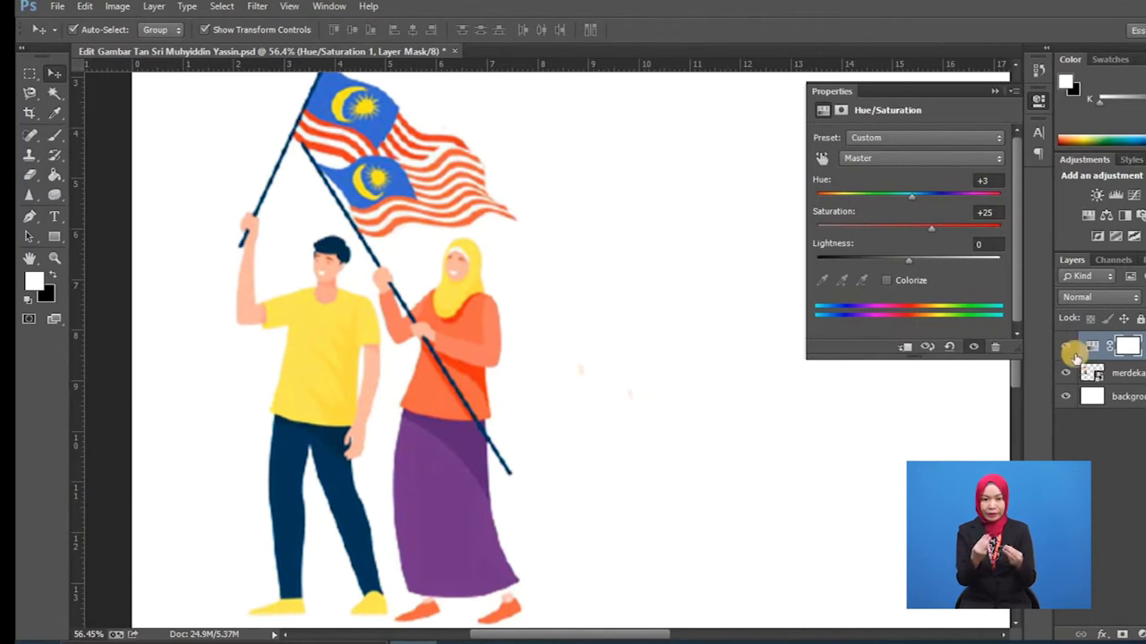
Over the couple, add a default Hue/Saturation layer and two Brightness/Contrast layers, the first with brightness -12 and contrast -5, the second at defaults.
left_click(1089, 216)
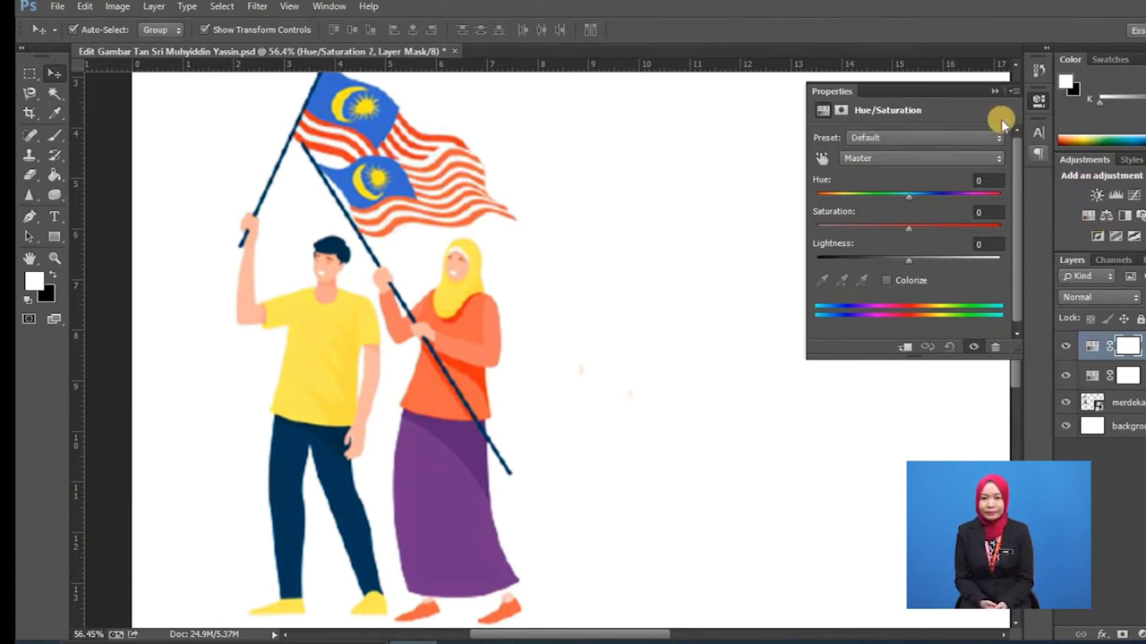
left_click(994, 91)
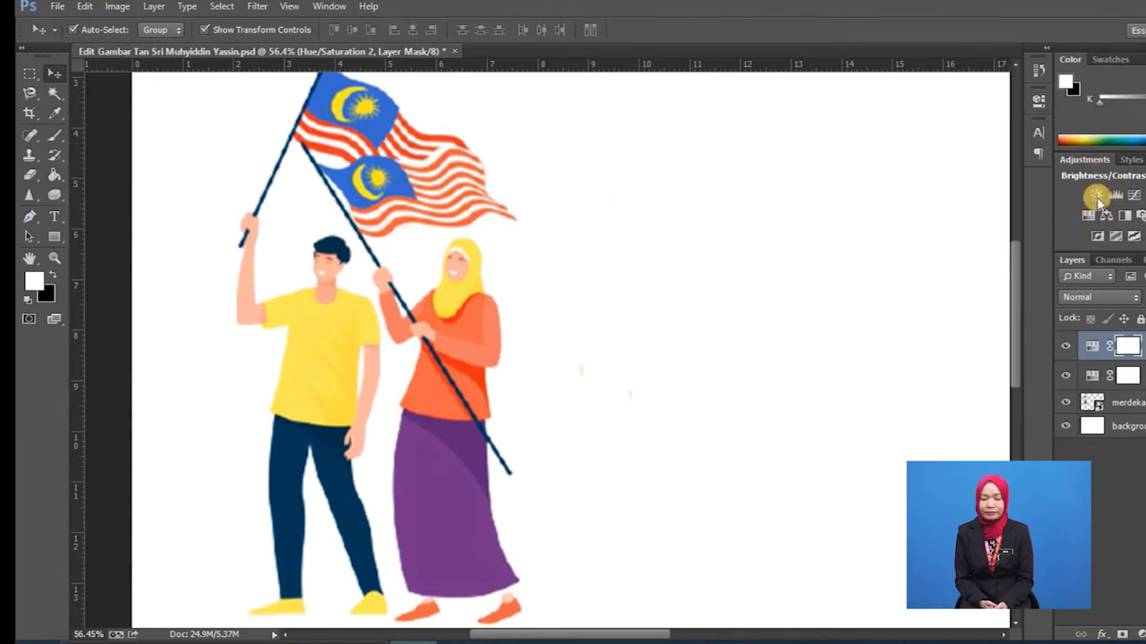
left_click(1097, 197)
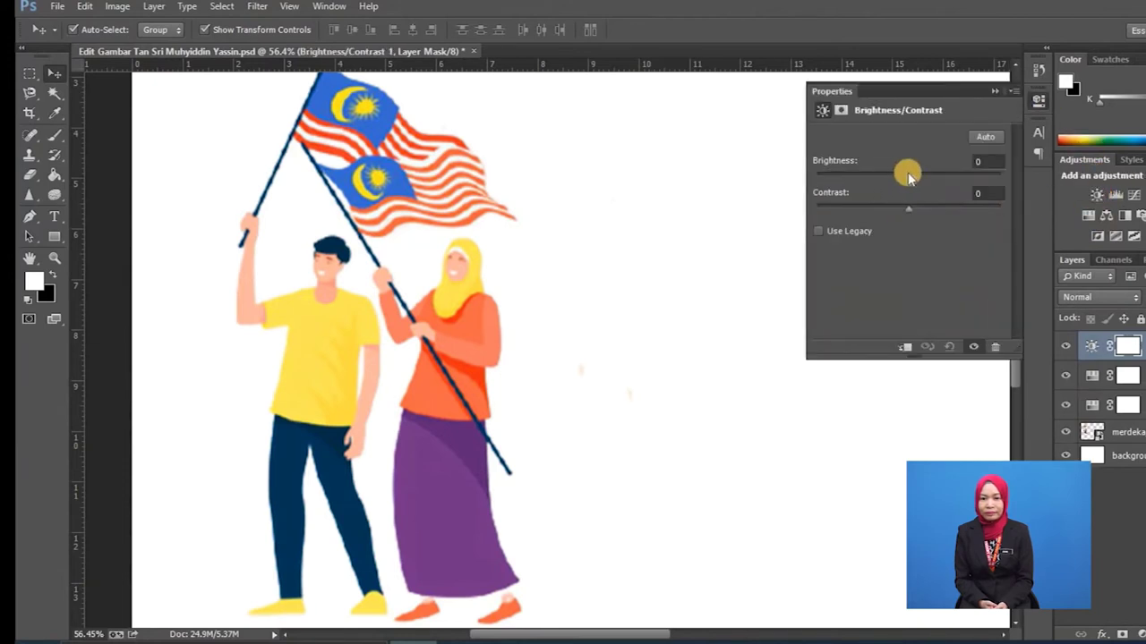
left_click_drag(907, 174, 898, 211)
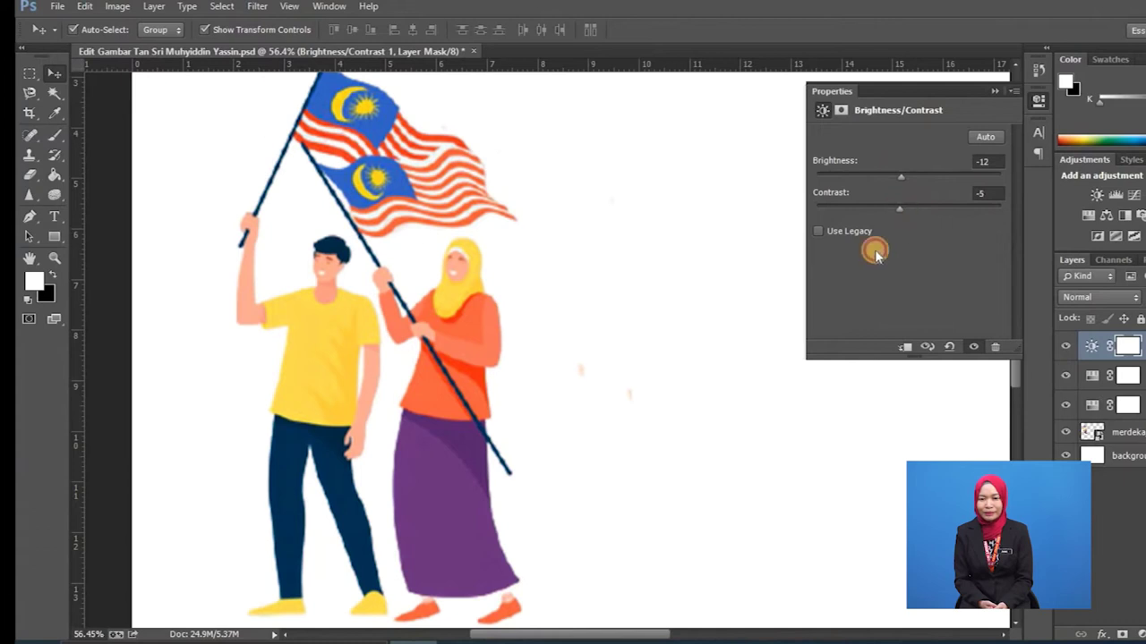
left_click(1097, 193)
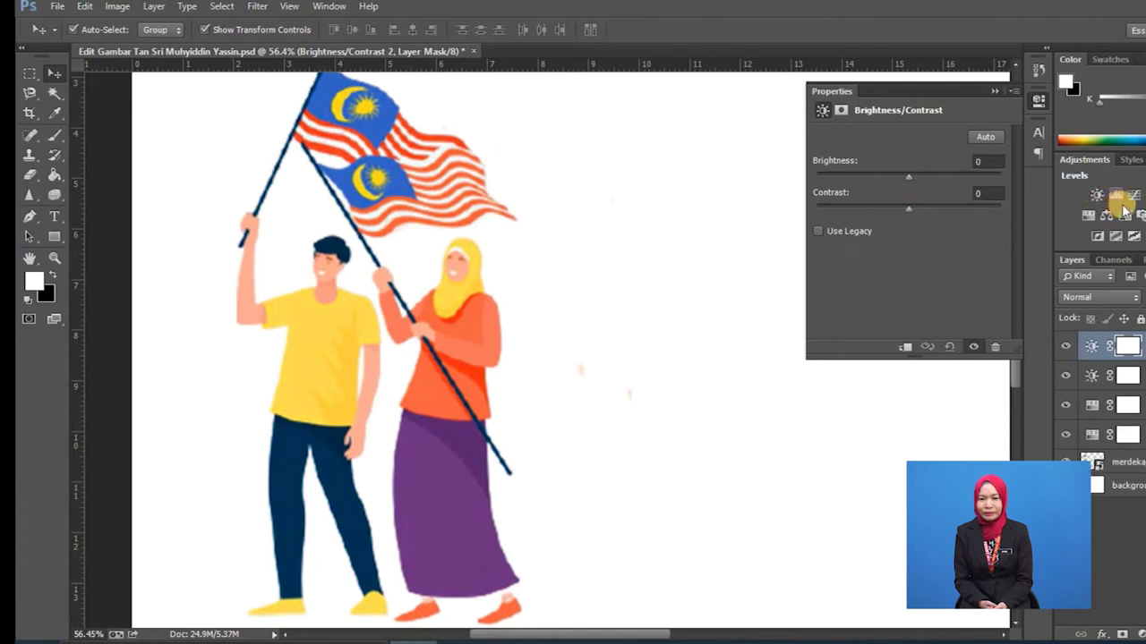
left_click(995, 93)
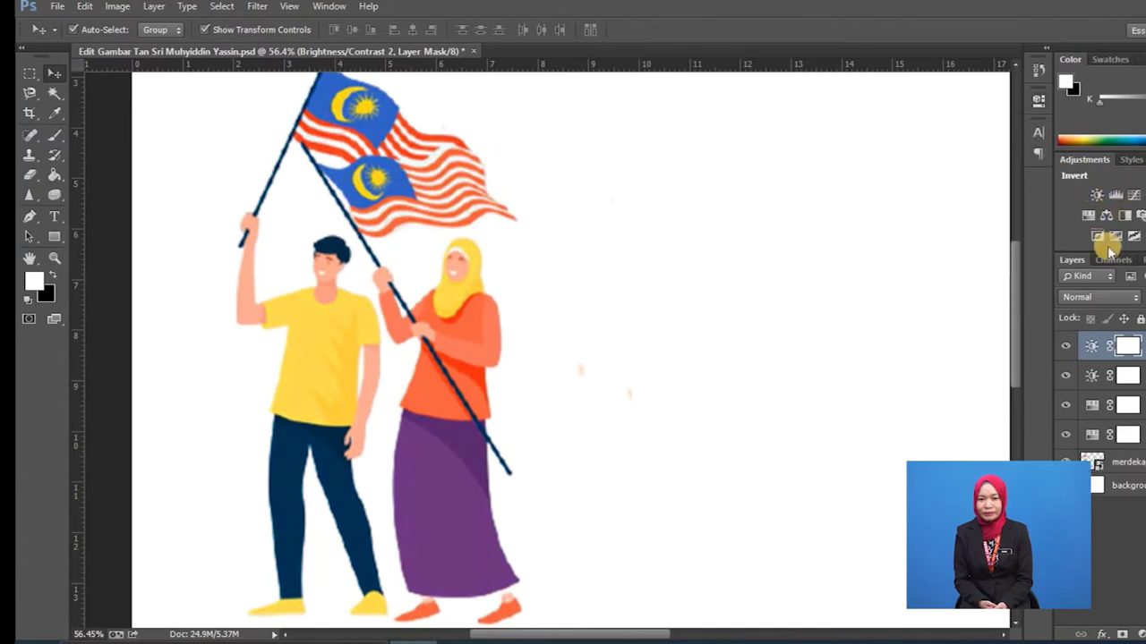
Add a default Levels adjustment layer and a Color Balance layer over the couple, adjusting the balance of the midtones.
left_click(1116, 198)
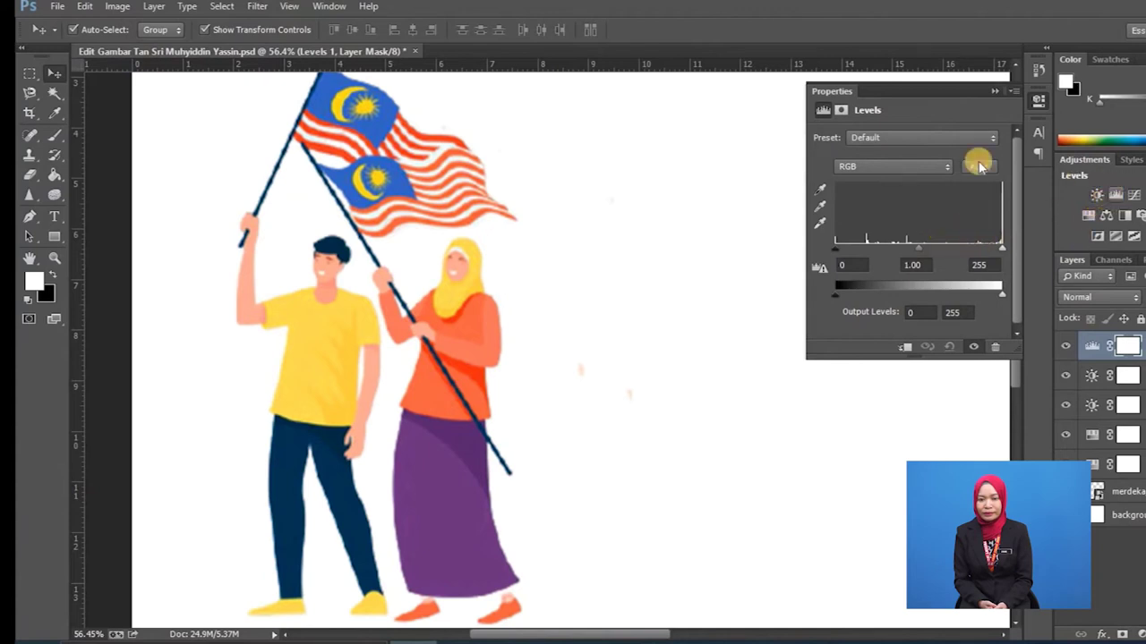
left_click(993, 95)
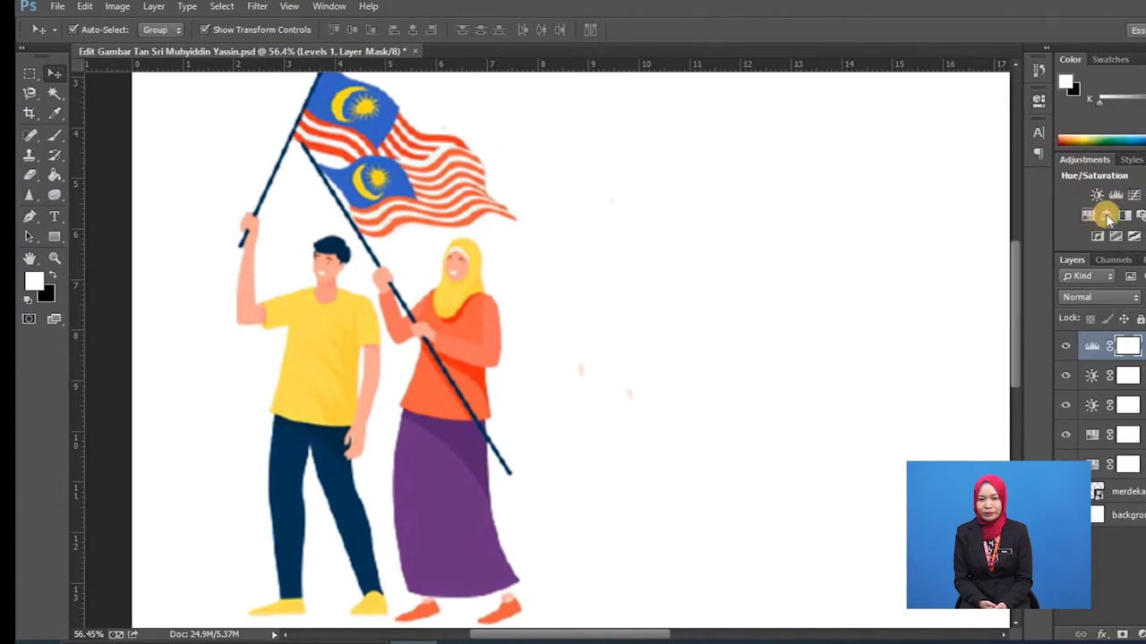
left_click(1107, 217)
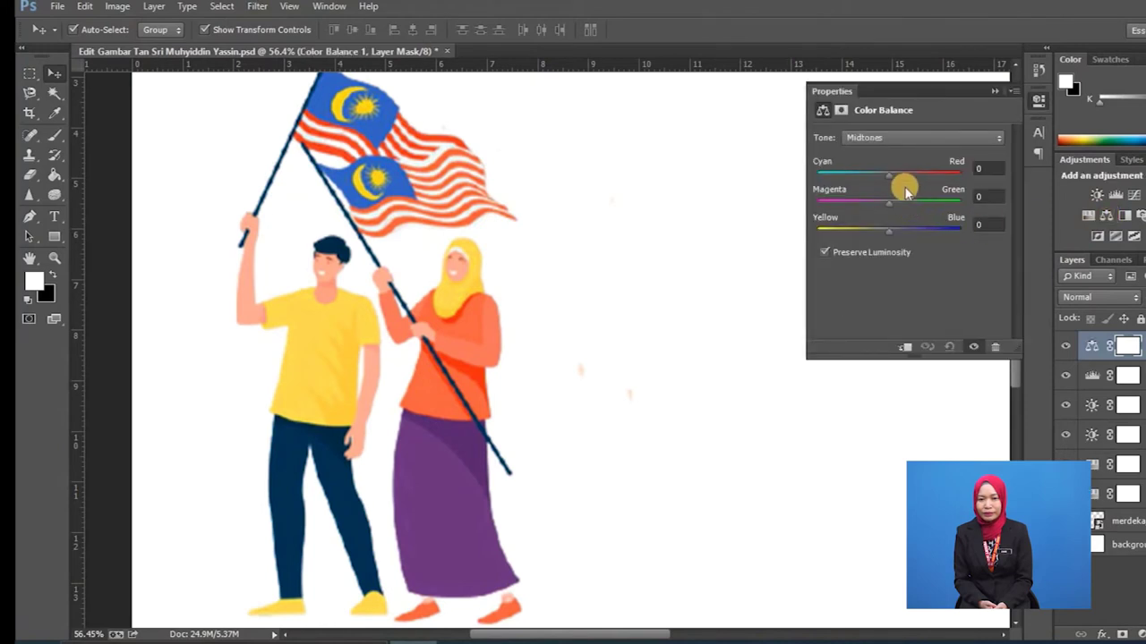
left_click_drag(890, 176, 893, 234)
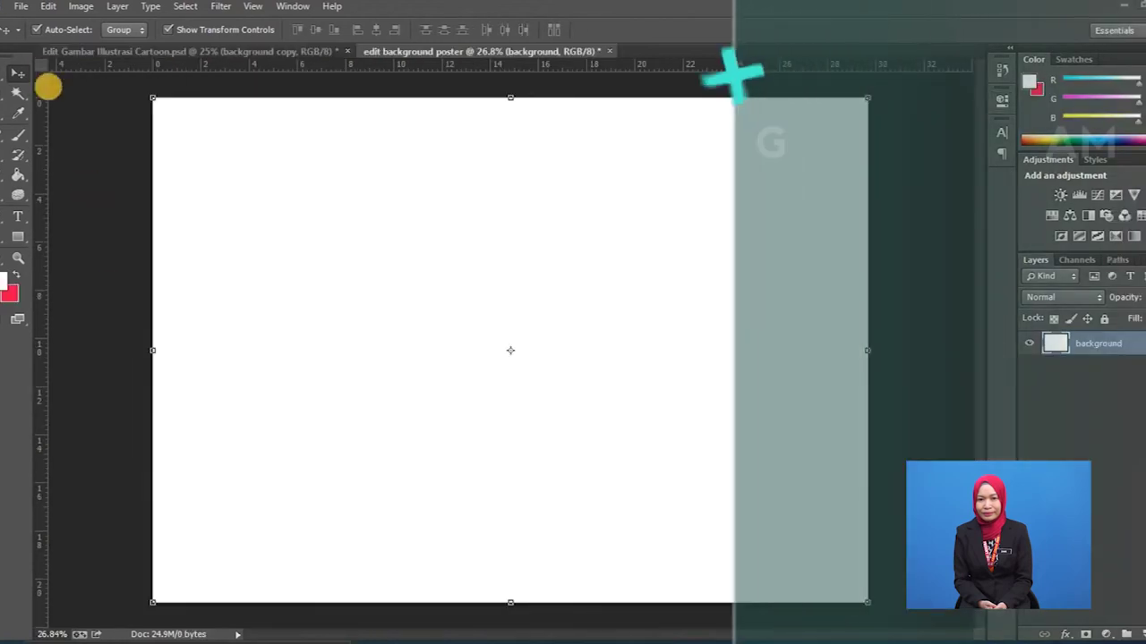
Place the-peak-merdeka-special-2018-3-removebg-preview.png from Downloads in the background poster and enlarge it to about 538% from the canvas's upper-left corner.
left_click(23, 9)
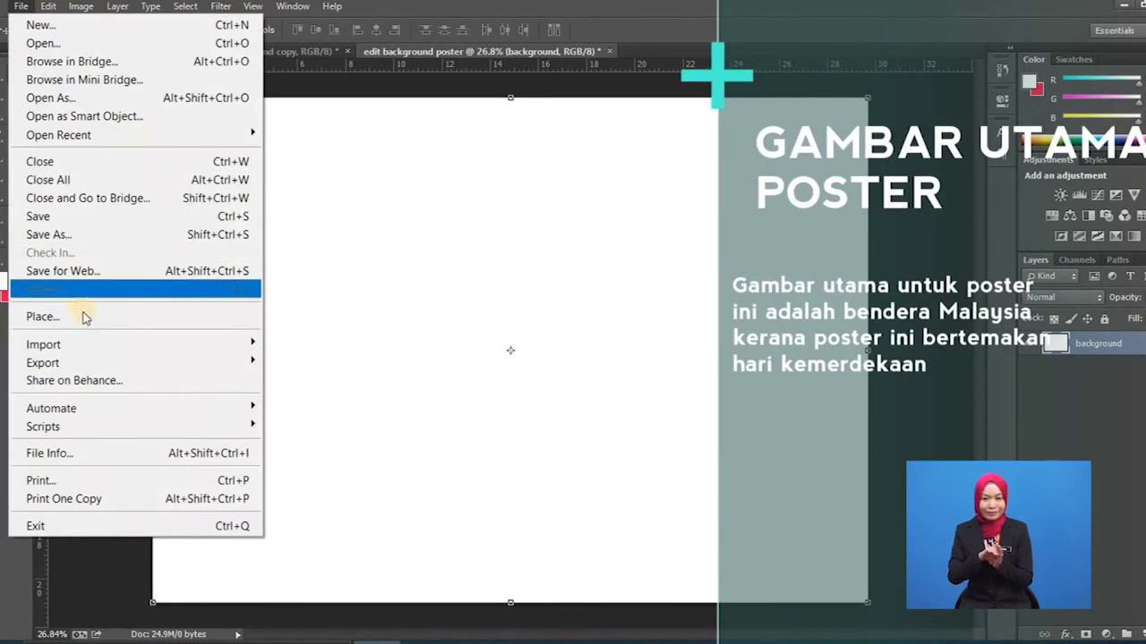
left_click(83, 315)
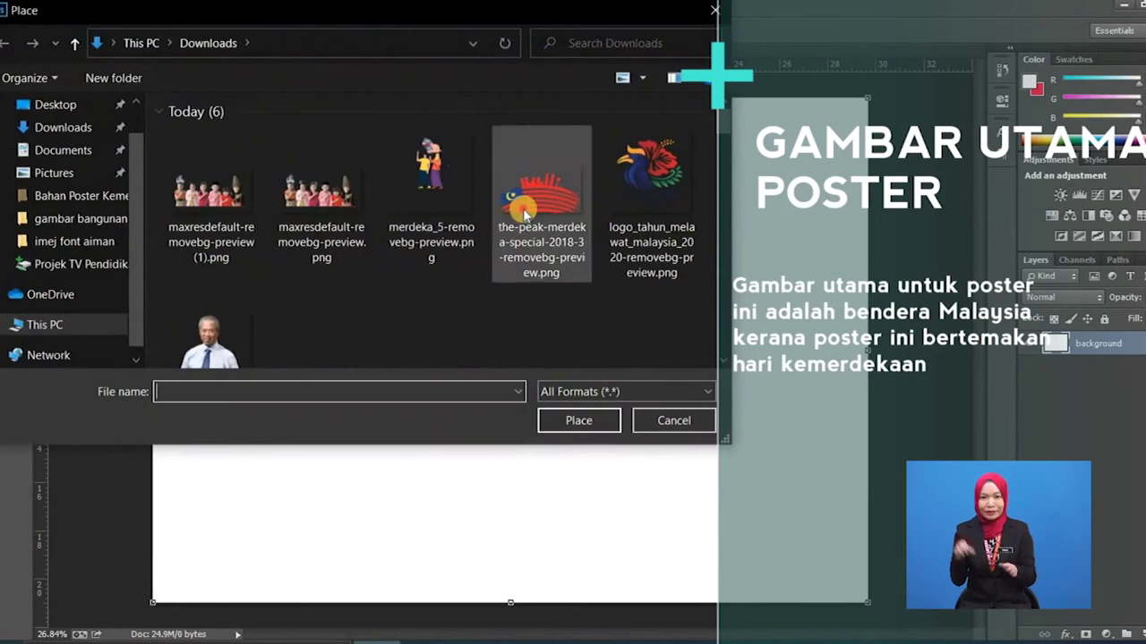
double_click(541, 192)
left_click_drag(481, 349, 210, 146)
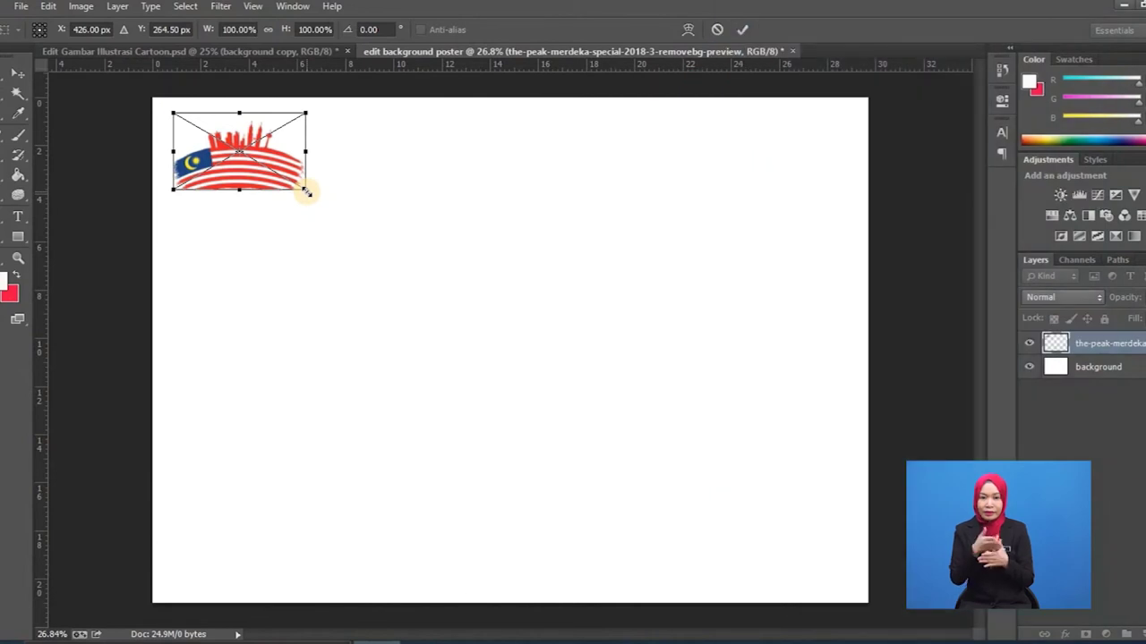
left_click_drag(308, 194, 866, 552)
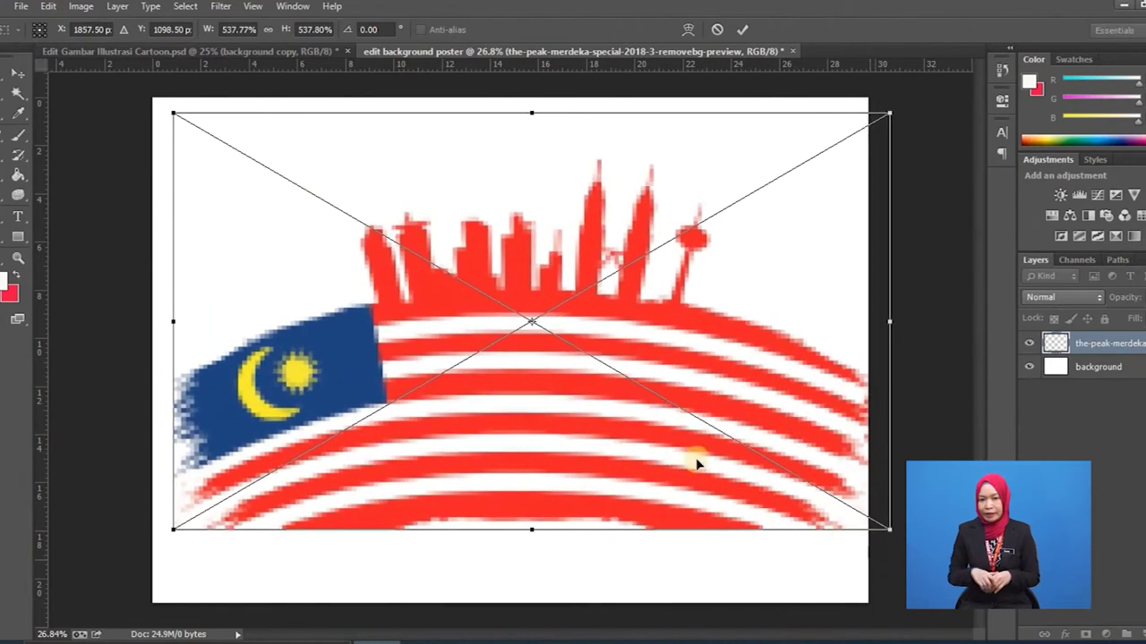
double_click(567, 432)
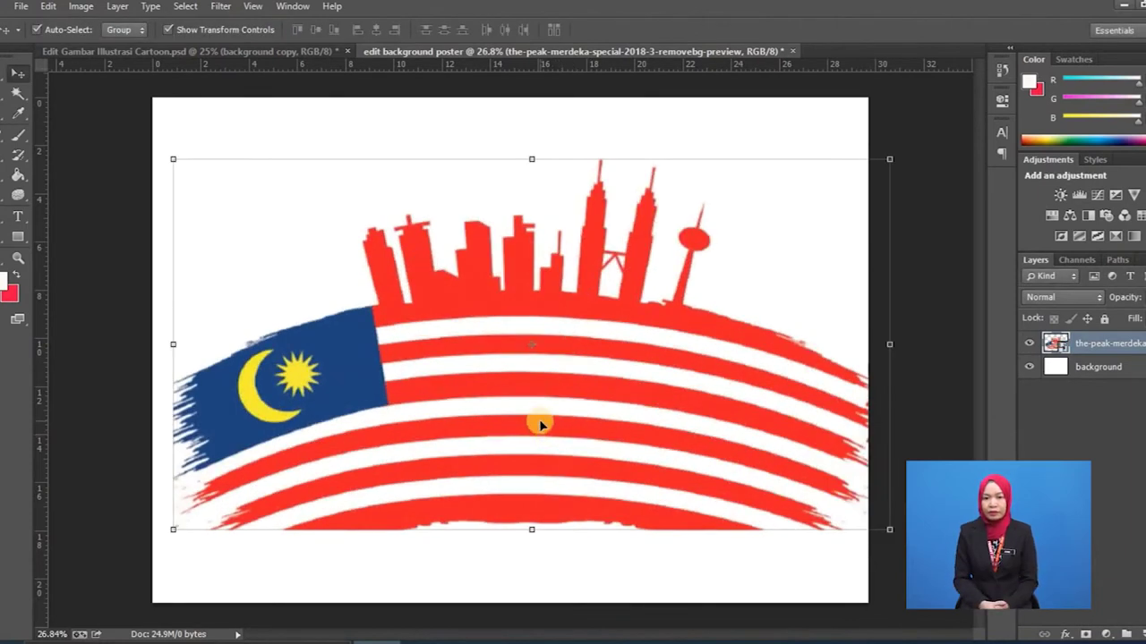
Move the flag and skyline image up and left so that it spans the canvas from edge to edge.
left_click(539, 420)
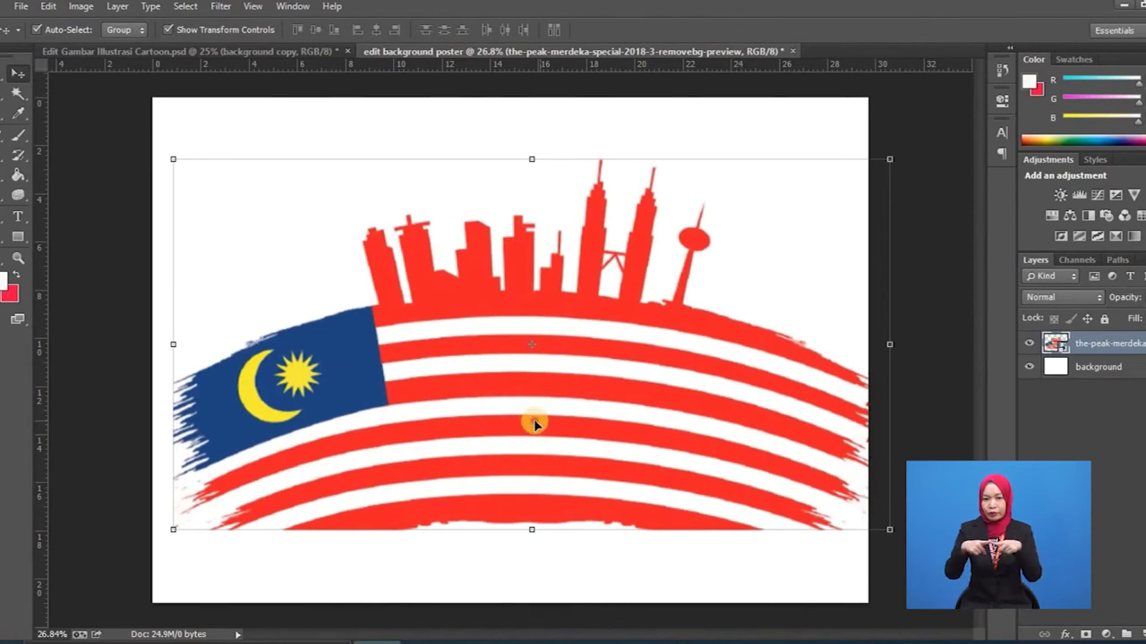
left_click_drag(528, 425, 521, 377)
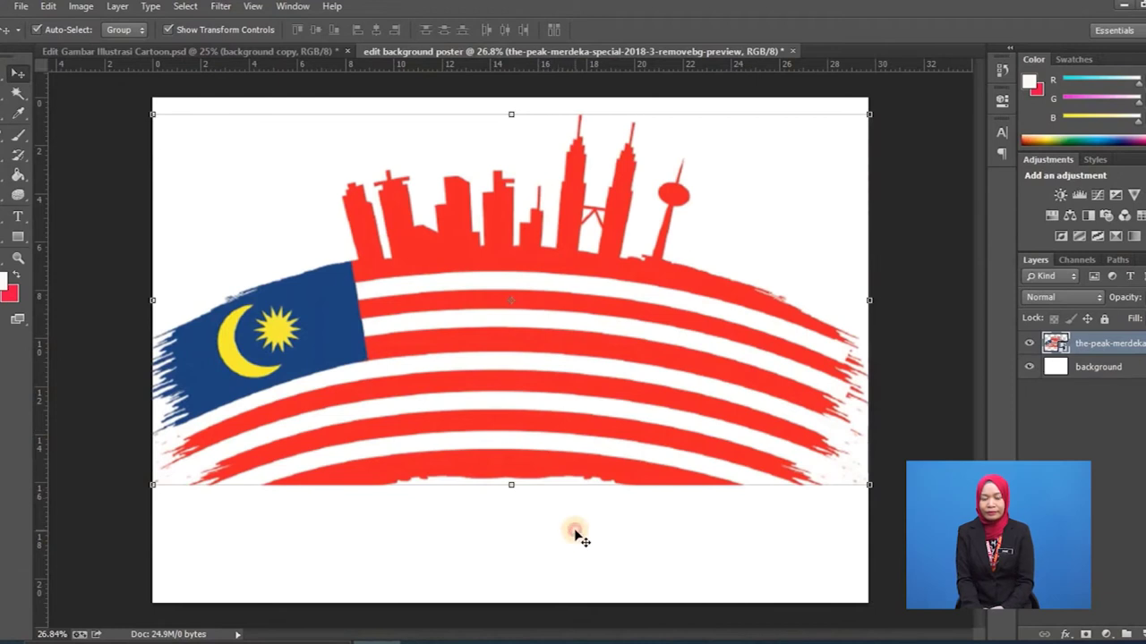
left_click(575, 535)
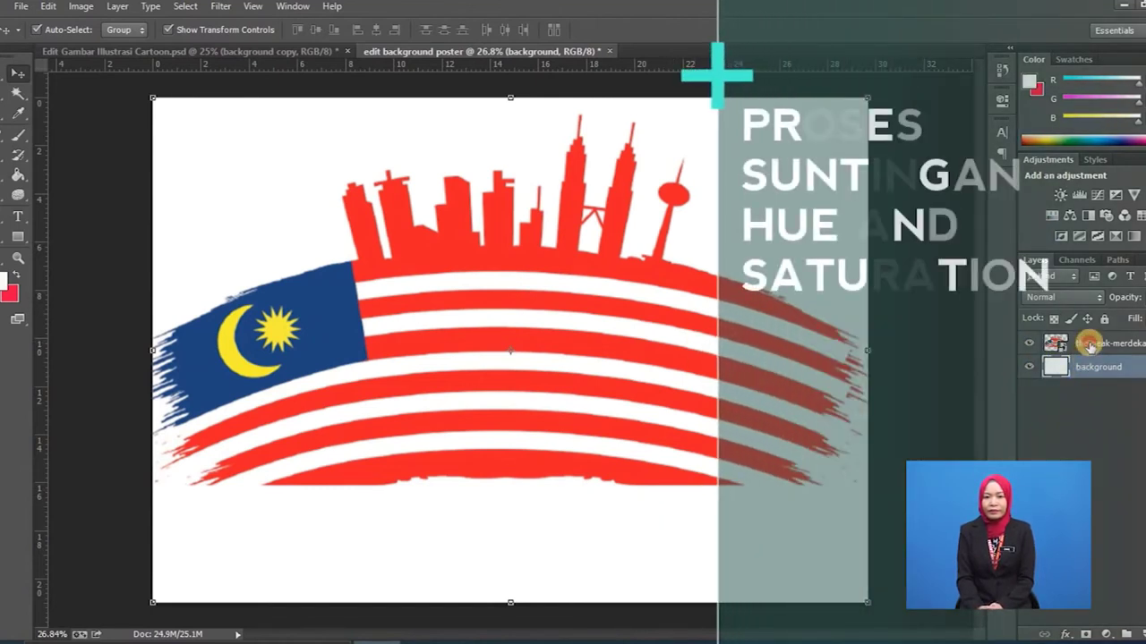
Add a Hue/Saturation adjustment layer over the flag image with hue -3, saturation +26 and lightness +2.
left_click(1076, 343)
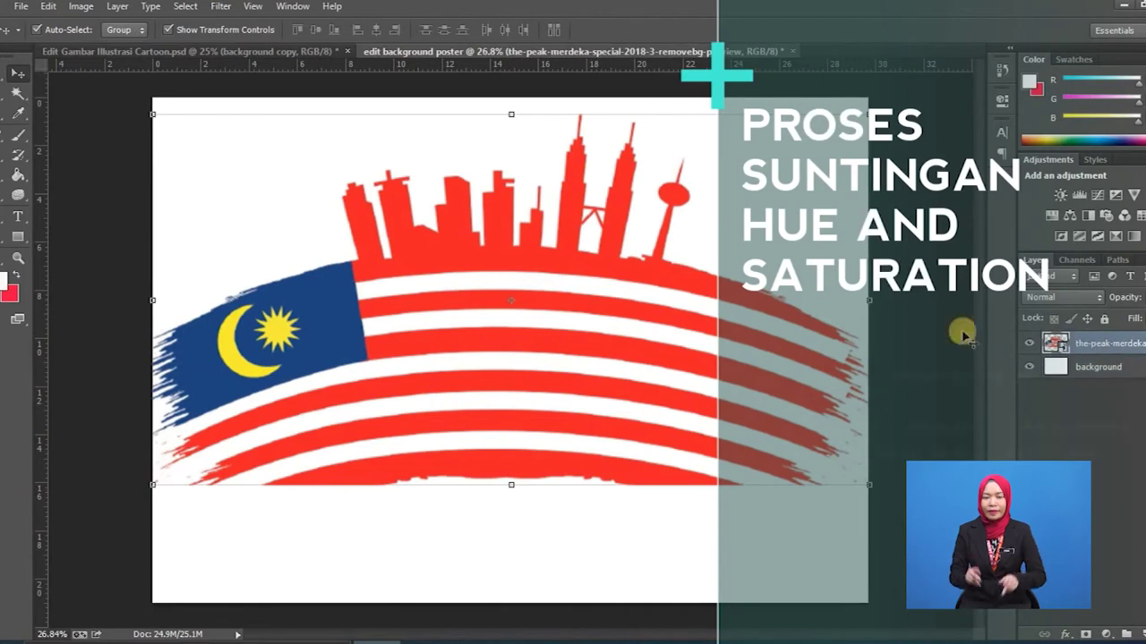
left_click(1049, 215)
mouse_move(873, 201)
left_mouse_down()
mouse_move(834, 195)
mouse_move(867, 194)
mouse_move(874, 230)
mouse_move(898, 233)
left_mouse_up()
left_click_drag(873, 259, 875, 263)
left_click(757, 474)
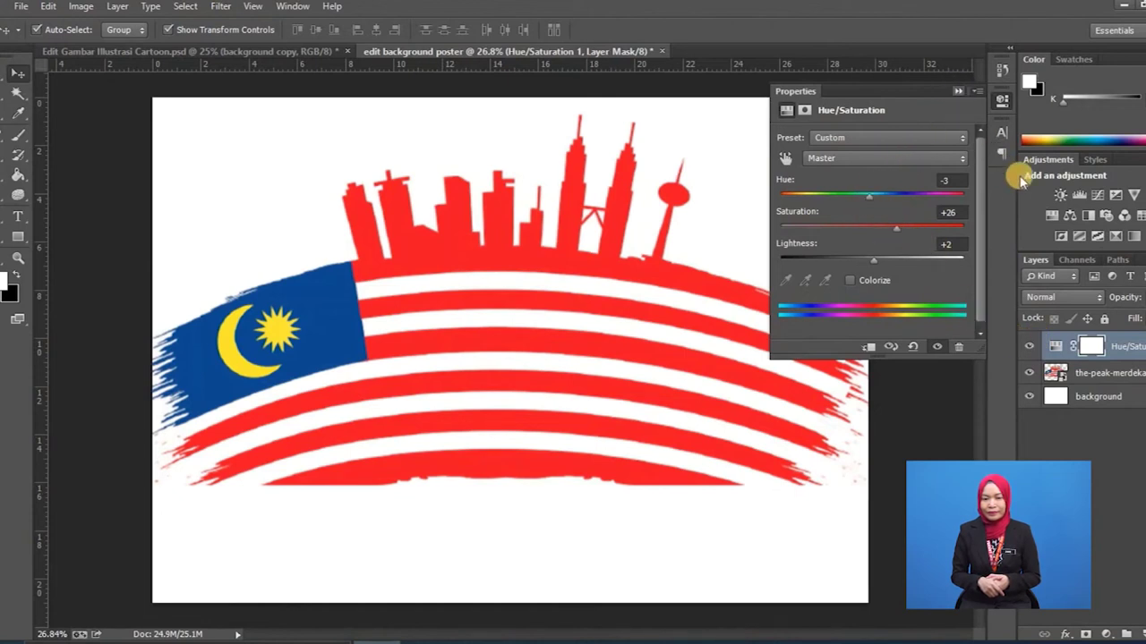
Add a Brightness/Contrast adjustment layer over the flag image with brightness 1 and contrast 0.
left_click(1058, 195)
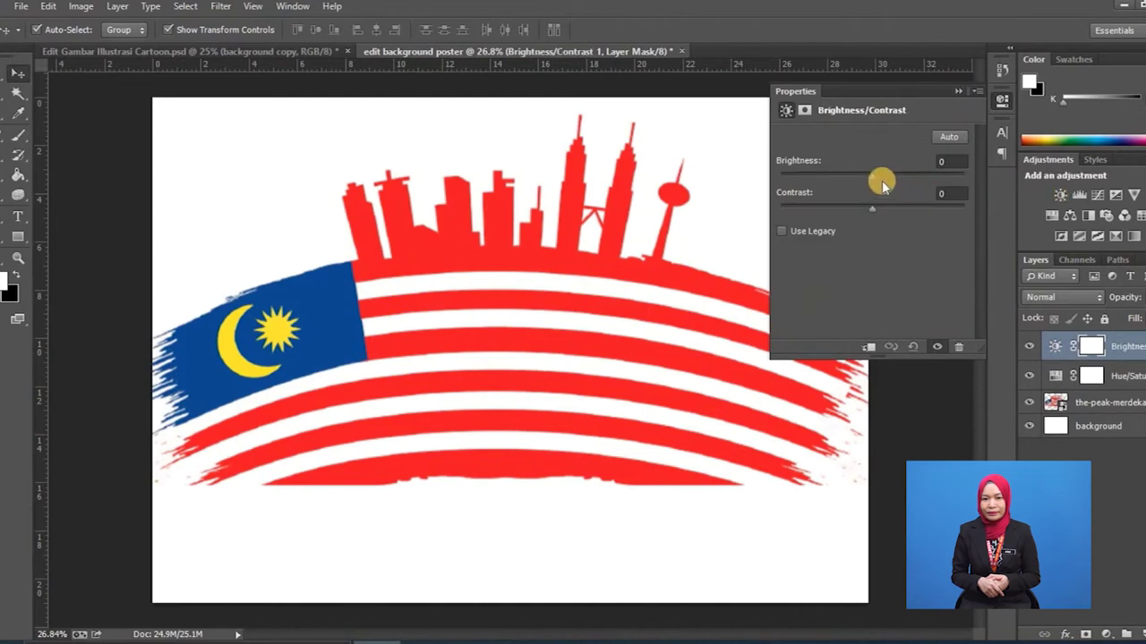
left_click_drag(872, 177, 872, 206)
left_click(948, 140)
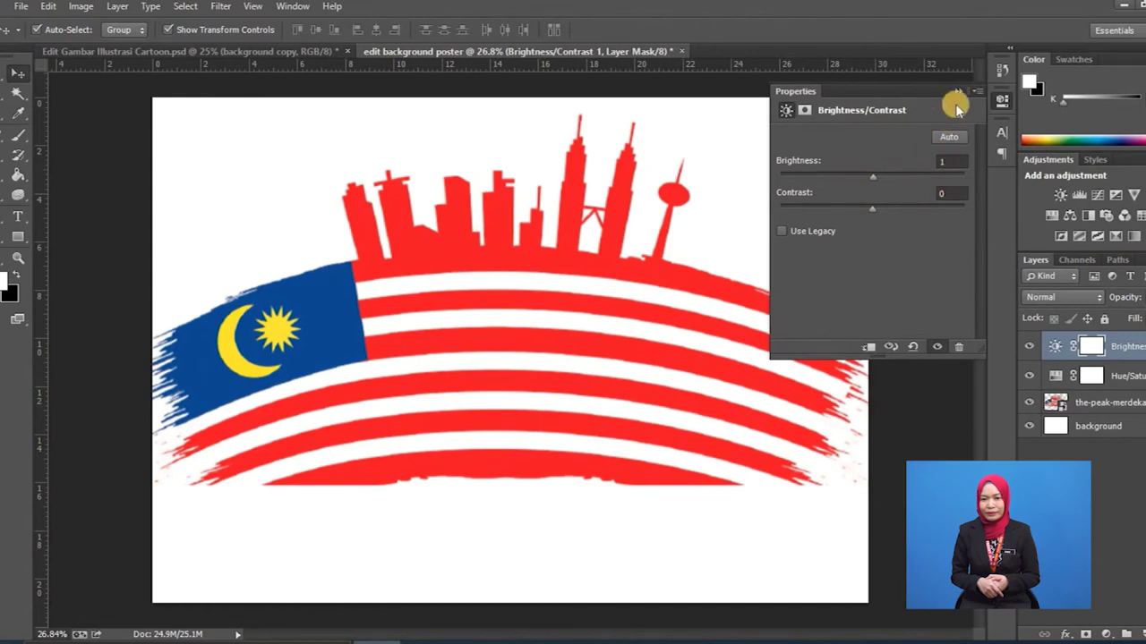
left_click(1002, 100)
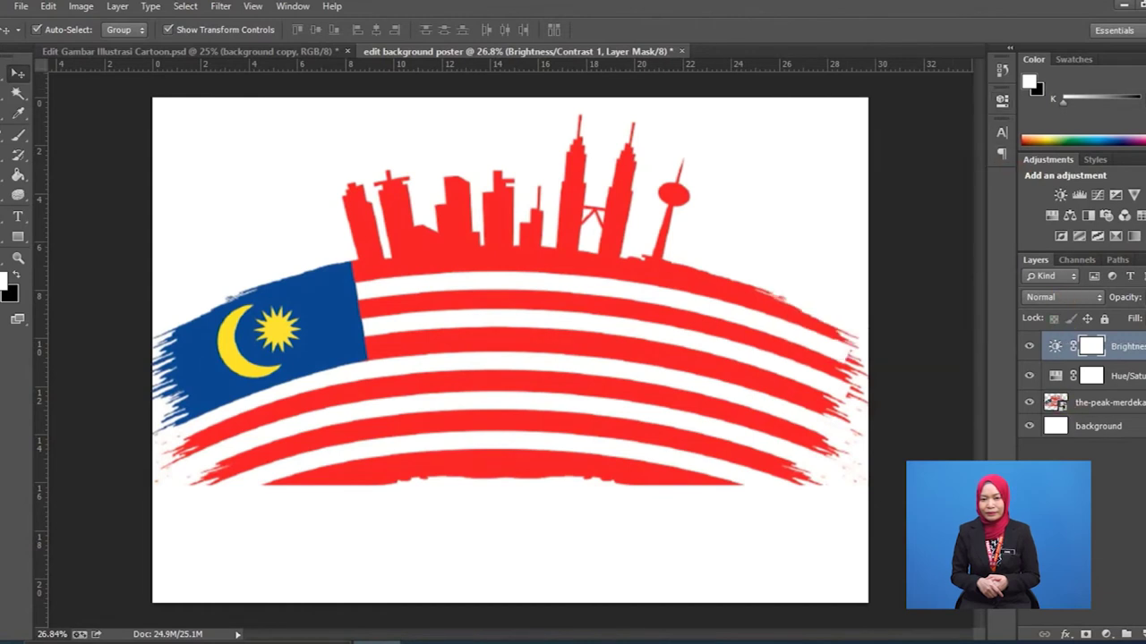
left_click(1064, 634)
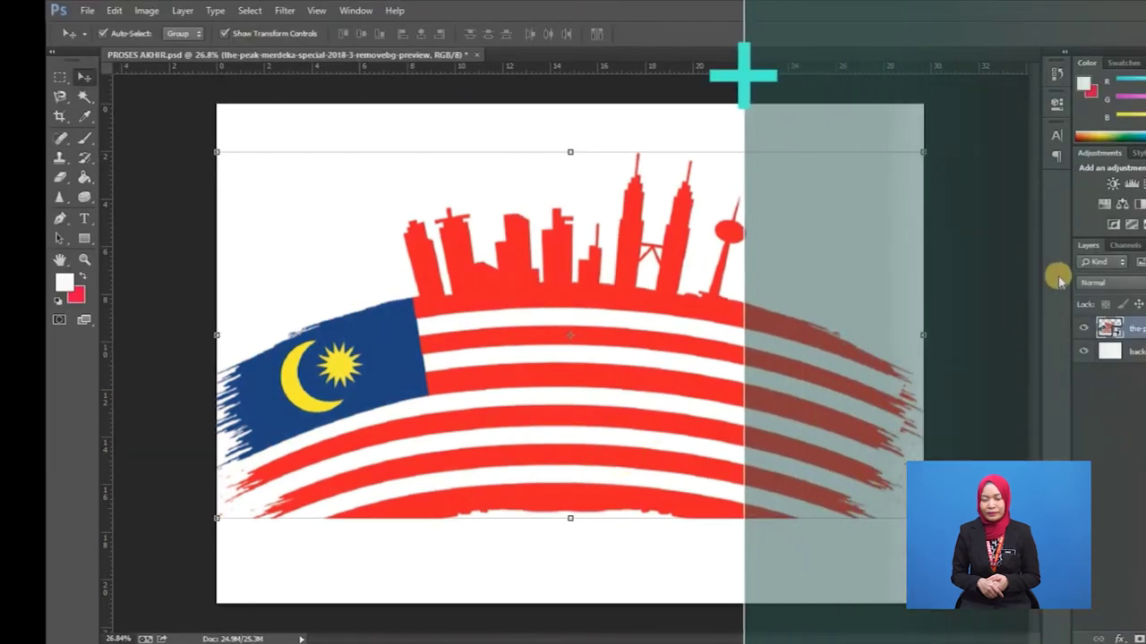
In PROSES AKHIR.psd, add a Hue/Saturation adjustment layer over the flag image with hue +7, saturation +22 and lightness -5.
left_click(1104, 207)
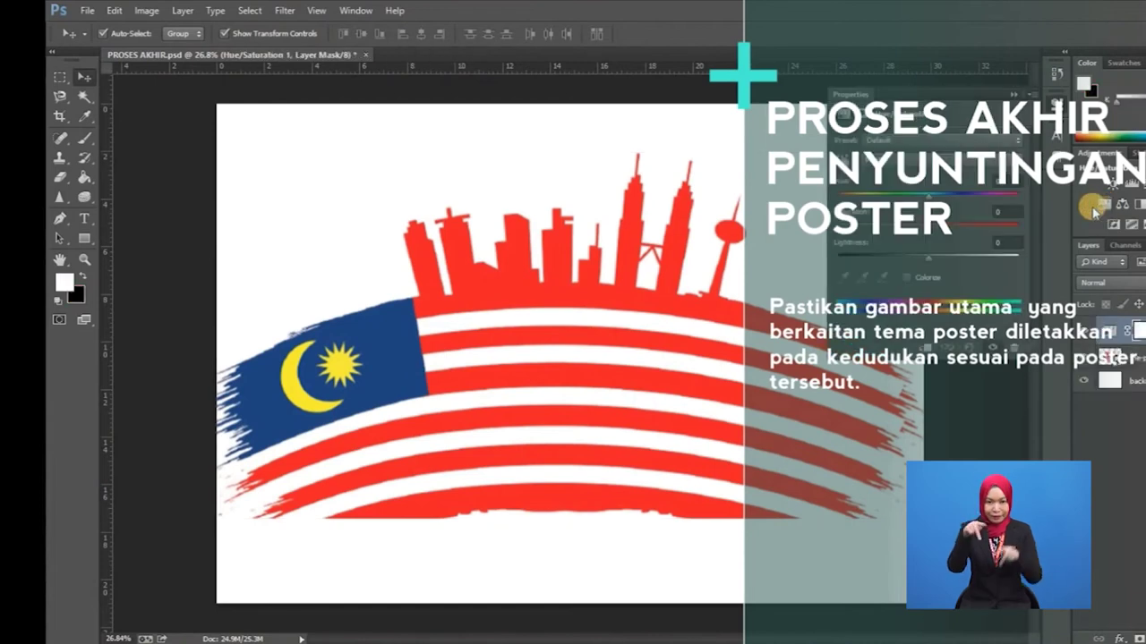
left_click_drag(929, 192, 935, 195)
left_click_drag(928, 225, 944, 234)
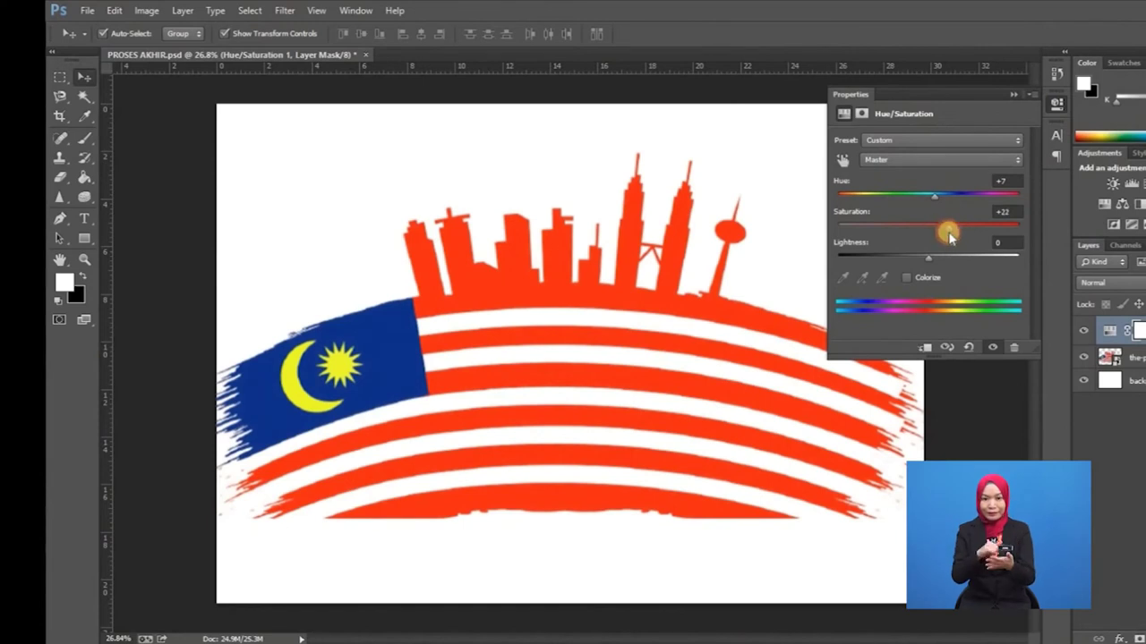
left_click_drag(950, 235, 925, 262)
left_click(928, 257)
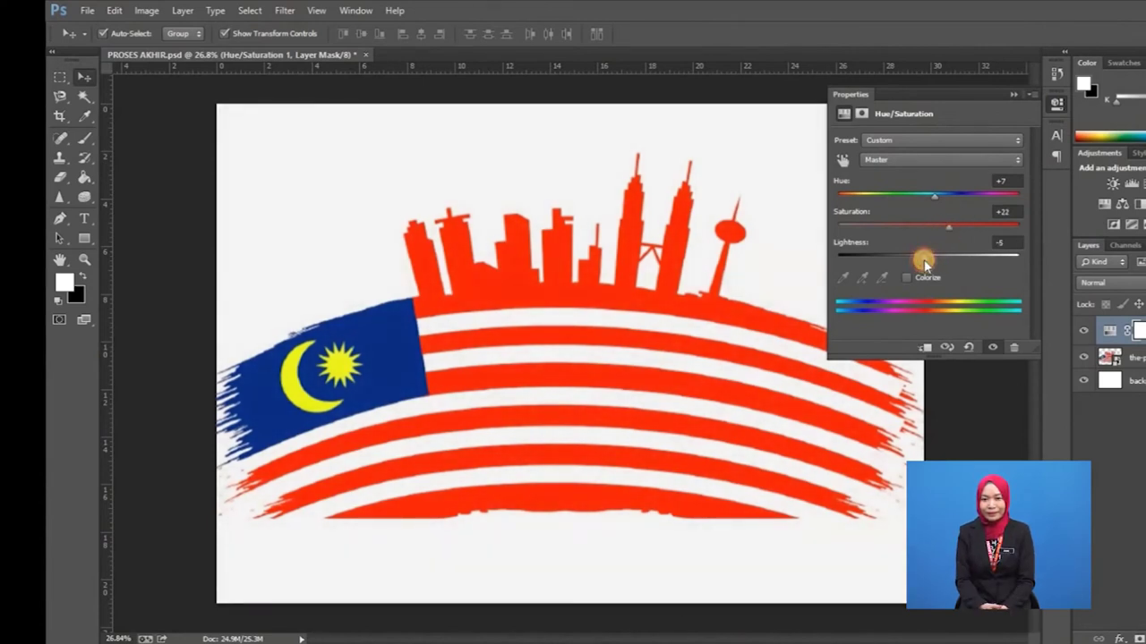
left_click(1013, 95)
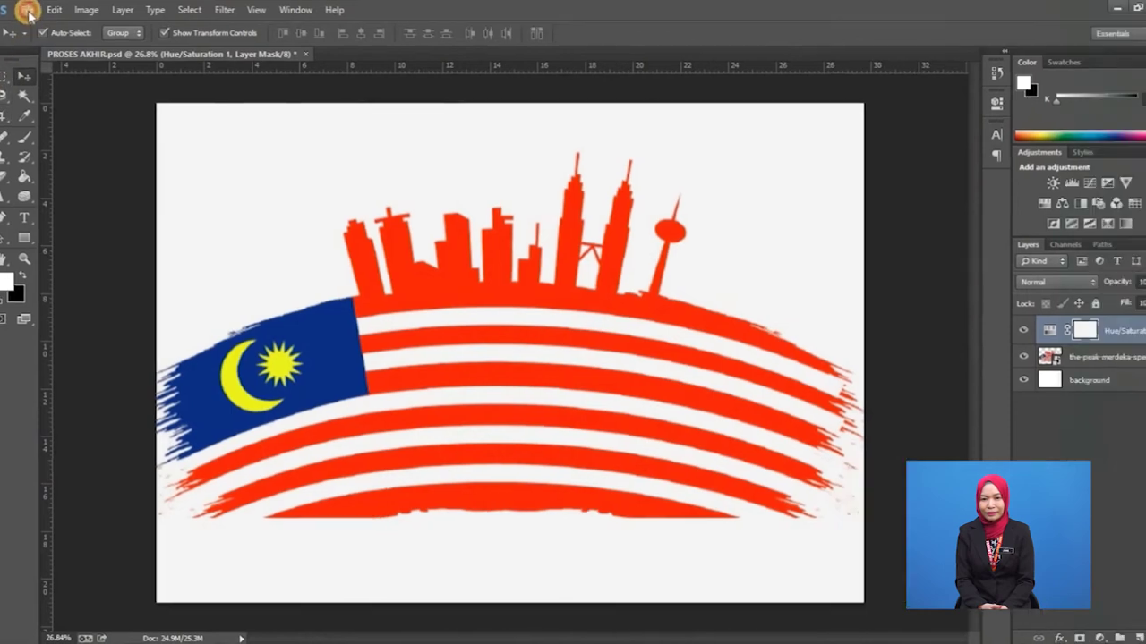
Place logo_merdeka_2020_-_Malaysia_Prihatin-removebg-preview.png from Downloads, scale it to 45.36% and position it in the canvas's upper-left corner.
left_click(28, 12)
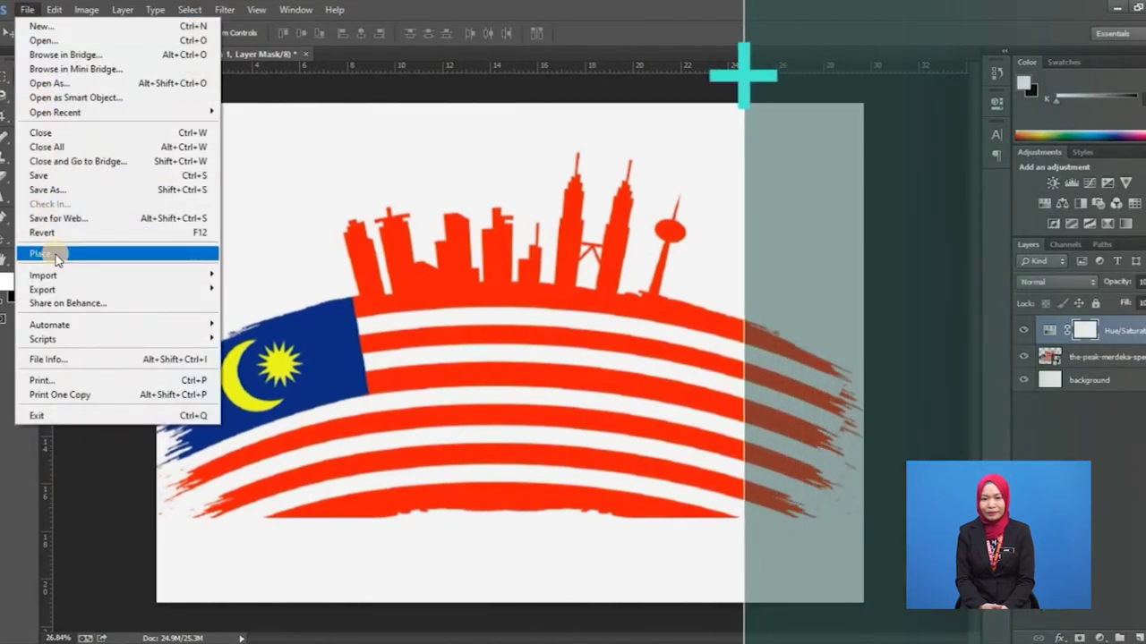
left_click(125, 256)
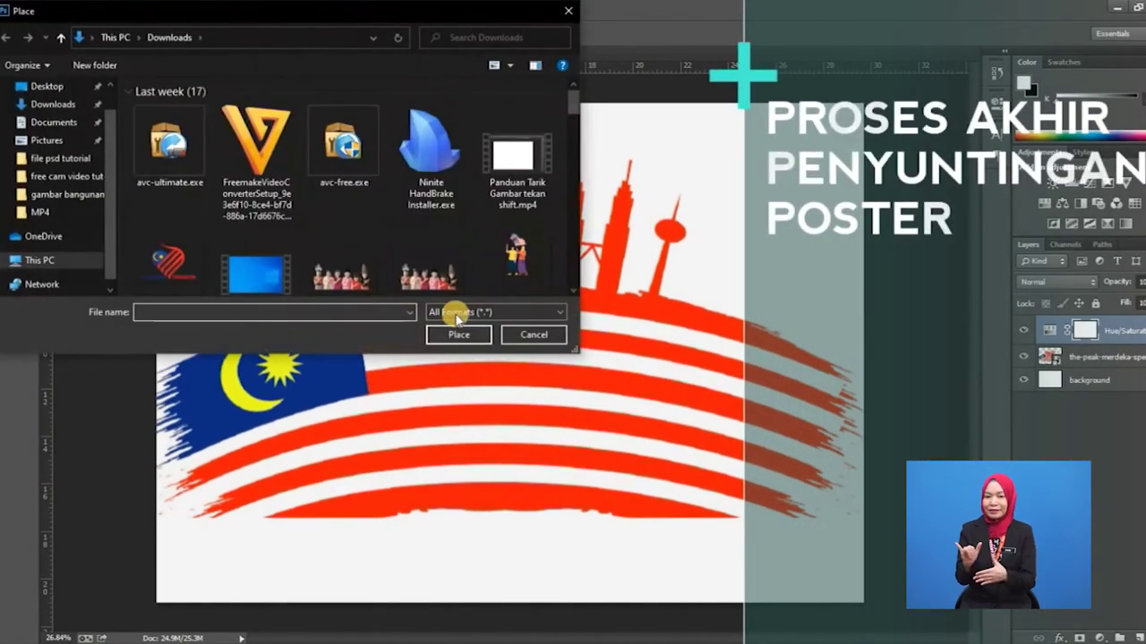
left_click(183, 267)
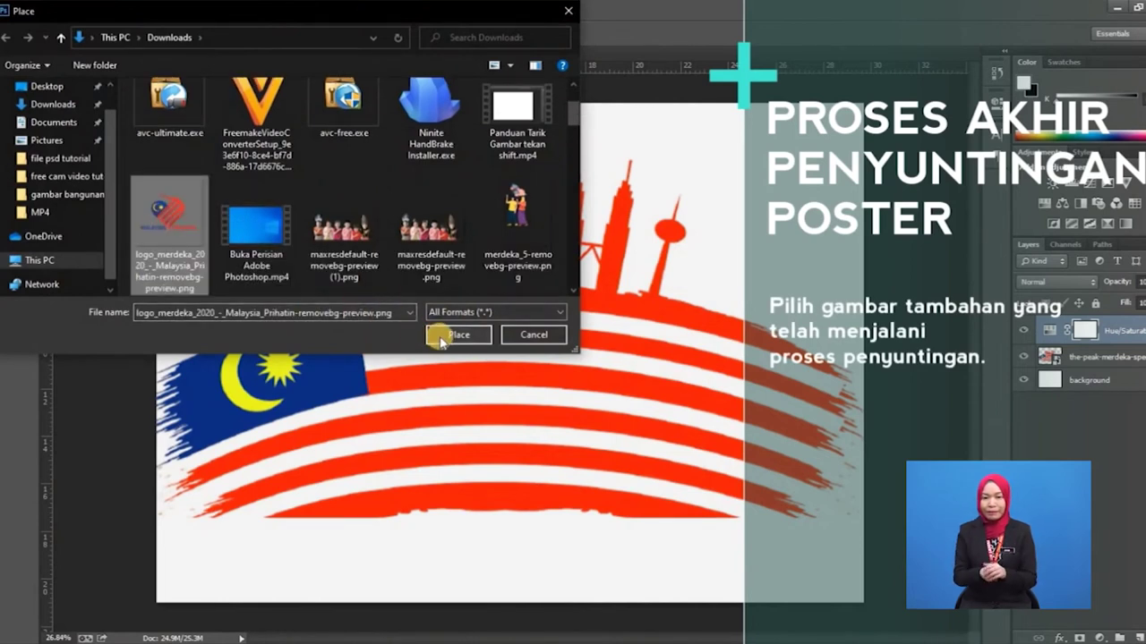
left_click(442, 340)
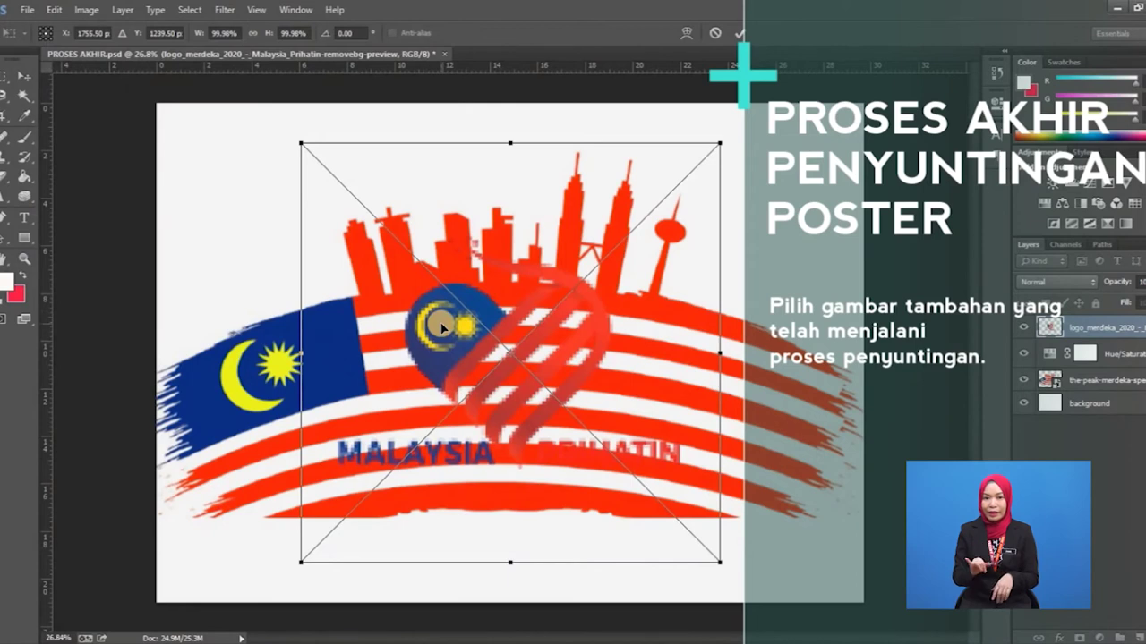
left_click_drag(377, 321, 225, 183)
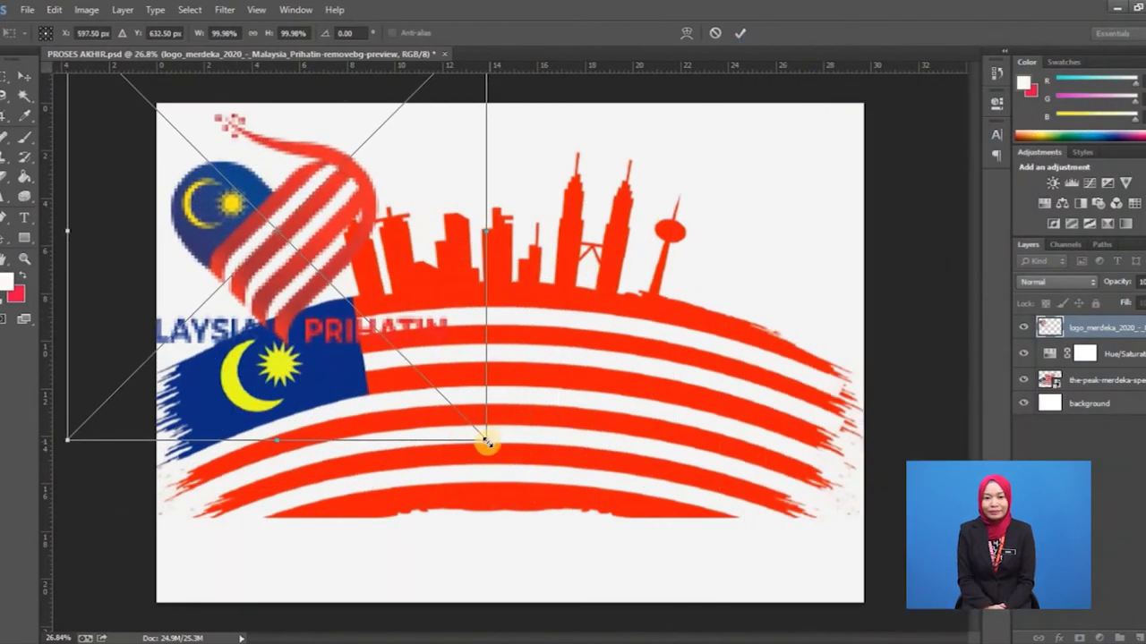
left_click_drag(486, 442, 265, 211)
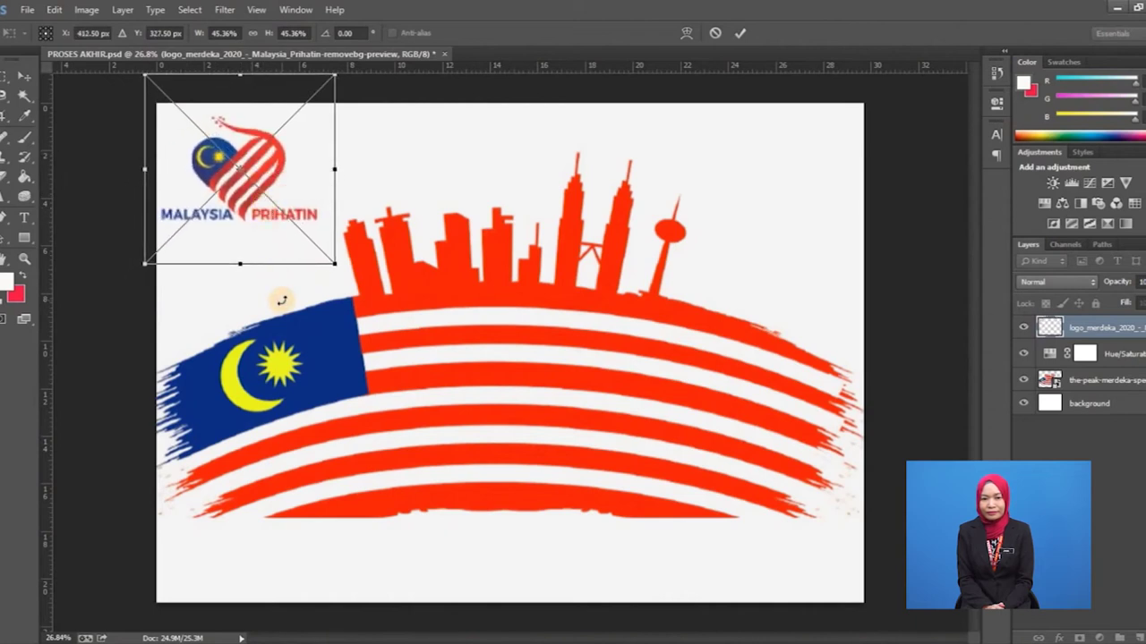
key("Return")
left_click_drag(271, 197, 273, 206)
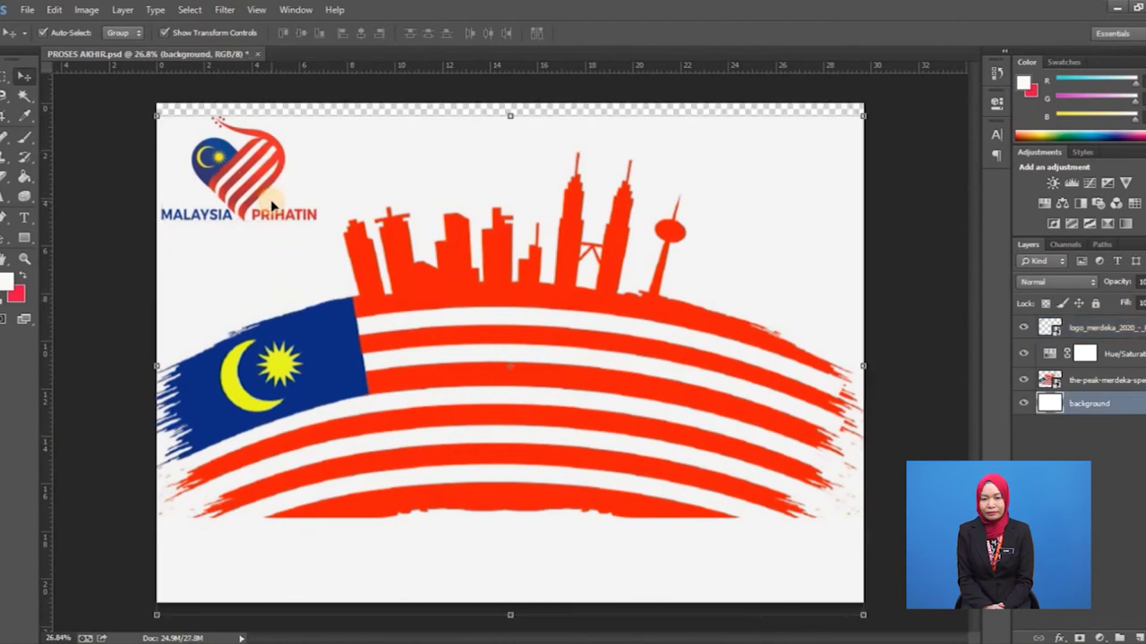
Undo the accidental background move and shift the Malaysia Prihatin logo slightly inward from the canvas's upper-left corner.
key("ctrl+z")
left_click(261, 191)
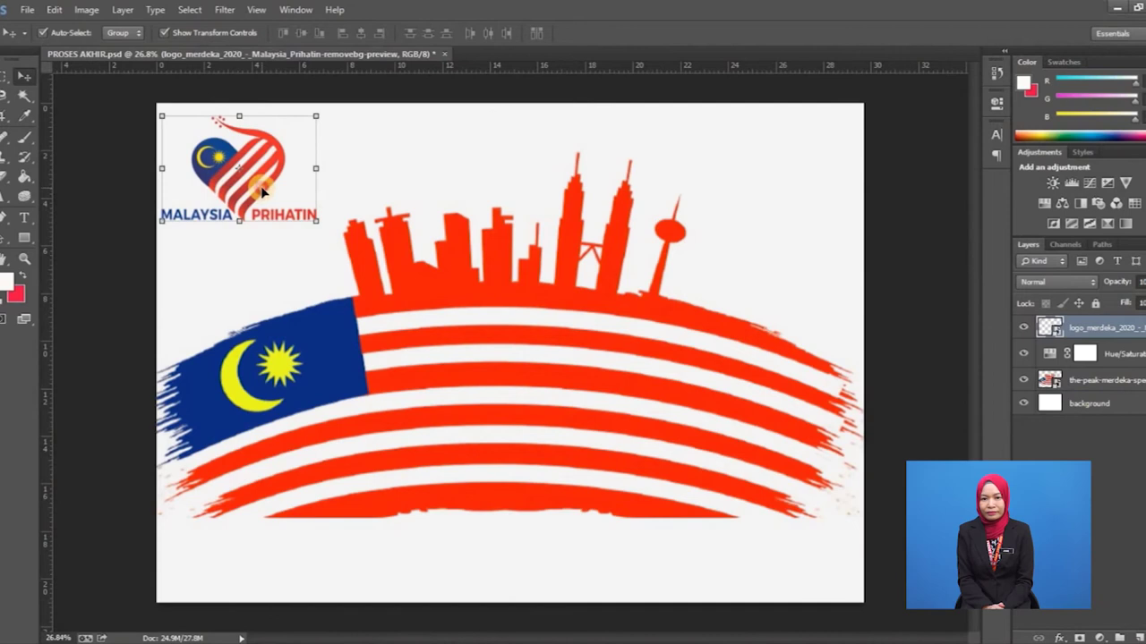
left_click_drag(264, 192, 269, 195)
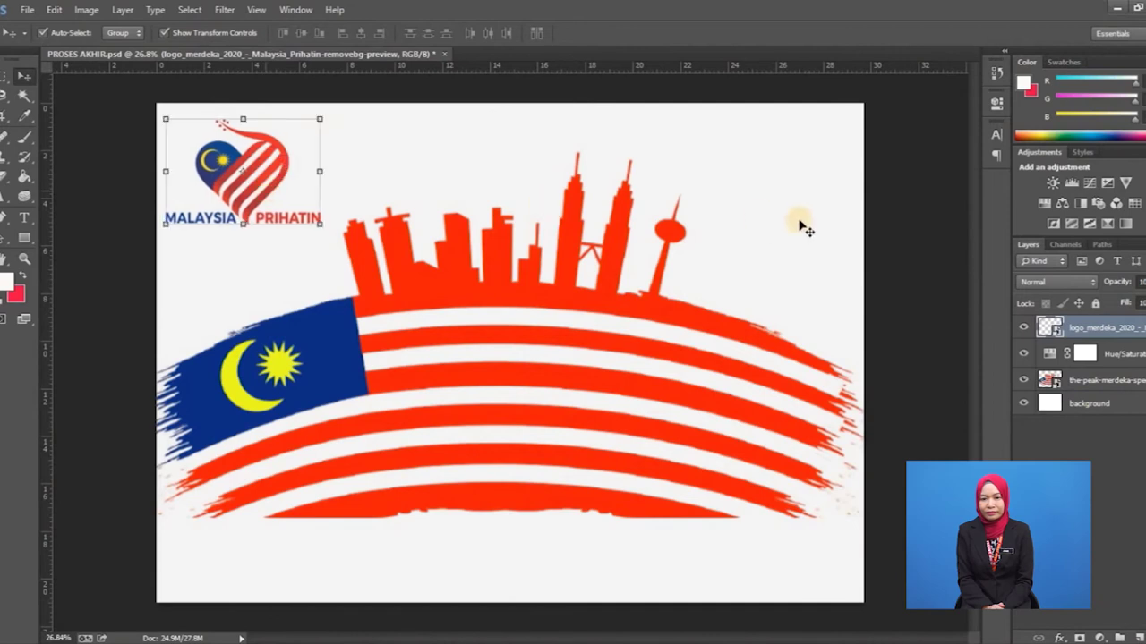
left_click(507, 201)
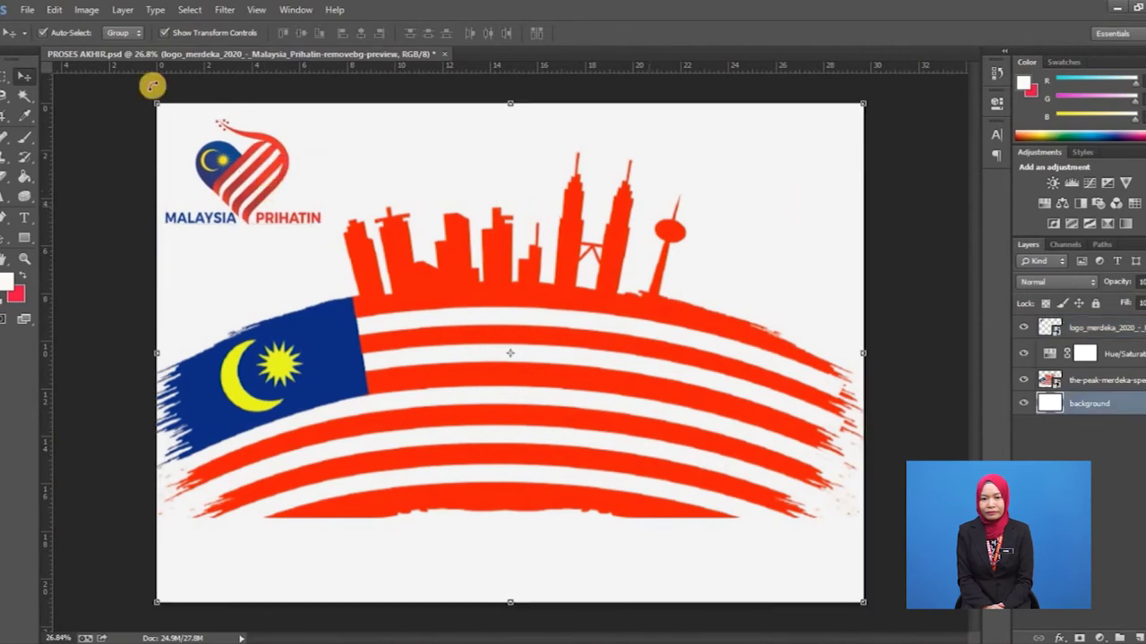
Place the merdeka_5-removebg-preview image from Downloads, scale it to 80.03% and position the couple in the canvas's upper-right corner.
left_click(31, 13)
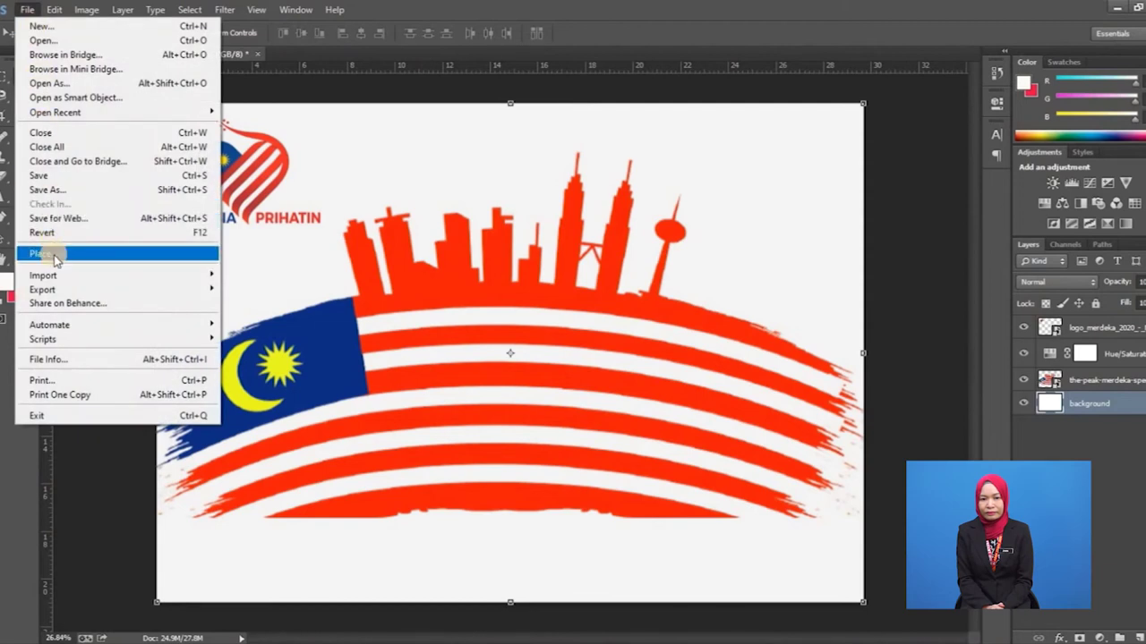
left_click(51, 251)
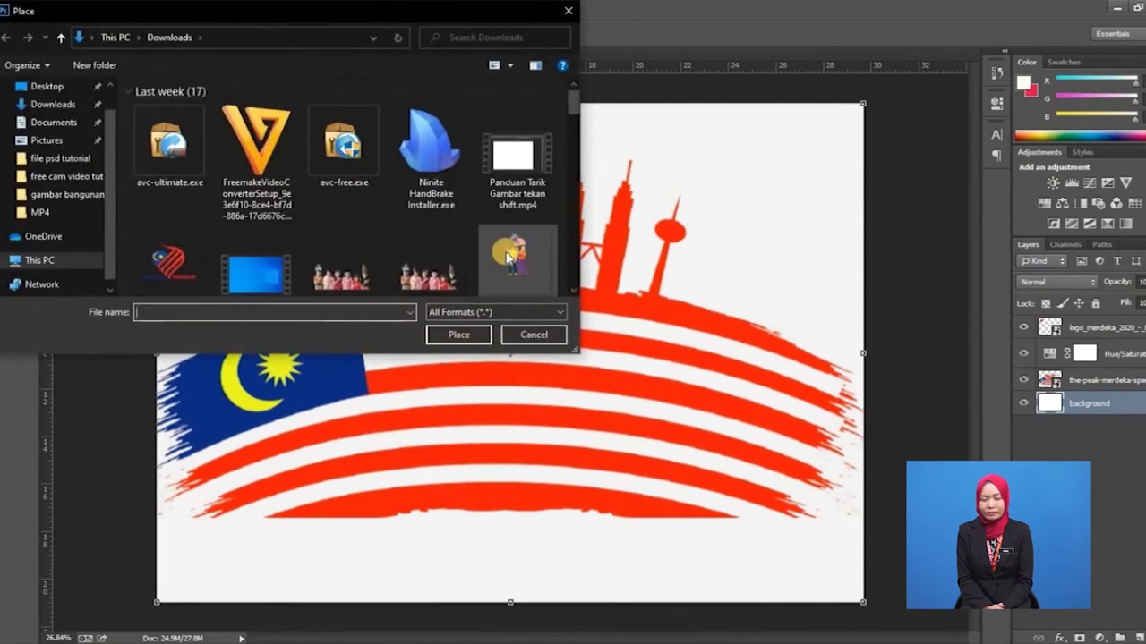
left_click(517, 255)
left_click(474, 337)
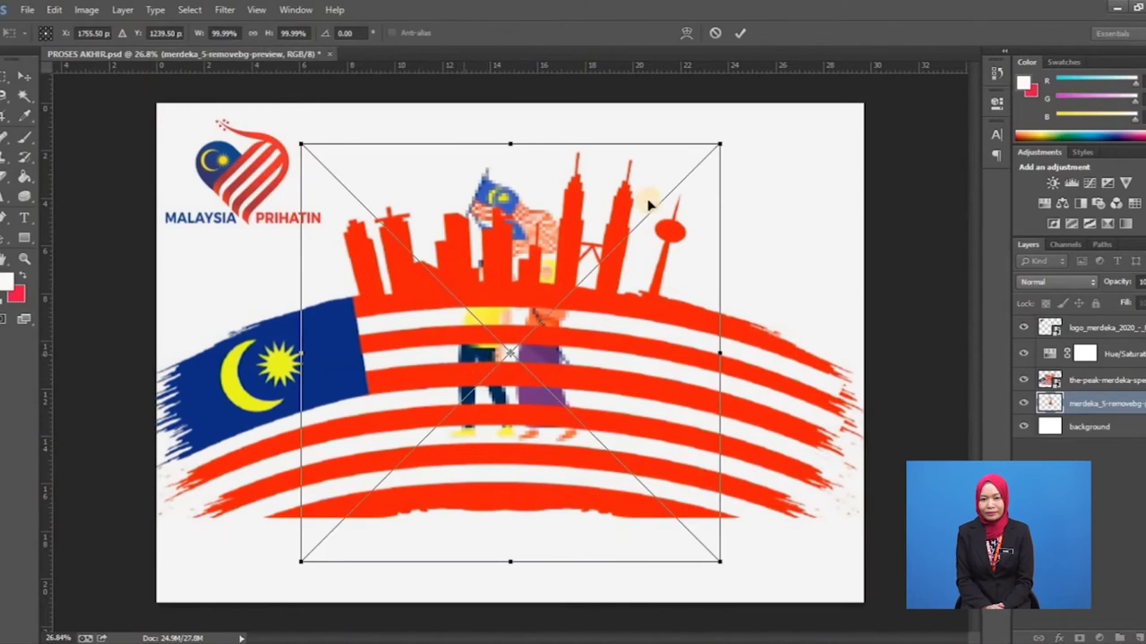
left_click_drag(717, 145, 492, 369)
left_click_drag(405, 430, 775, 189)
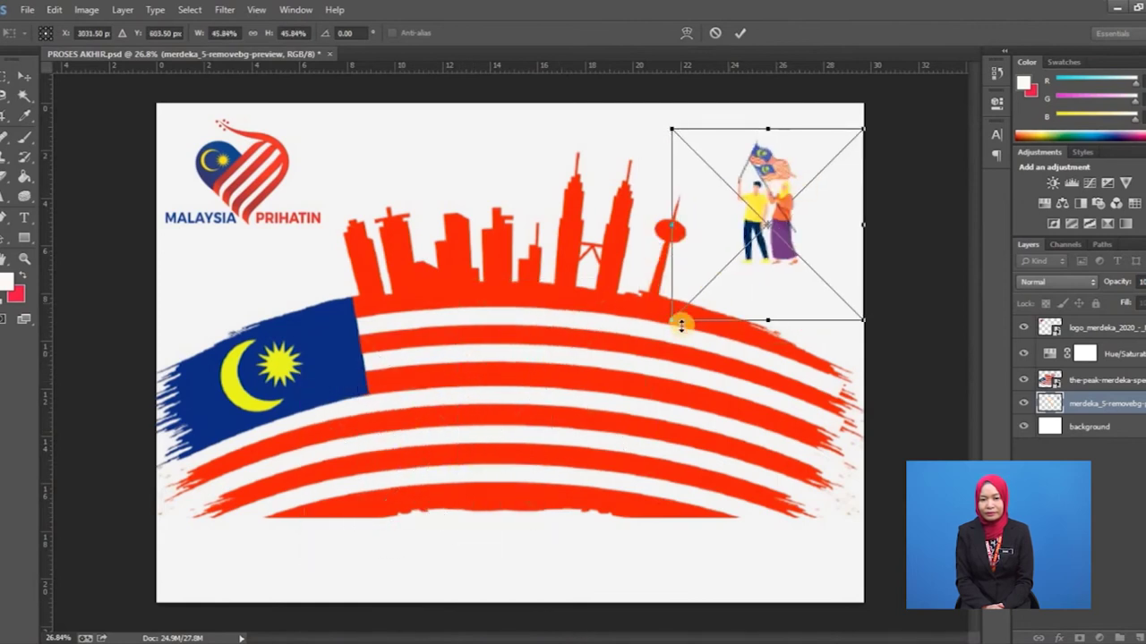
left_click_drag(673, 318, 528, 462)
left_click_drag(746, 271, 836, 256)
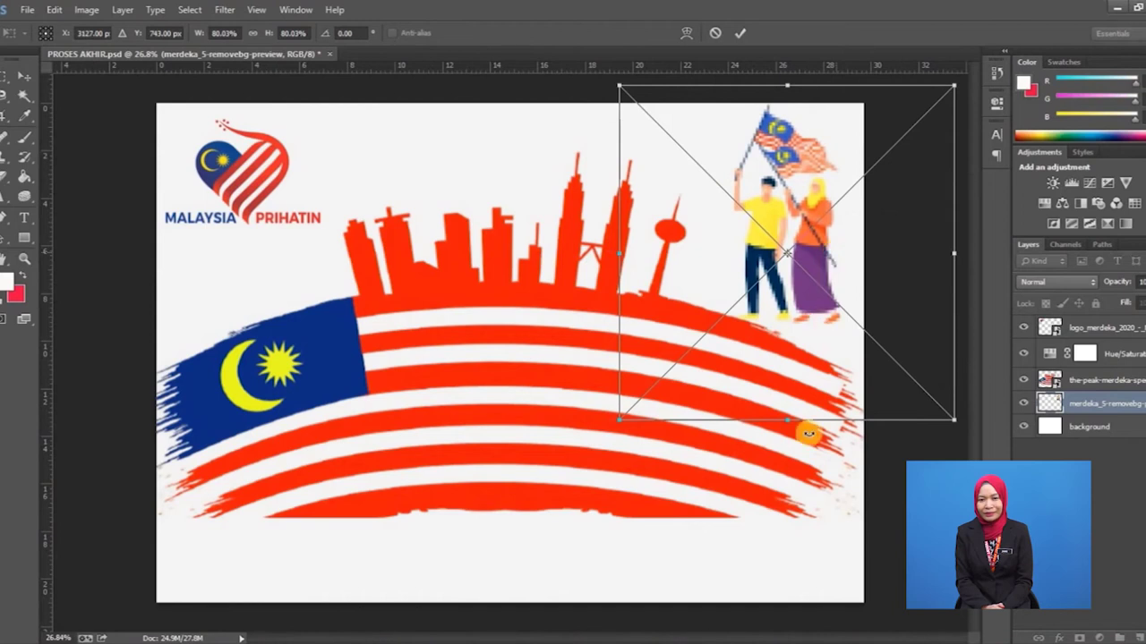
key("Return")
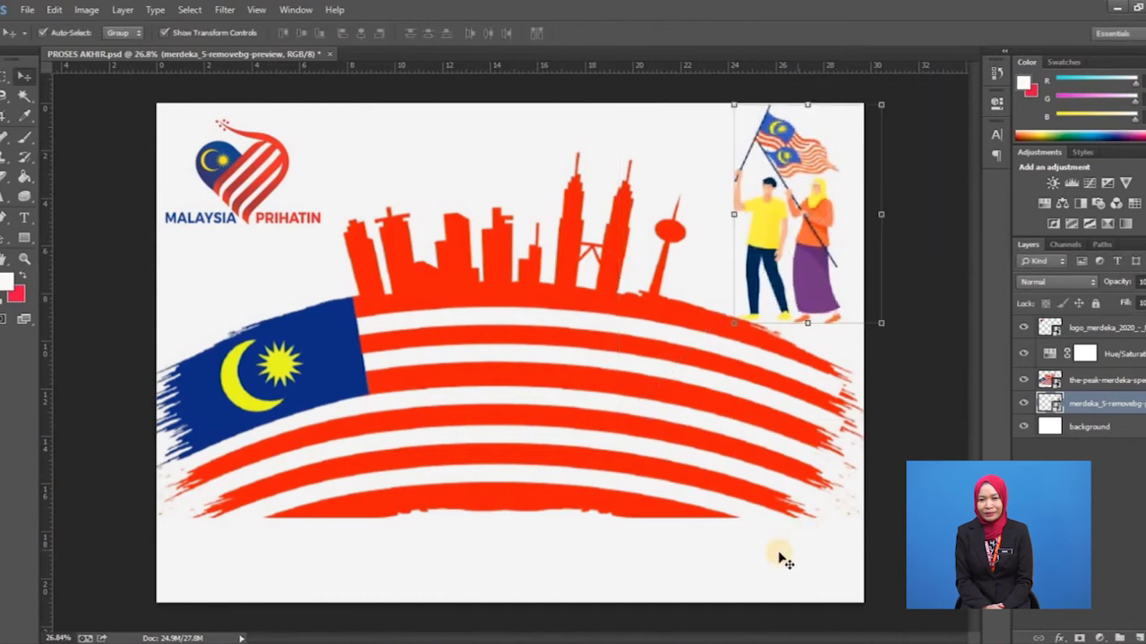
left_click(767, 562)
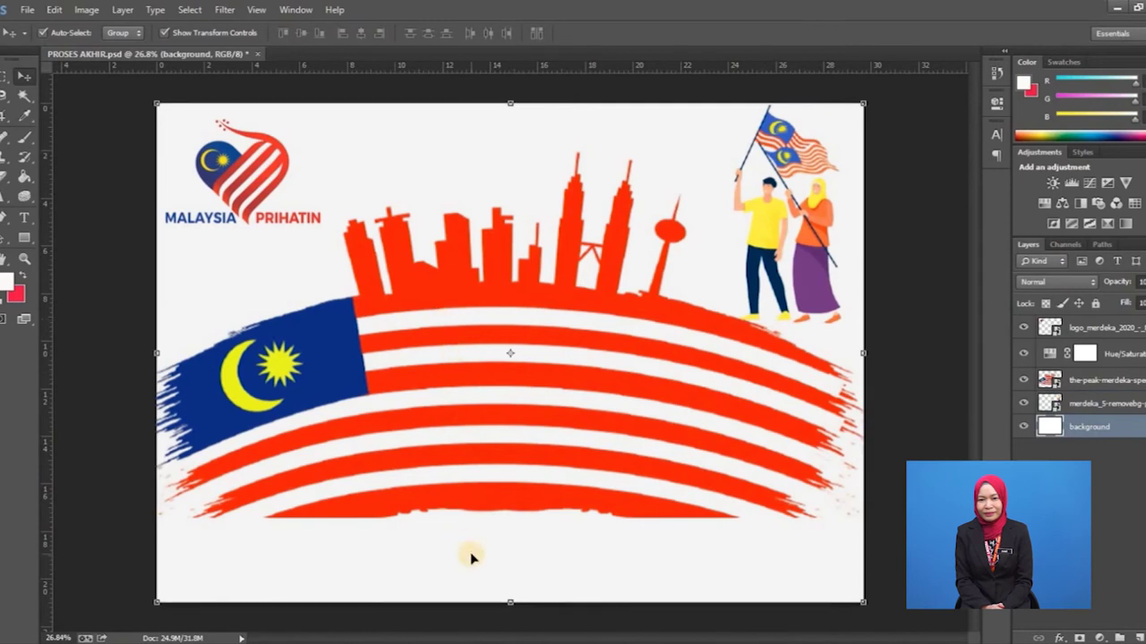
Add the 72 pt black title "MALAYSIA PRIHATIN" and centre it in the white area below the flag.
left_click(26, 219)
left_click(215, 561)
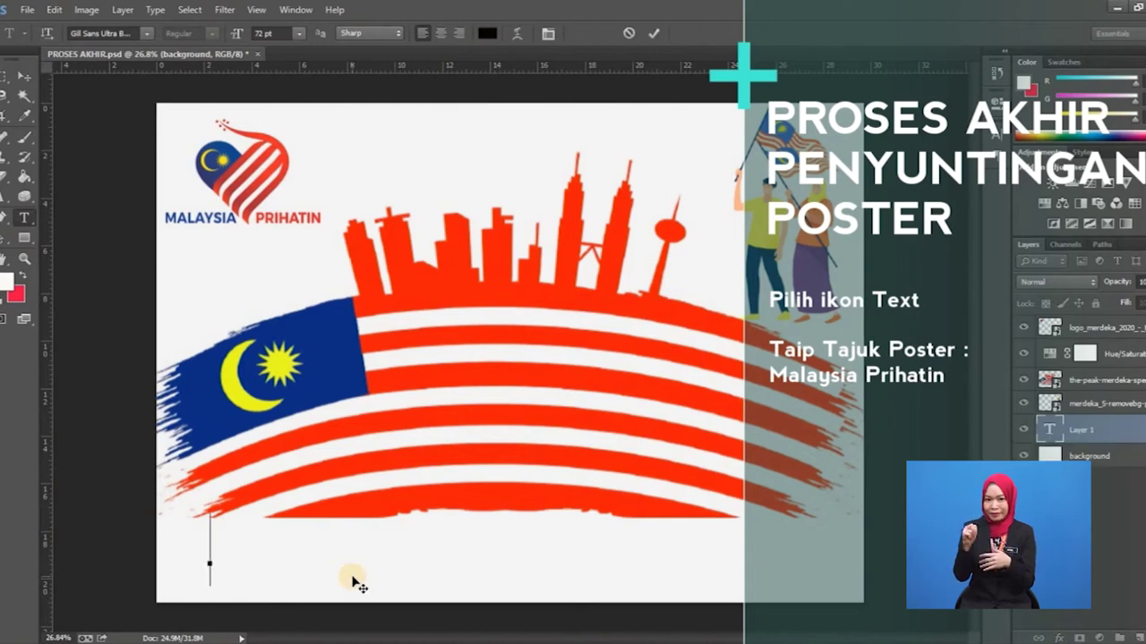
type("MAL")
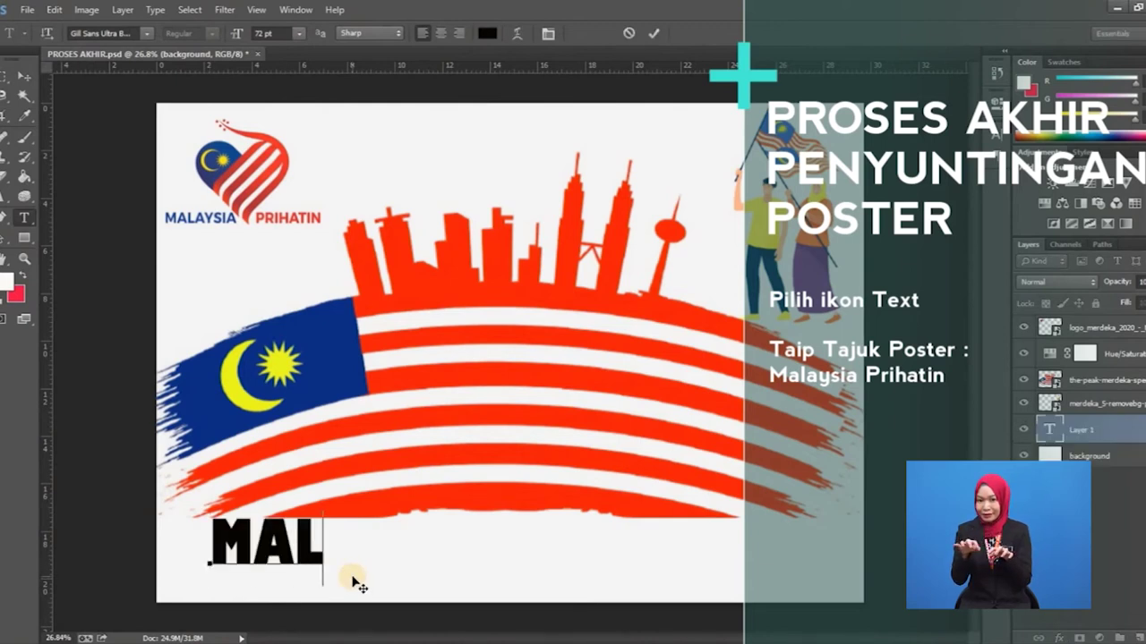
type("AYS")
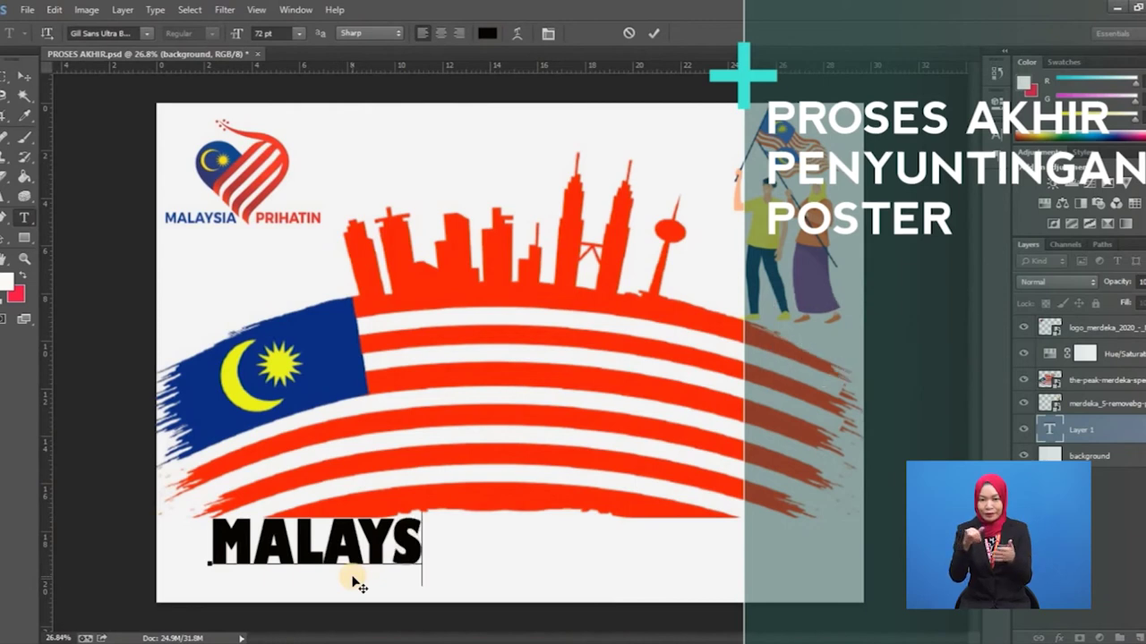
type("IA PR")
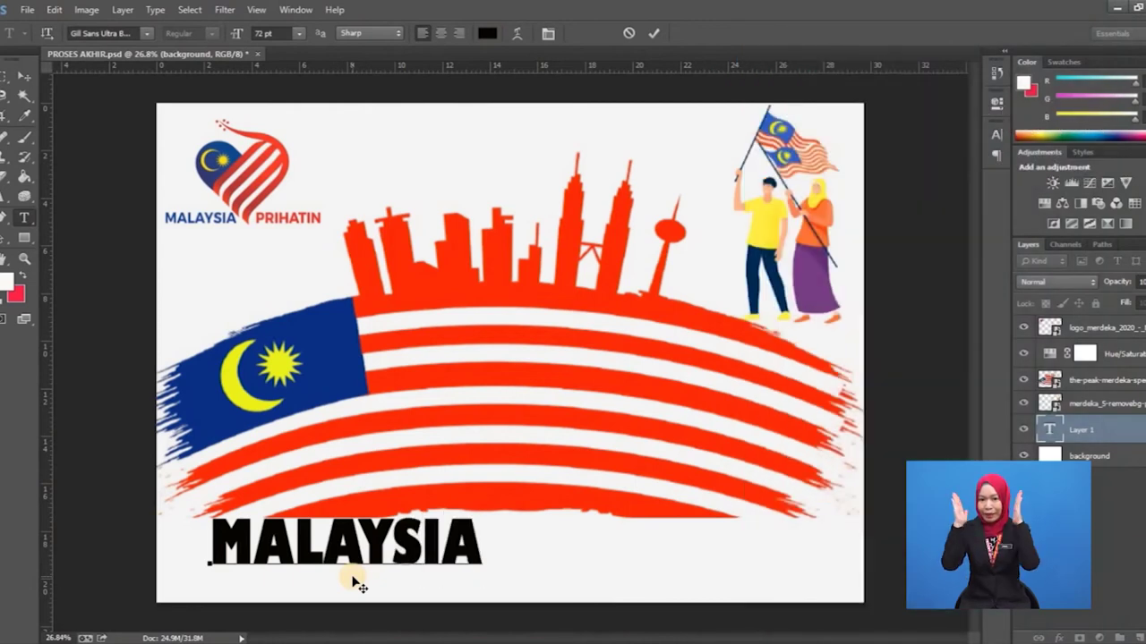
type("I")
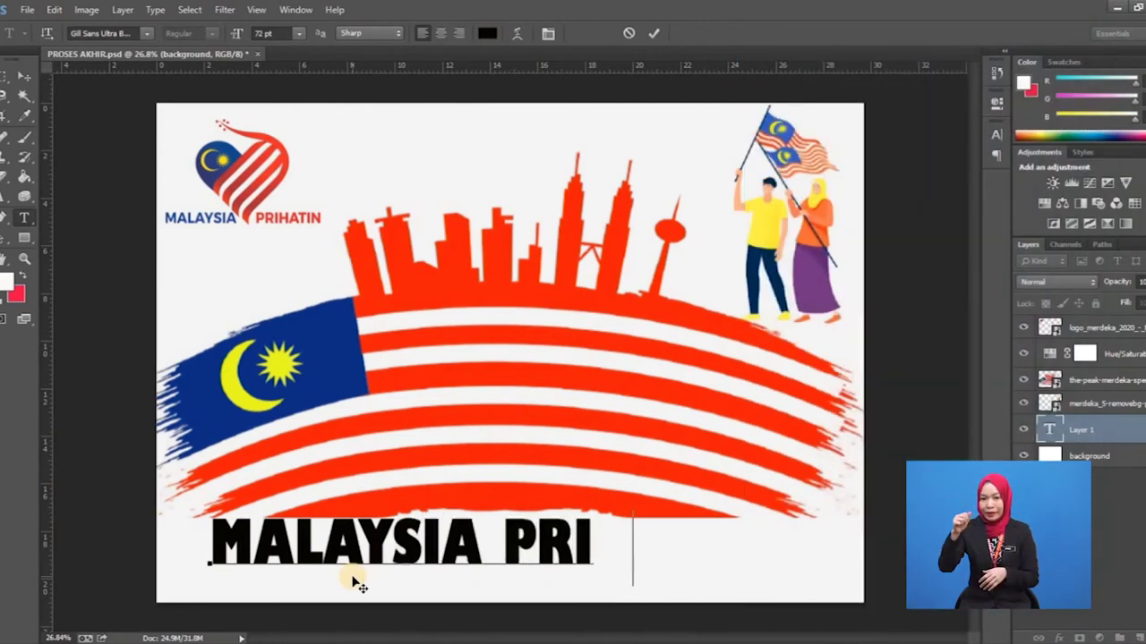
type("HATI")
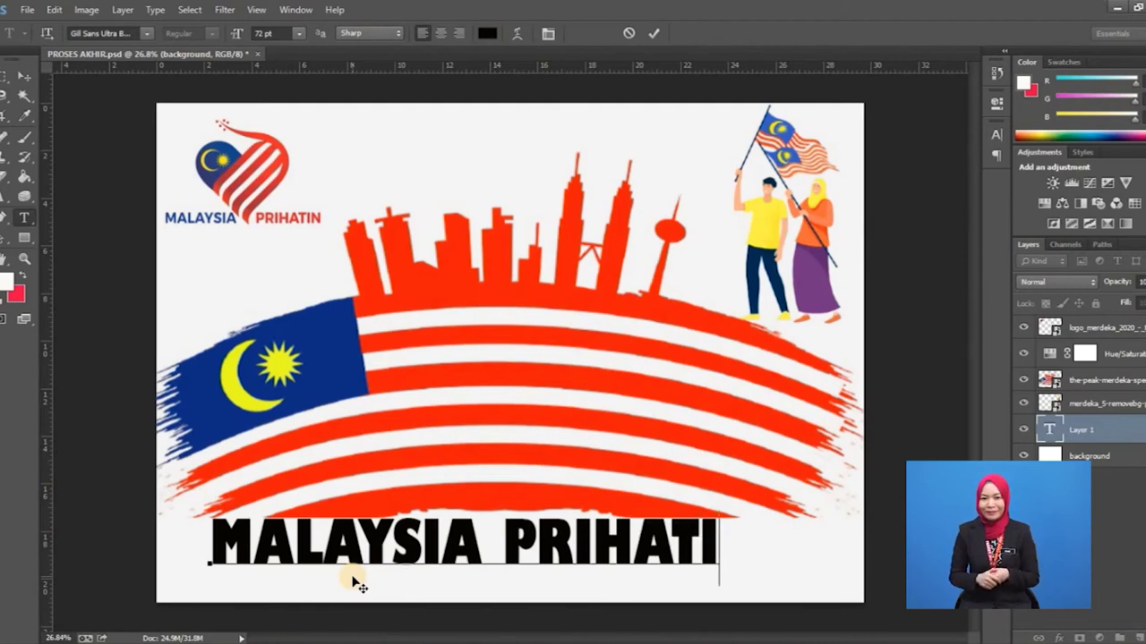
type("N")
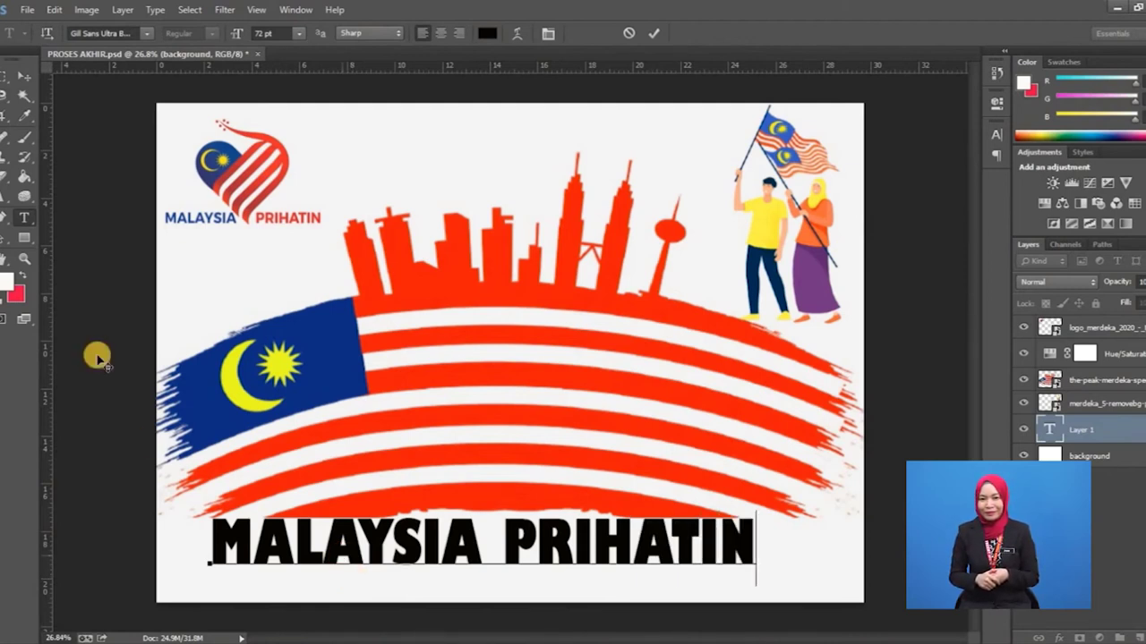
left_click(27, 77)
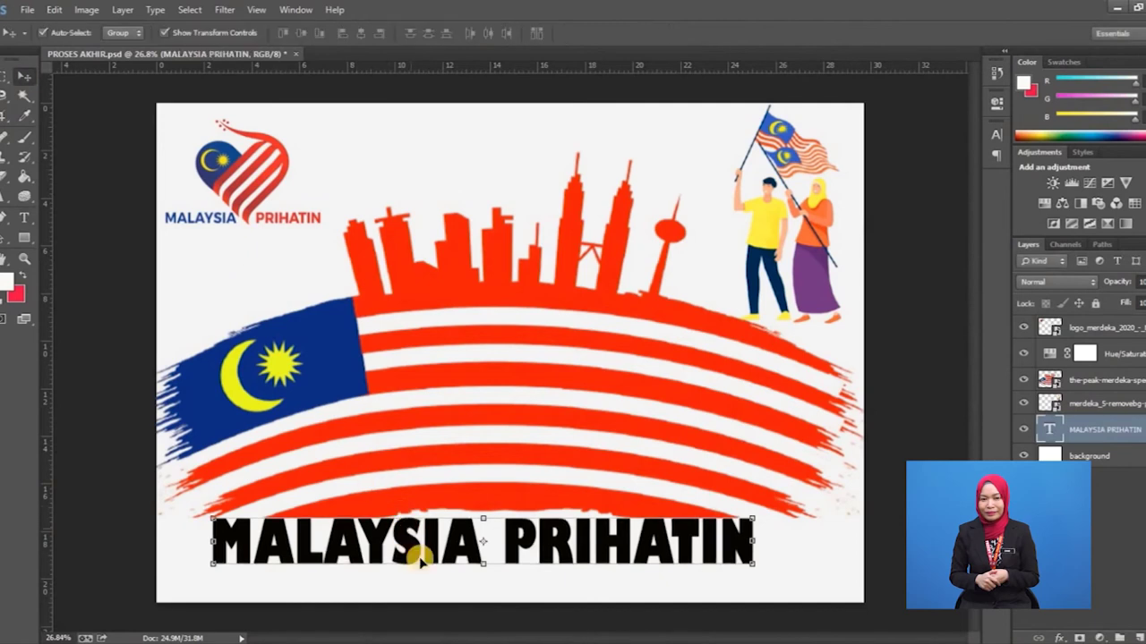
mouse_move(426, 553)
left_mouse_down()
mouse_move(447, 544)
mouse_move(437, 561)
mouse_move(441, 548)
left_mouse_up()
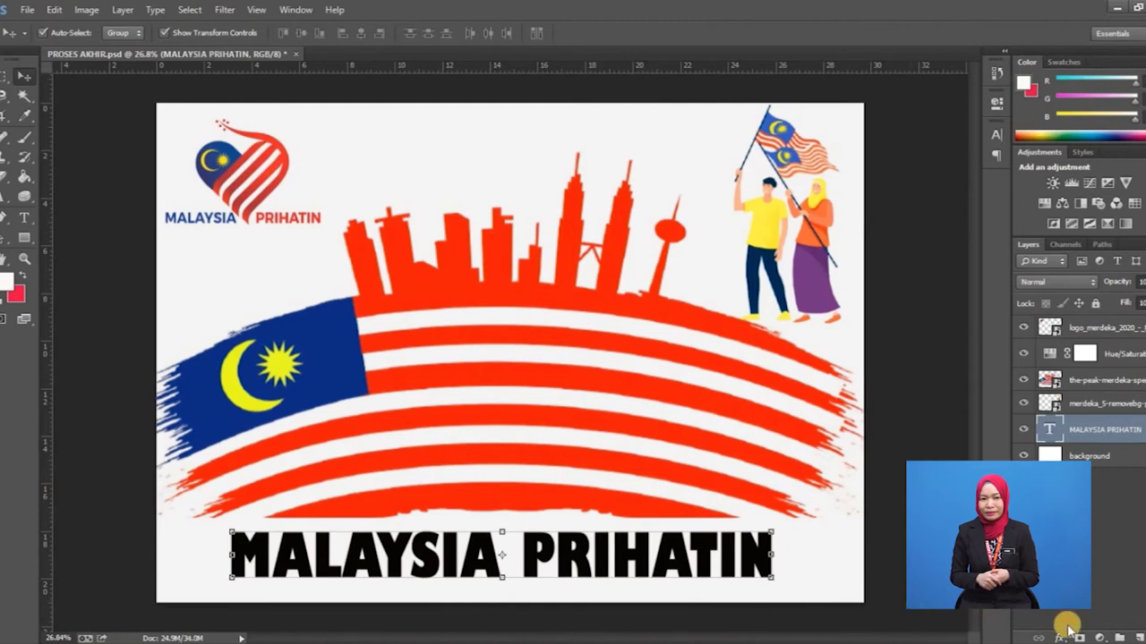
Apply a red (#f50606) outside Stroke to the title text and make it slightly thicker than 3 px.
left_click(1061, 637)
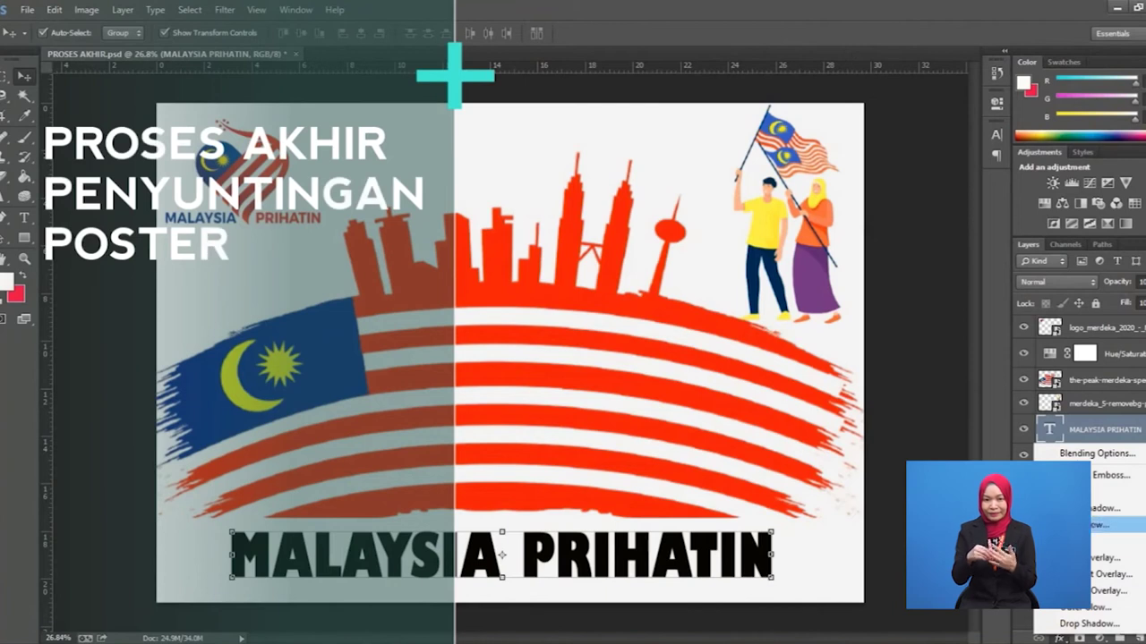
left_click(1085, 455)
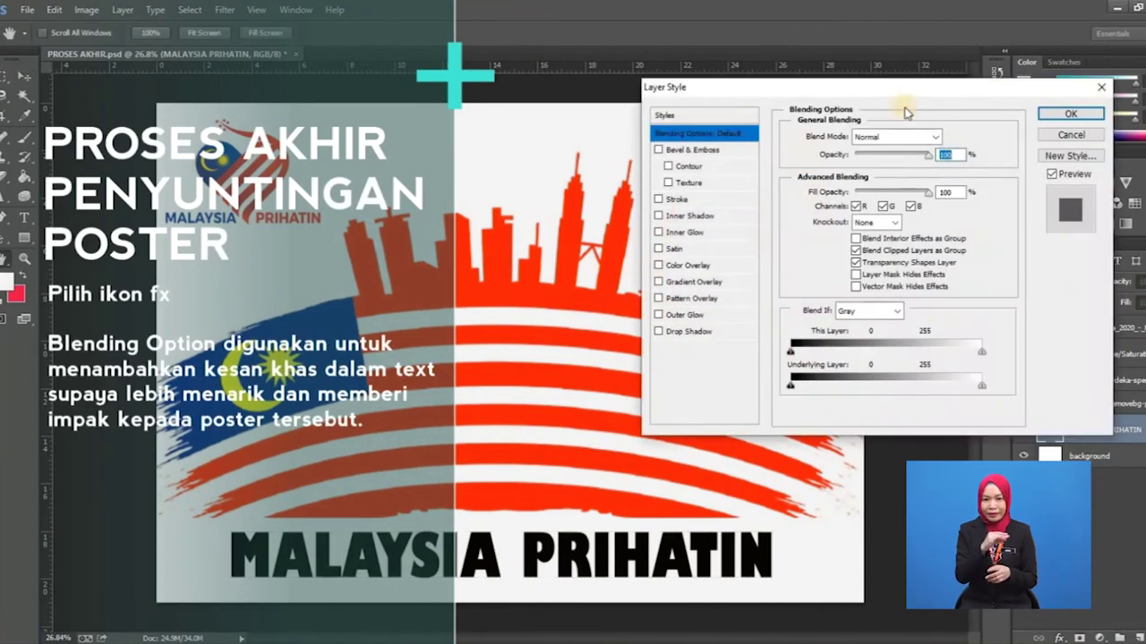
left_click_drag(897, 96, 755, 136)
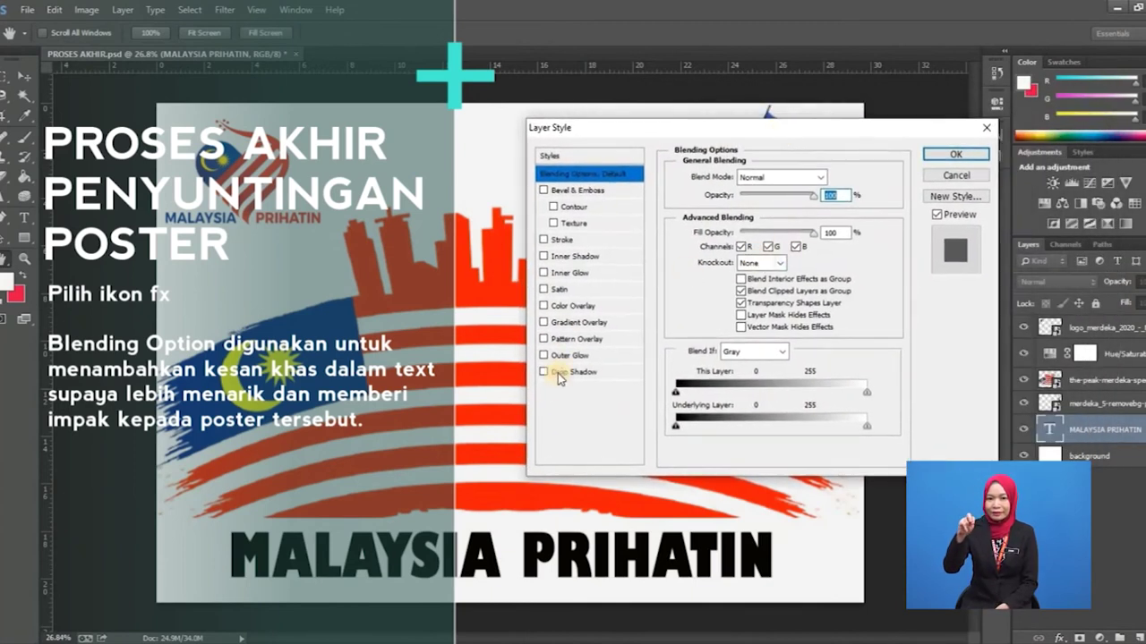
left_click(543, 239)
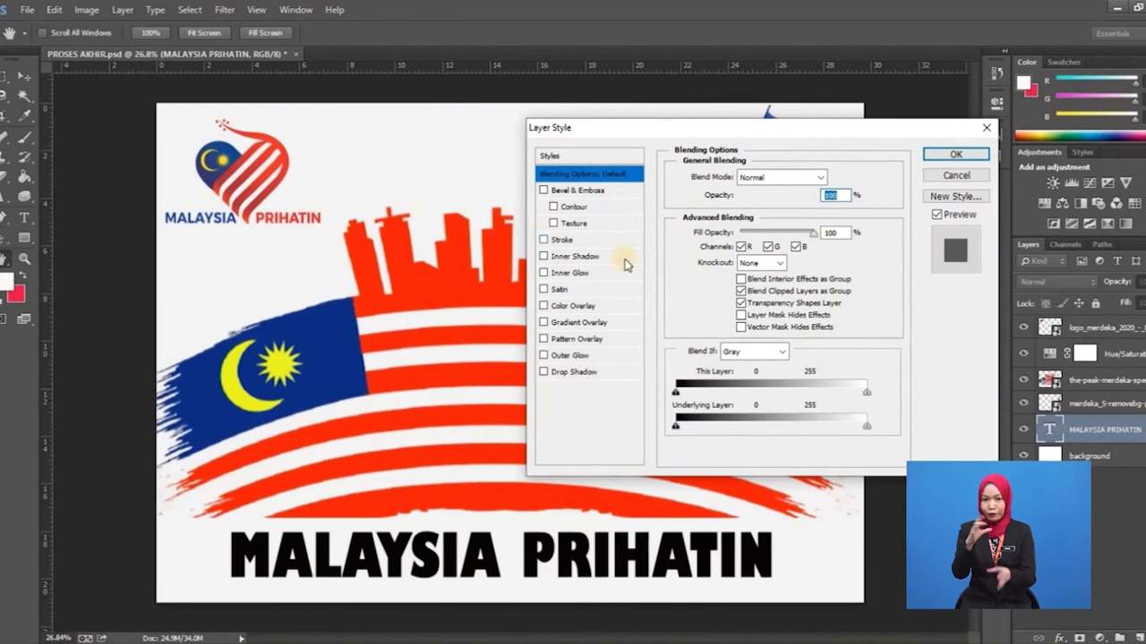
left_click(740, 302)
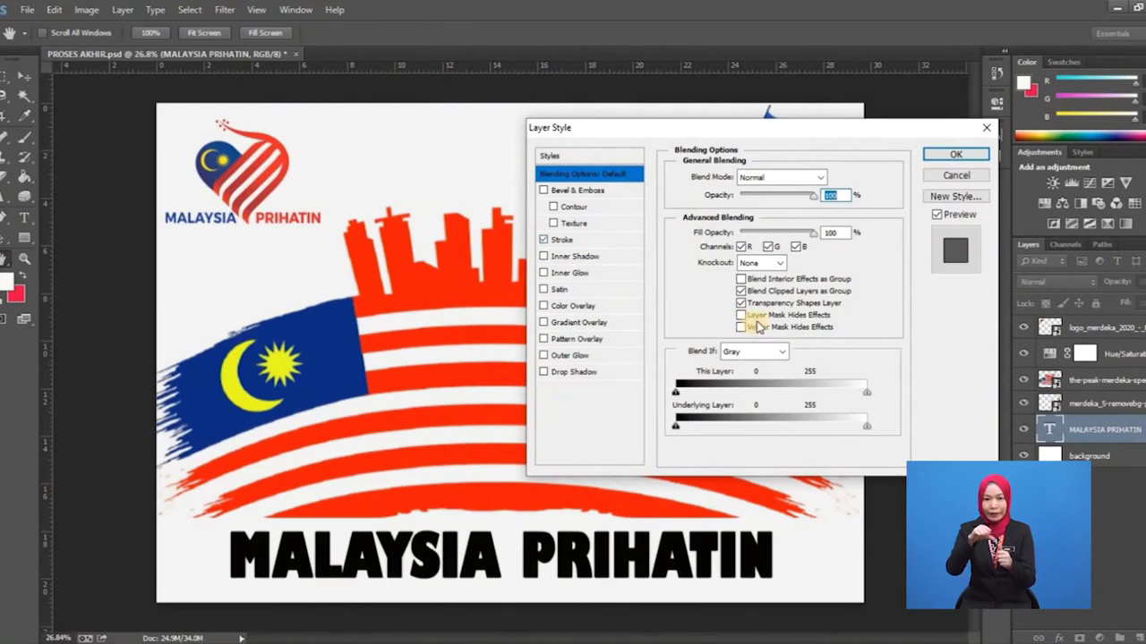
left_click(561, 240)
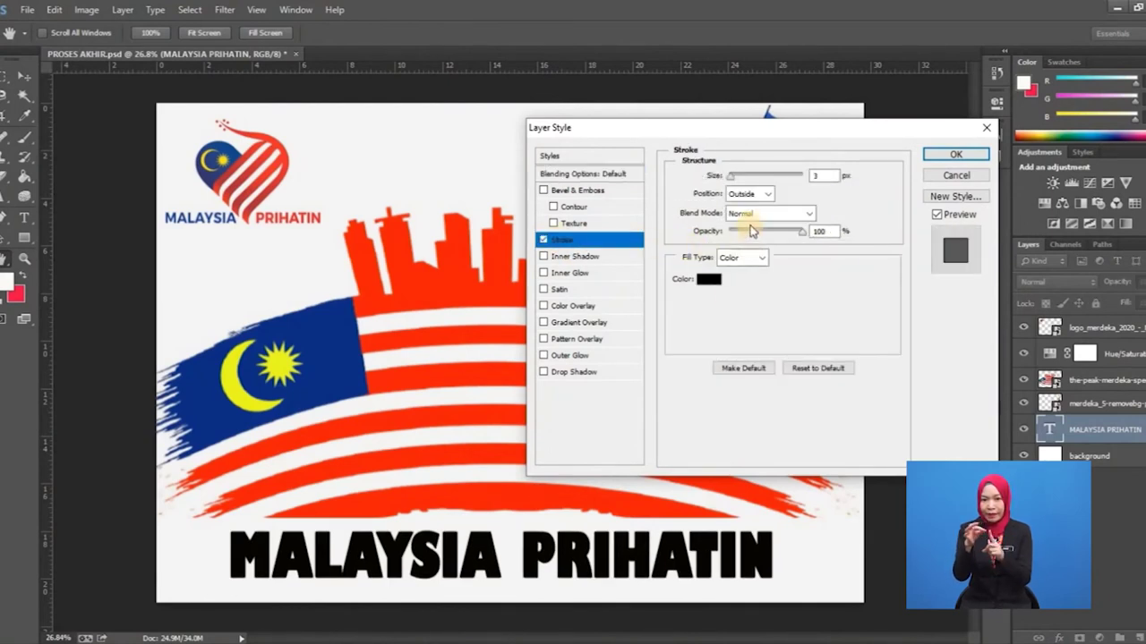
left_click(708, 280)
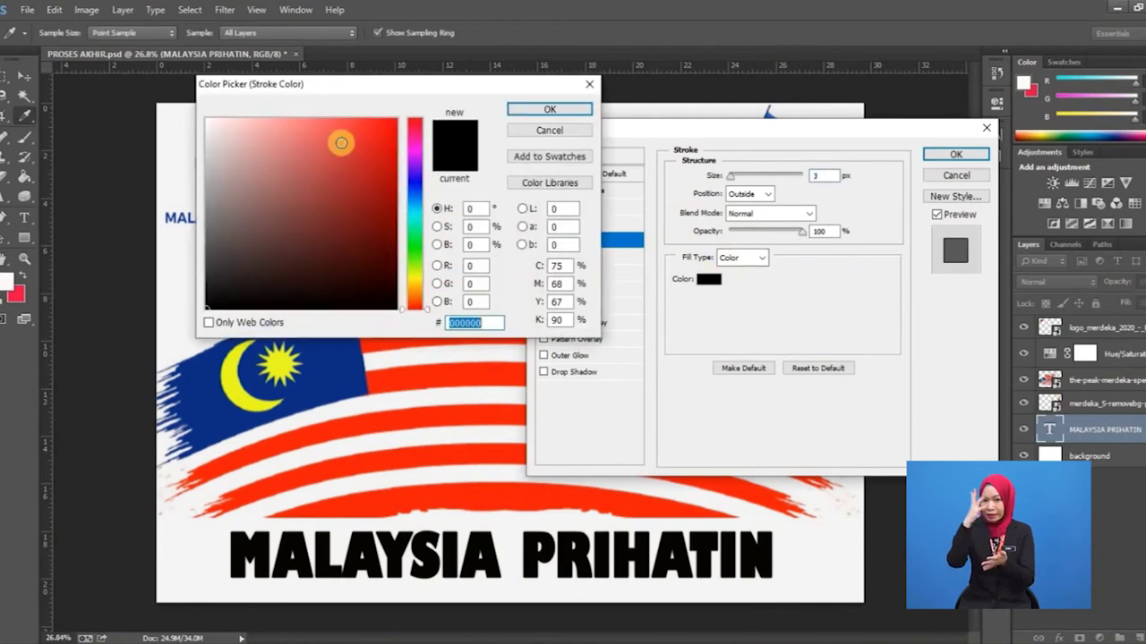
left_click(391, 126)
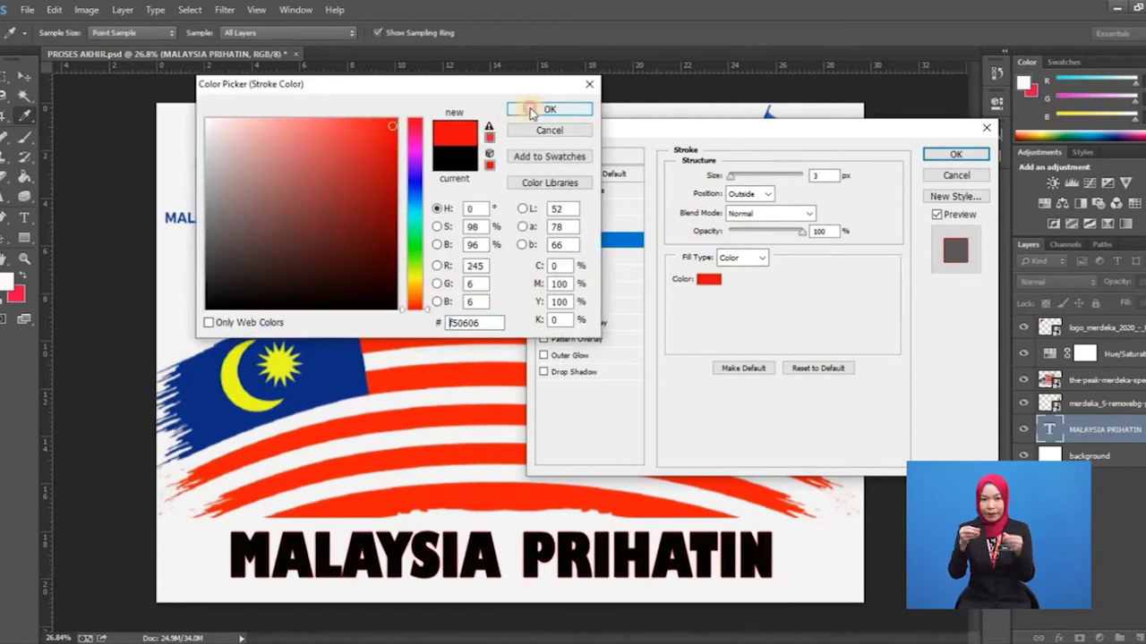
left_click(530, 109)
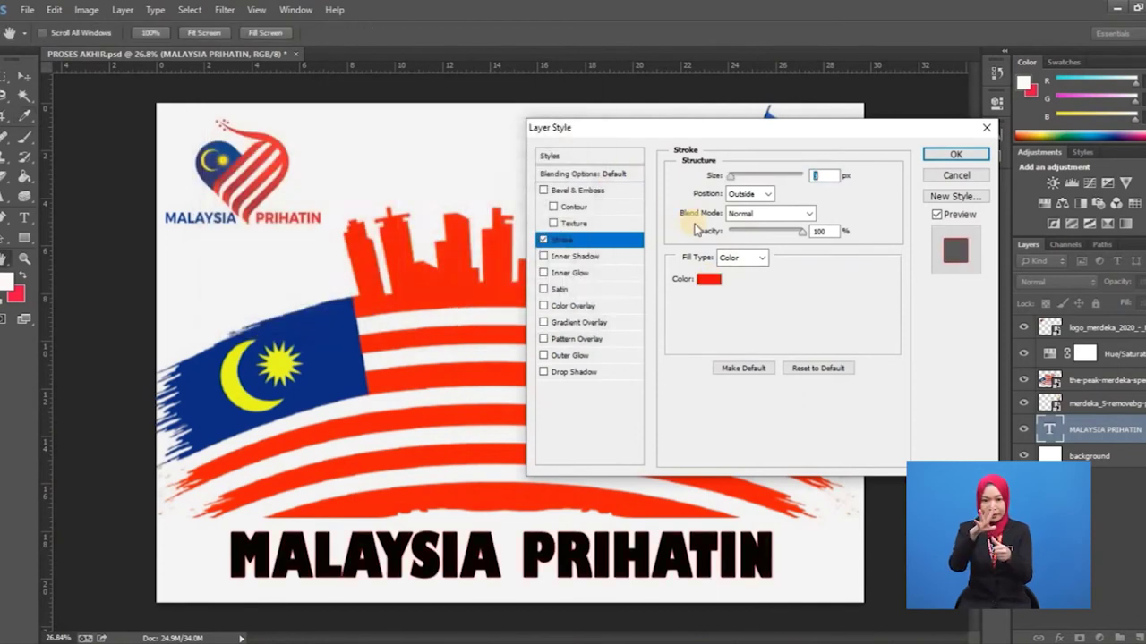
left_click(734, 182)
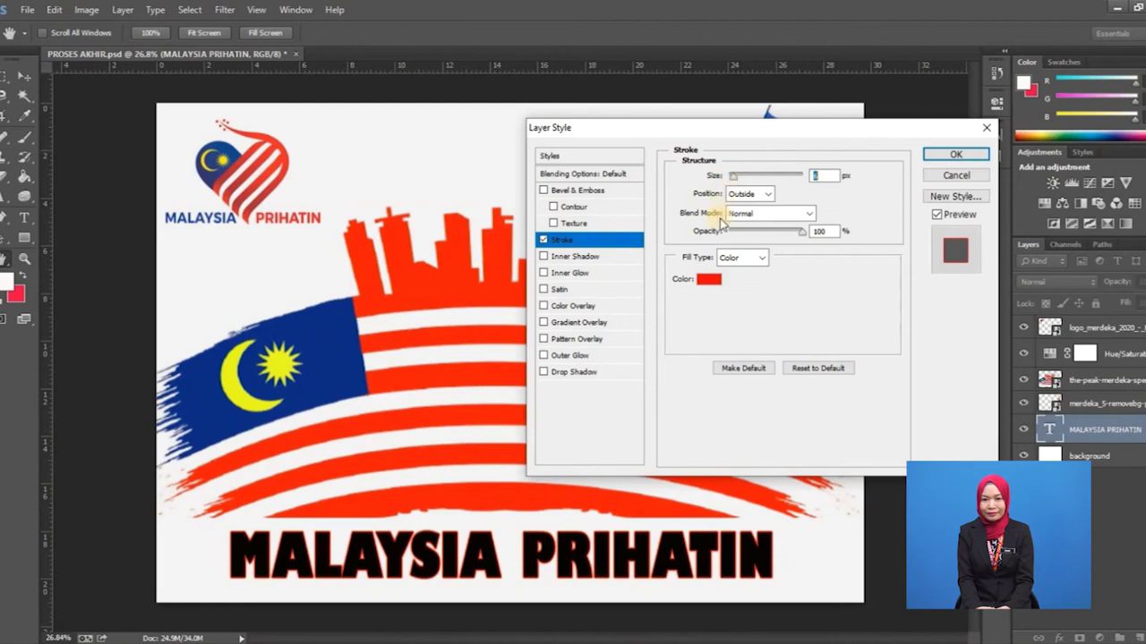
Add a Drop Shadow with 9 px distance and 2% spread to the title, plus Outer Glow, Inner Glow and Inner Shadow effects.
left_click(565, 372)
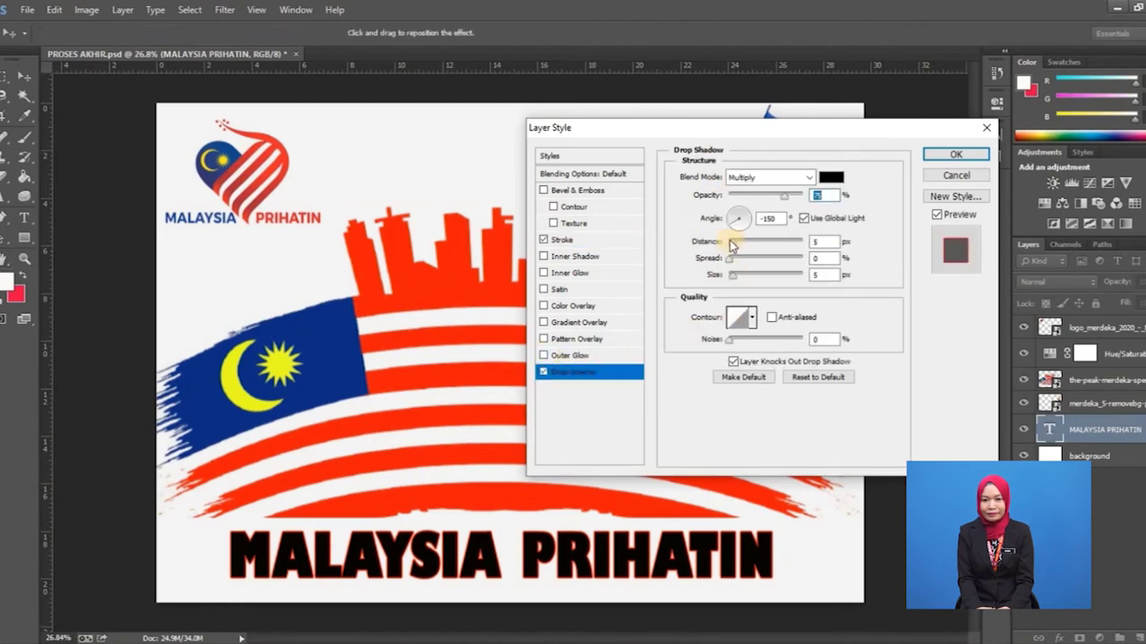
left_click_drag(733, 246, 737, 281)
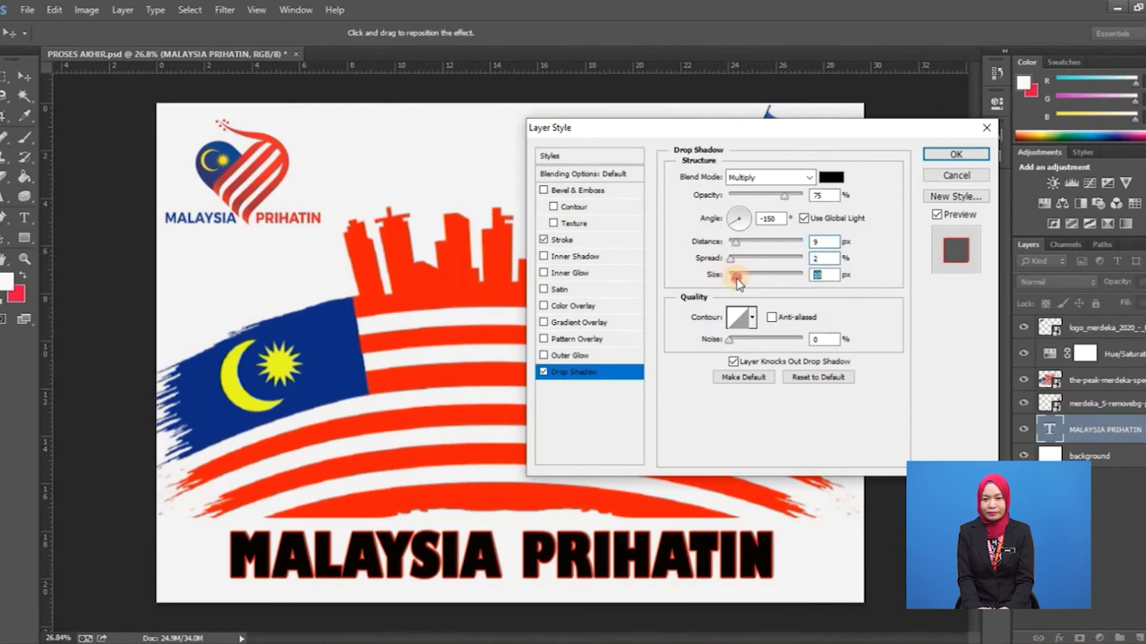
left_click(570, 356)
left_click(729, 292)
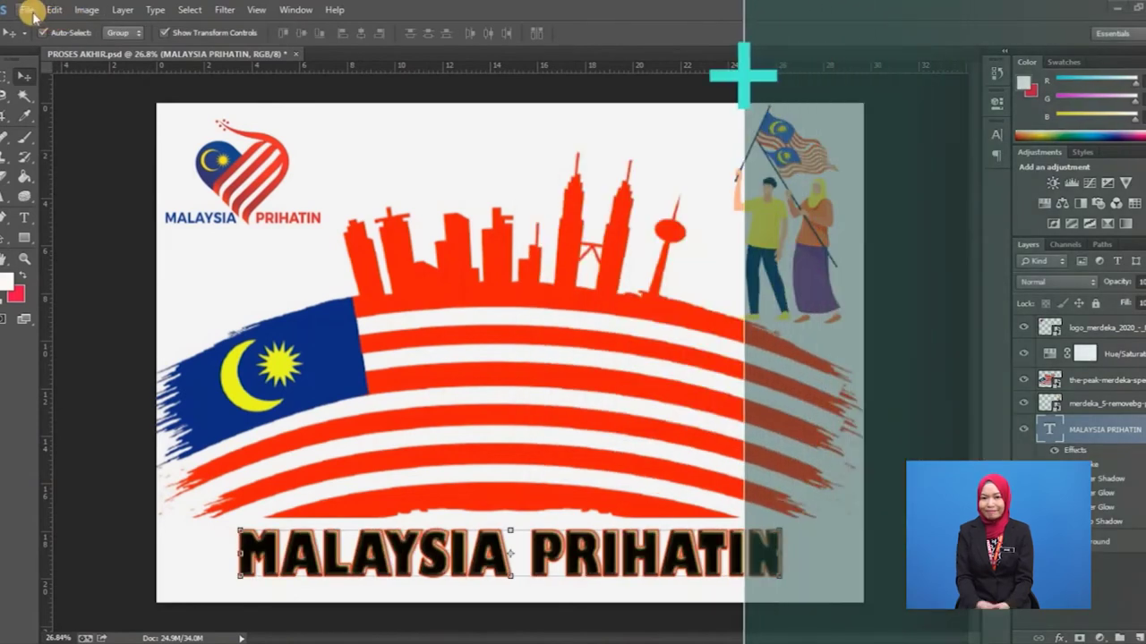
Save the poster to the Desktop as a Photoshop file named PROSES AKHIR POSTER.psd with Maximize Compatibility on.
left_click(29, 11)
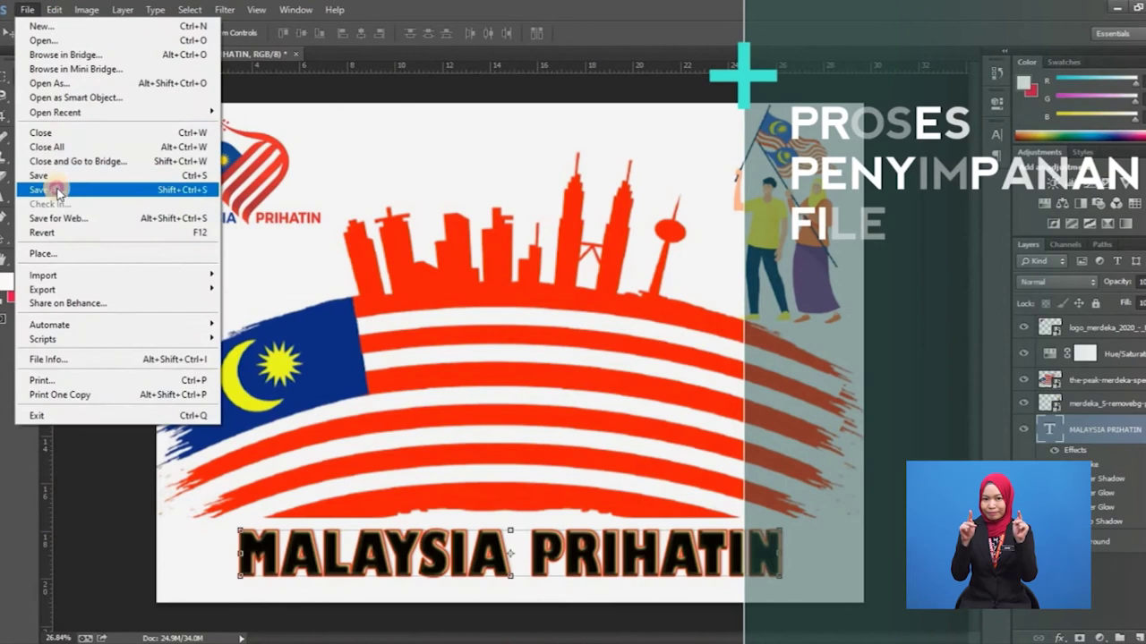
left_click(468, 396)
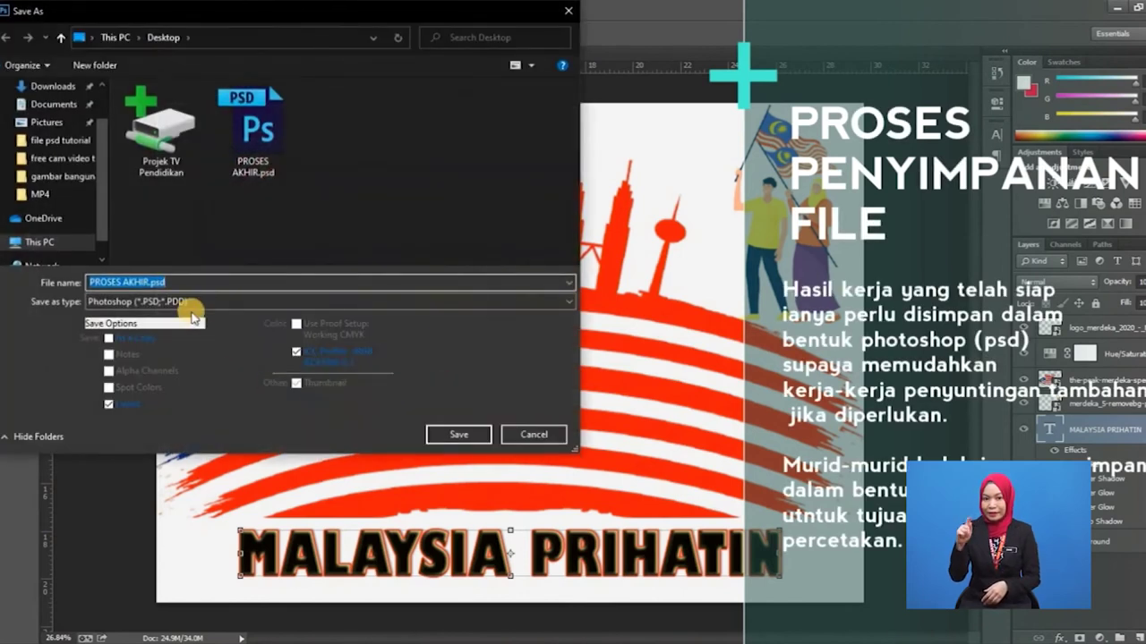
left_click(146, 279)
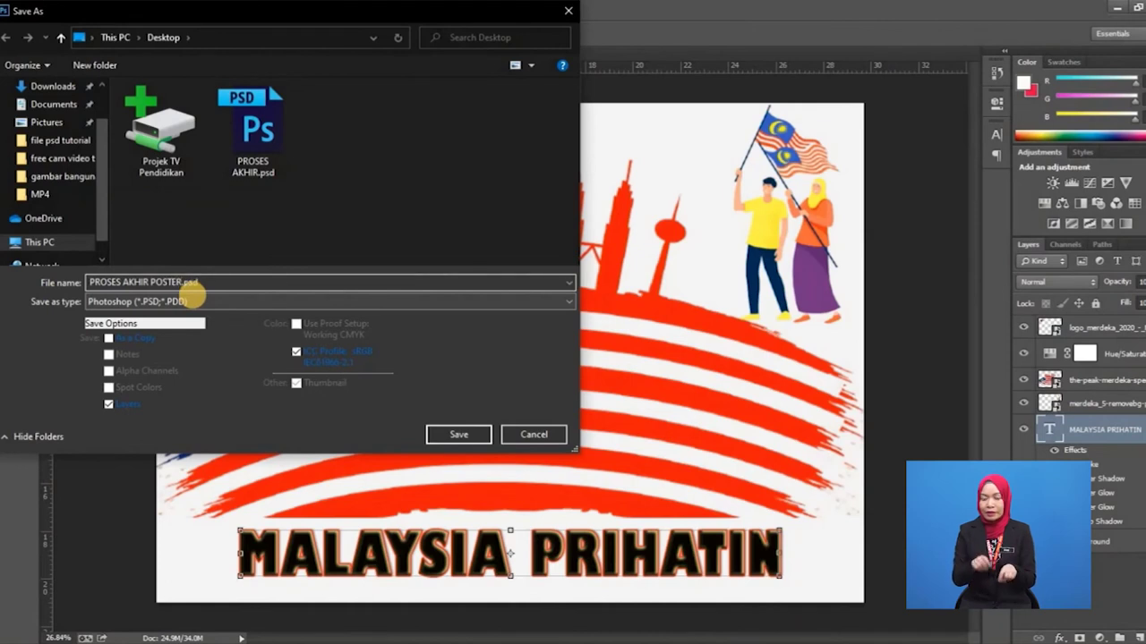
left_click(439, 435)
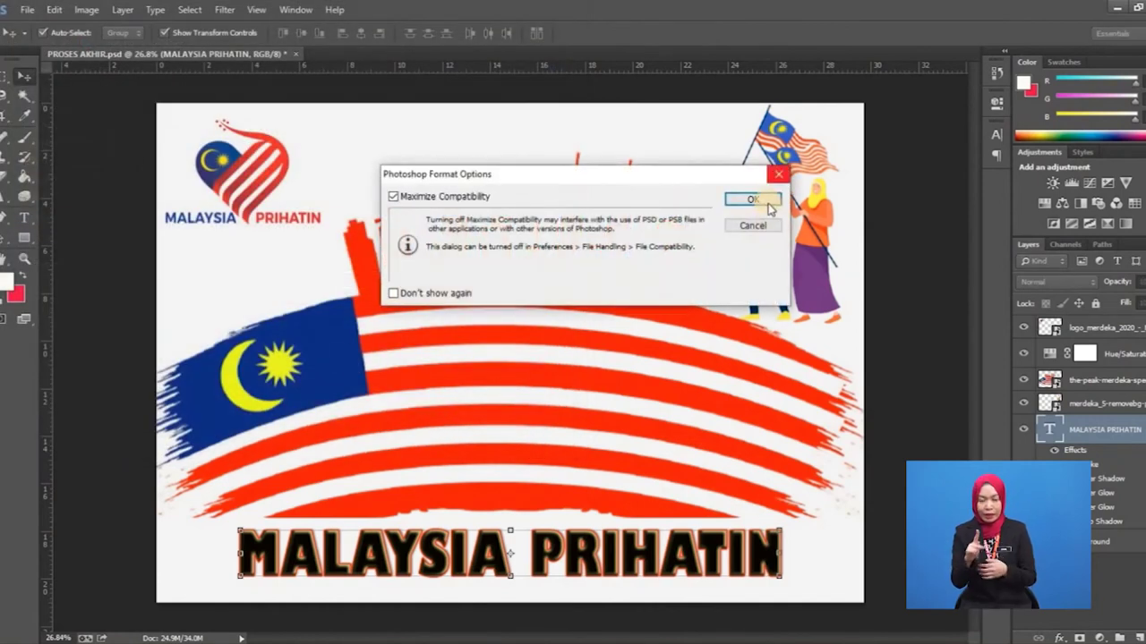
left_click(767, 201)
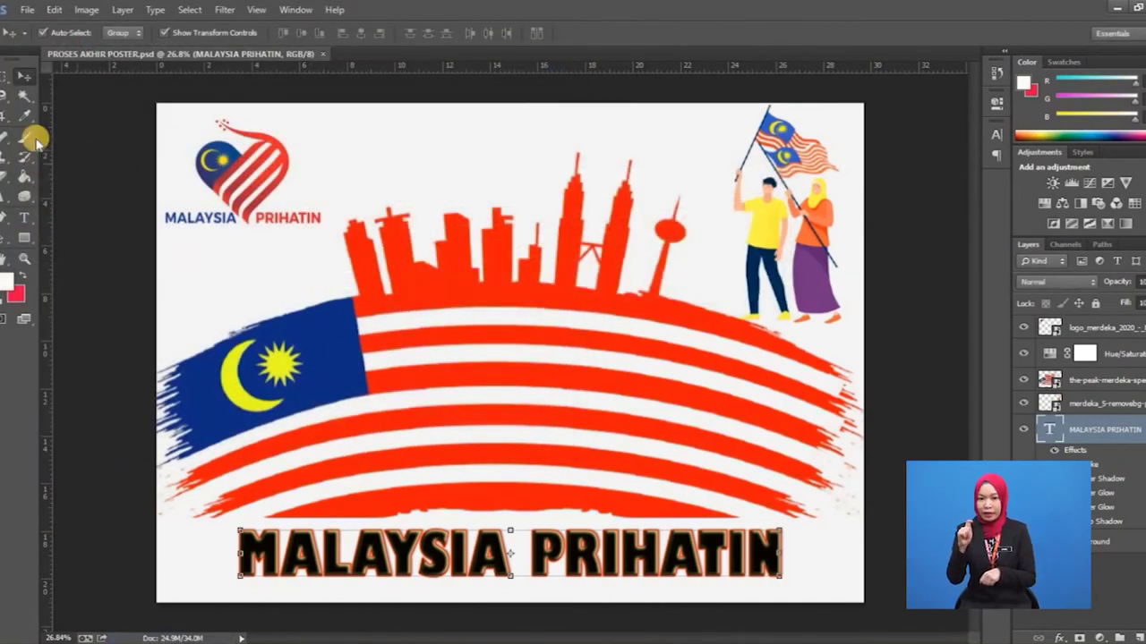
Save a JPEG copy as PROSES AKHIR POSTER.jpg on the Desktop with Maximum quality (12) and Baseline ("Standard") format.
left_click(29, 11)
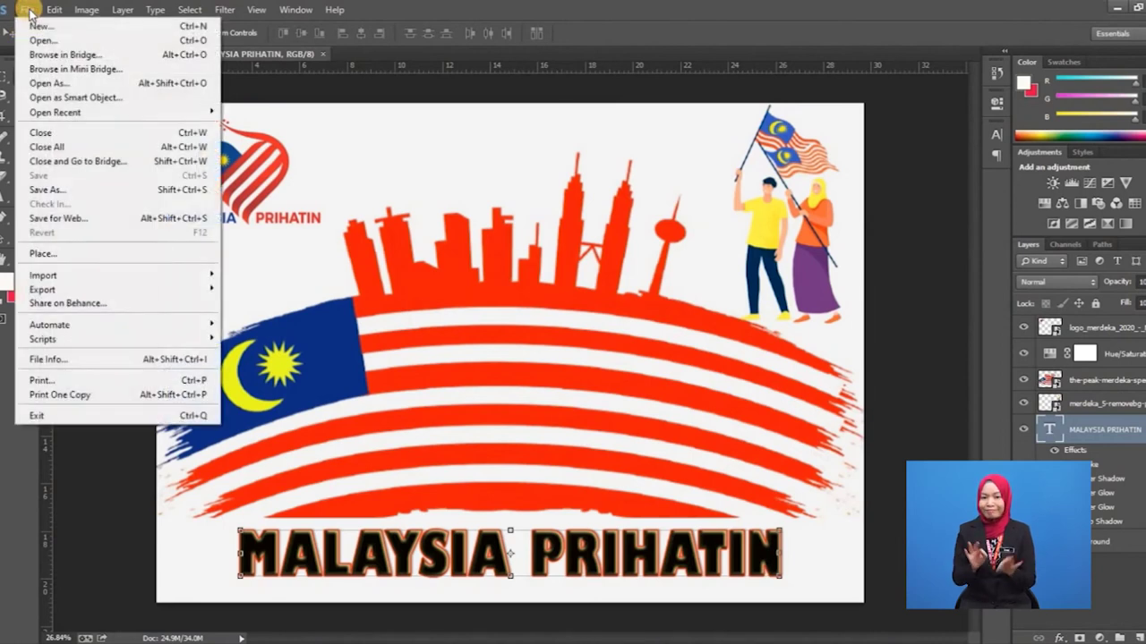
left_click(77, 190)
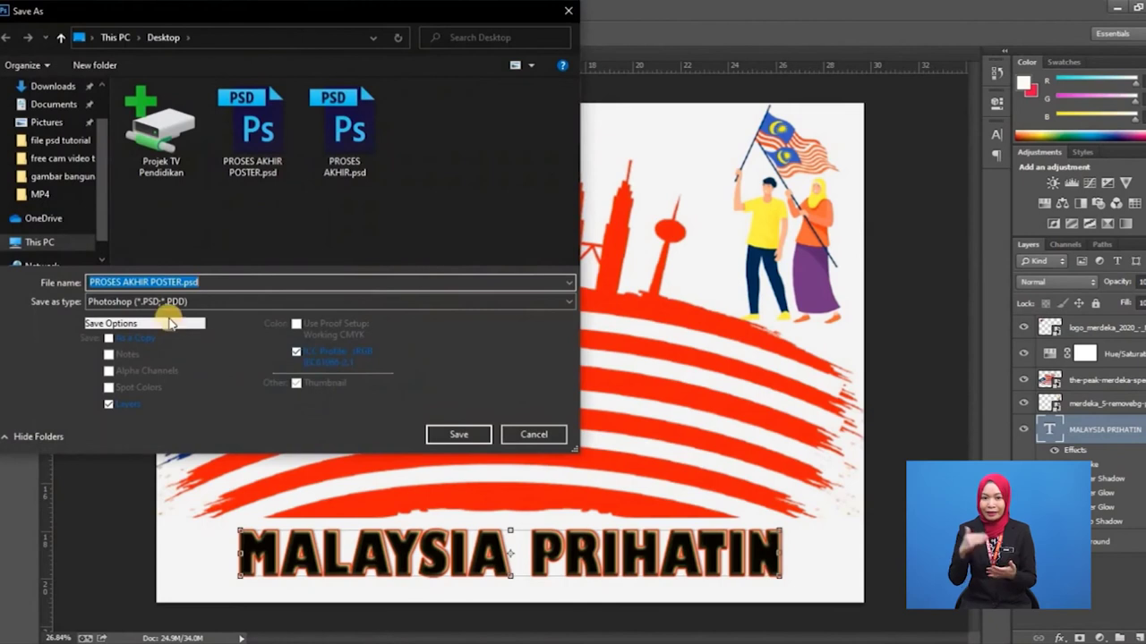
left_click(164, 303)
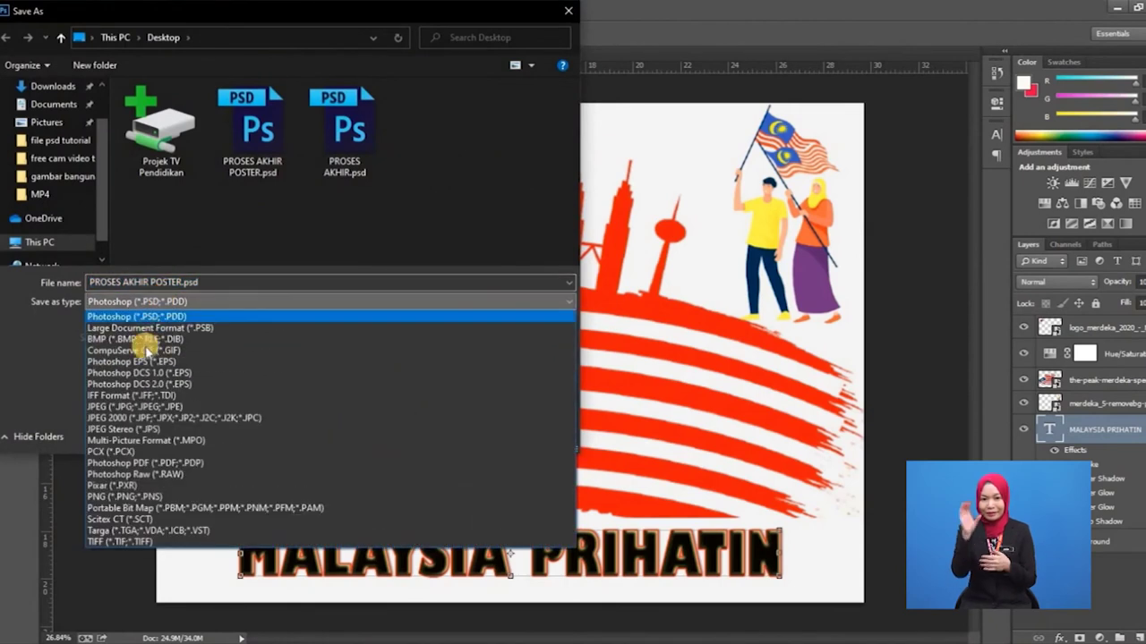
left_click(132, 407)
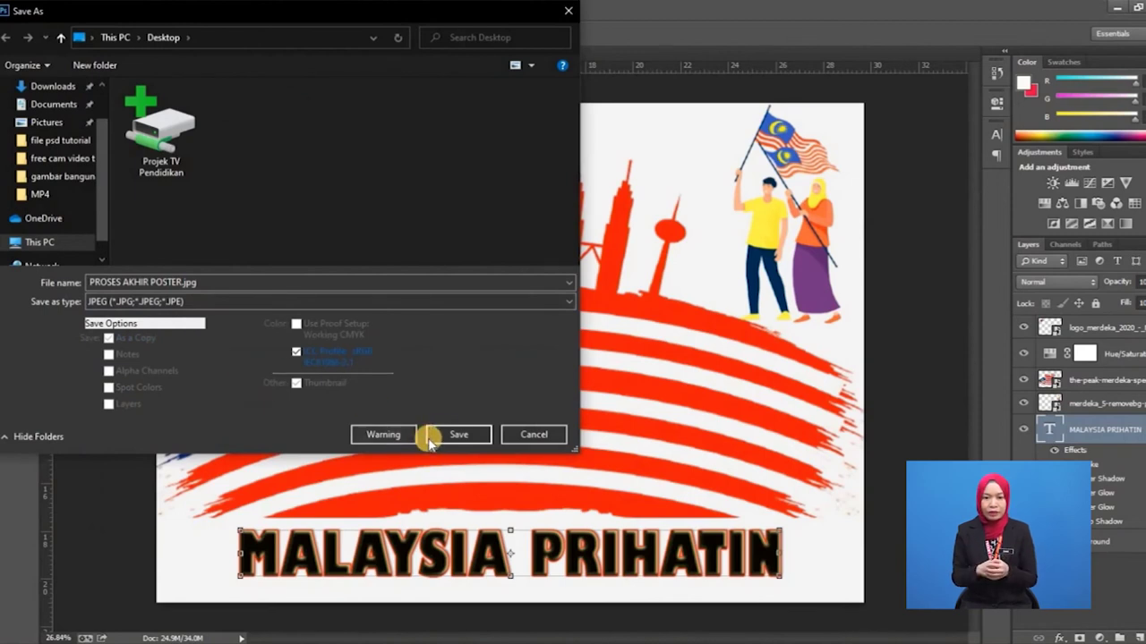
left_click(463, 435)
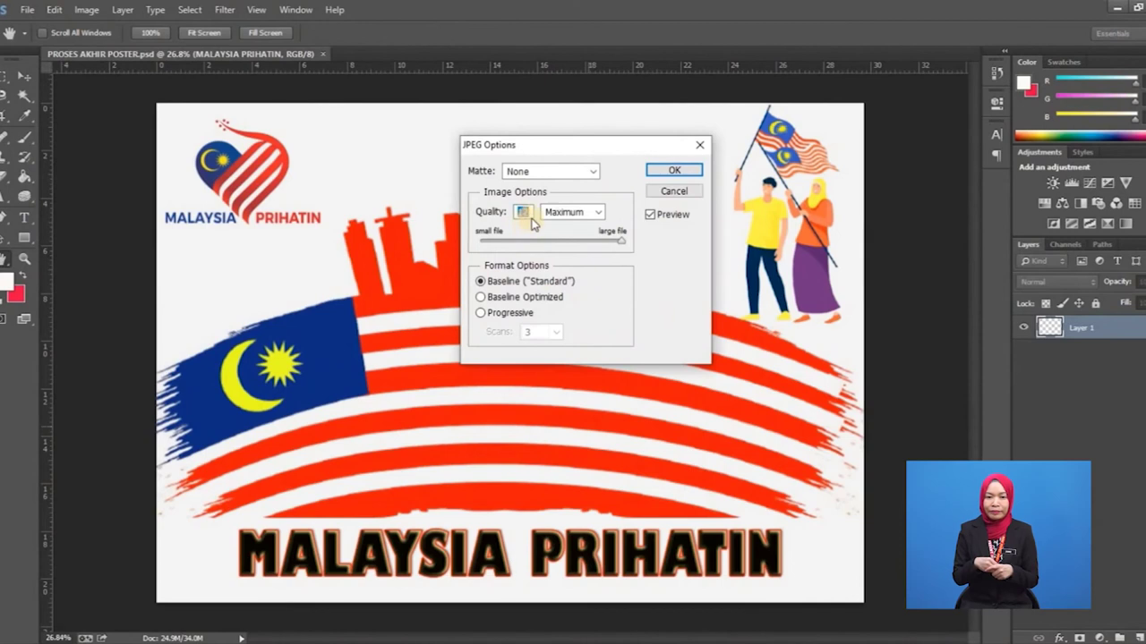
left_click(588, 213)
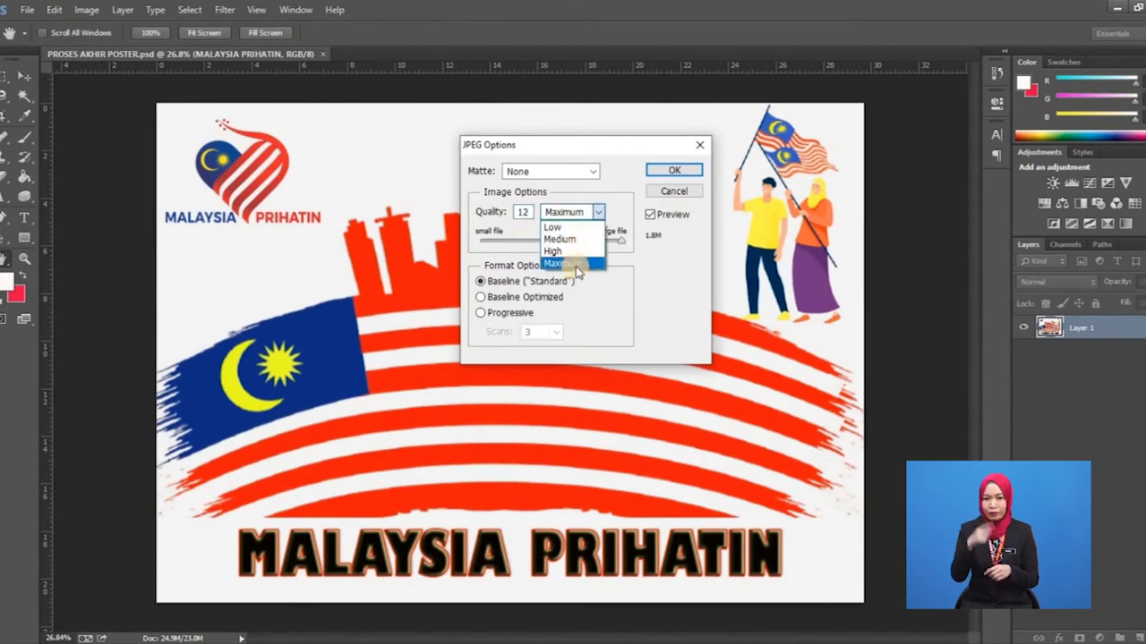
left_click(577, 264)
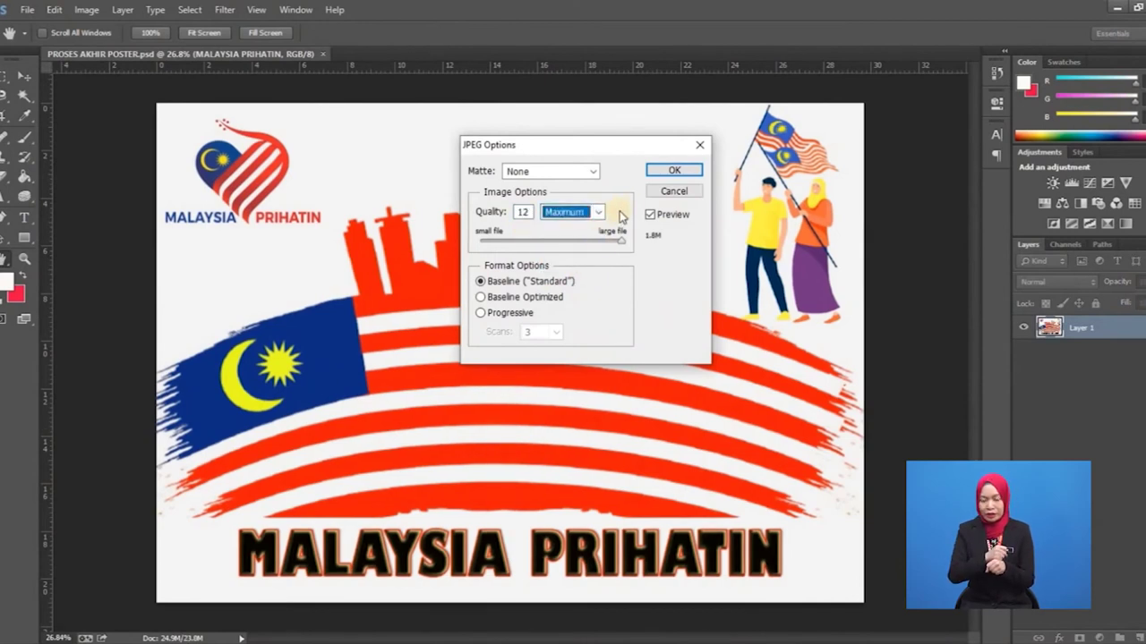
left_click(672, 170)
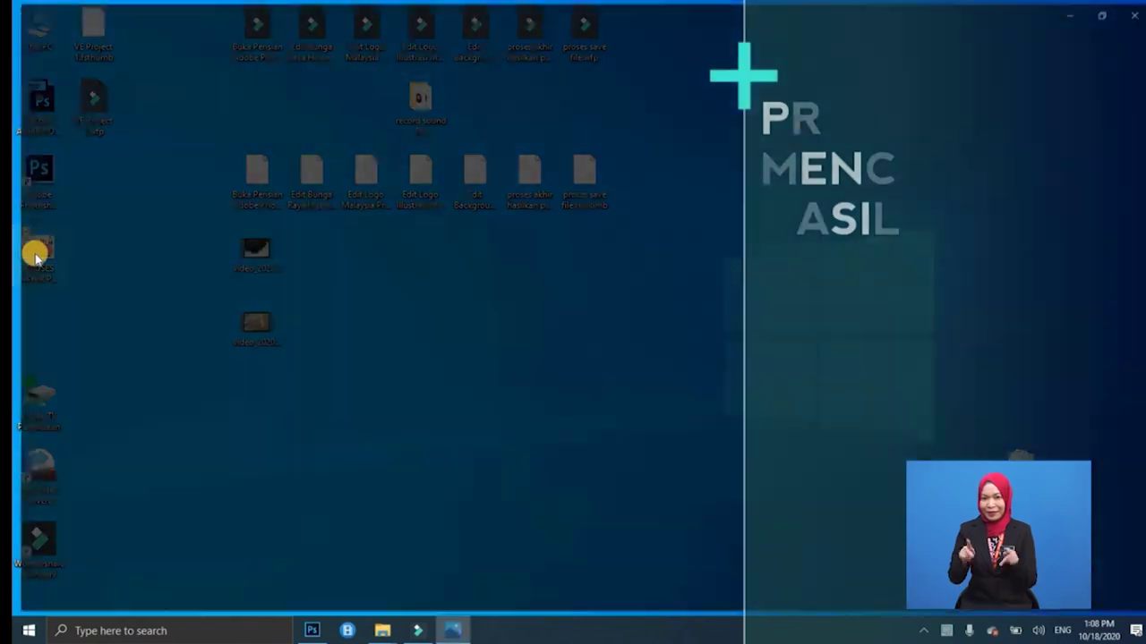
Open the saved PROSES AKHIR POSTER.jpg from the desktop in Photos.
double_click(34, 257)
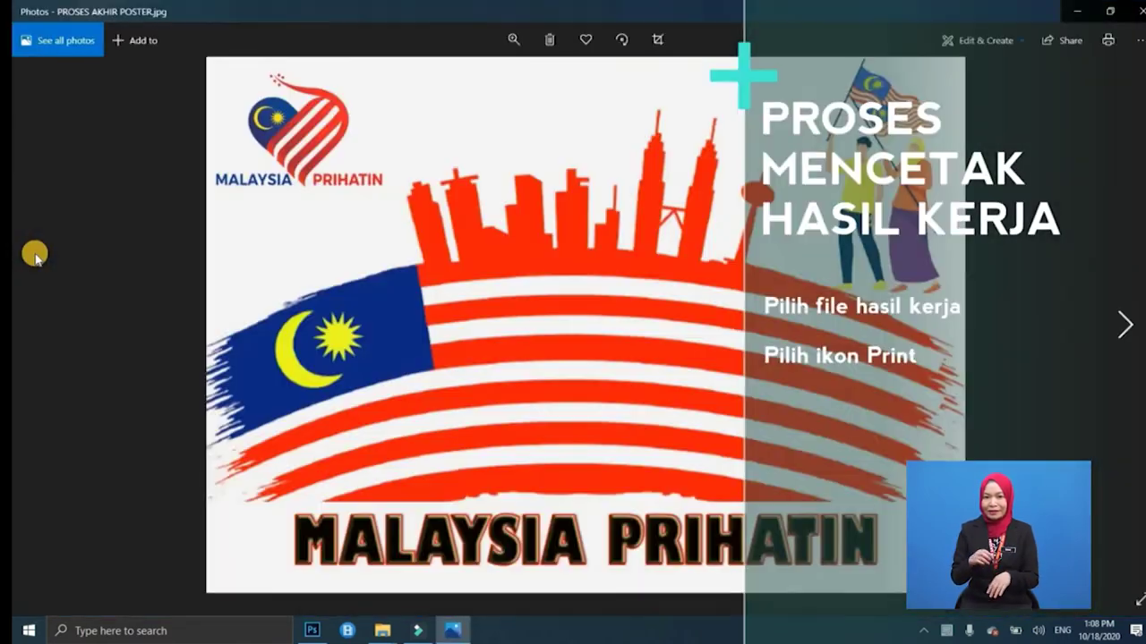